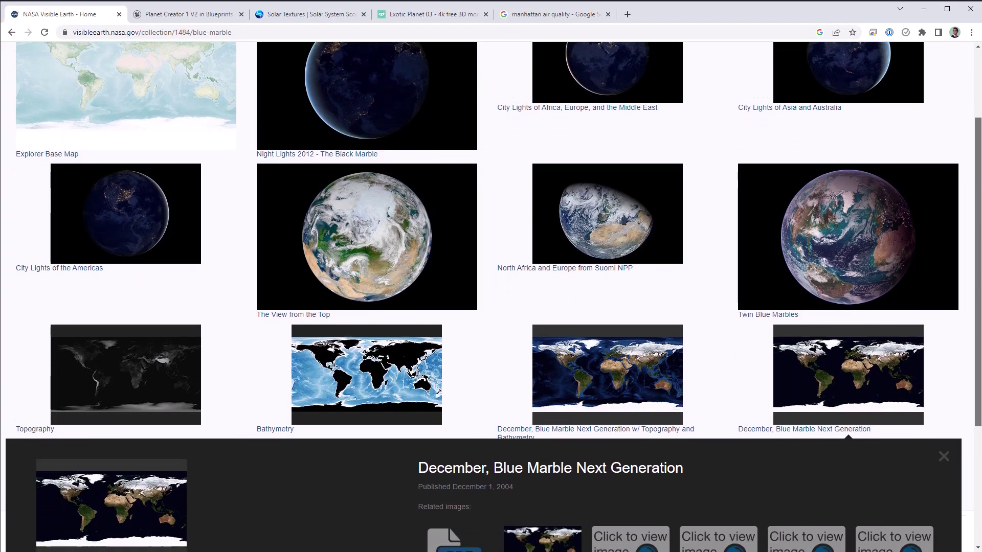
- Browse the planet textures on the NASA Visible Earth and Solar Textures pages, then view the moon texture's normal map creation in Materialize
scroll(491, 296, "down", 5)
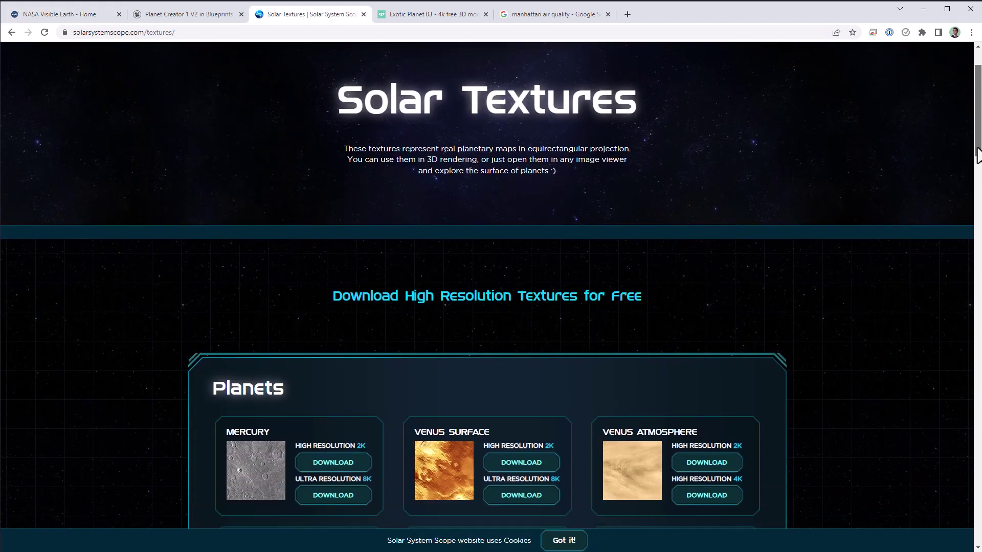
scroll(976, 154, "down", 6)
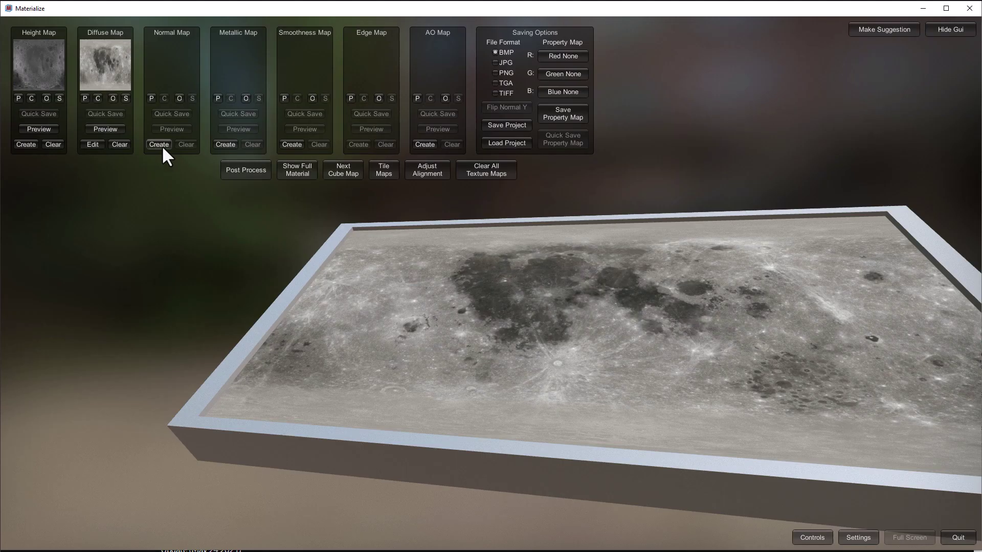
left_click(160, 145)
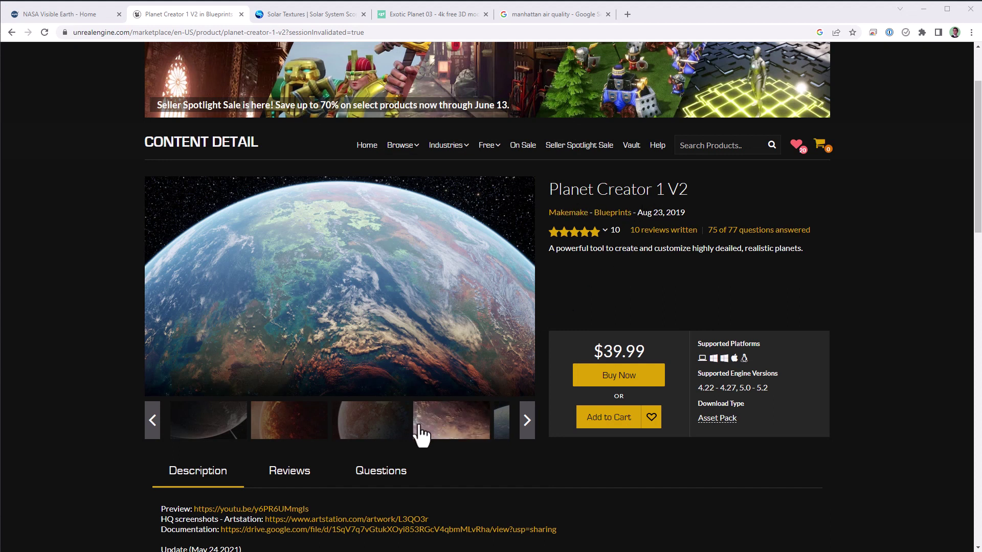
- View the Planet Creator 1 V2 preview images on the Unreal marketplace and browse the Planet Textures - Round 2 folder in File Explorer
left_click(233, 428)
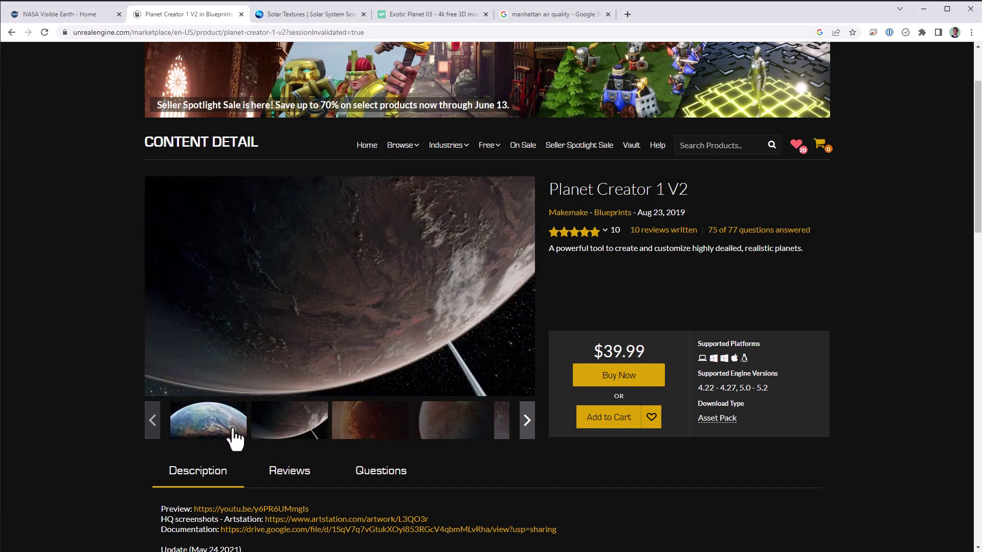
left_click(355, 429)
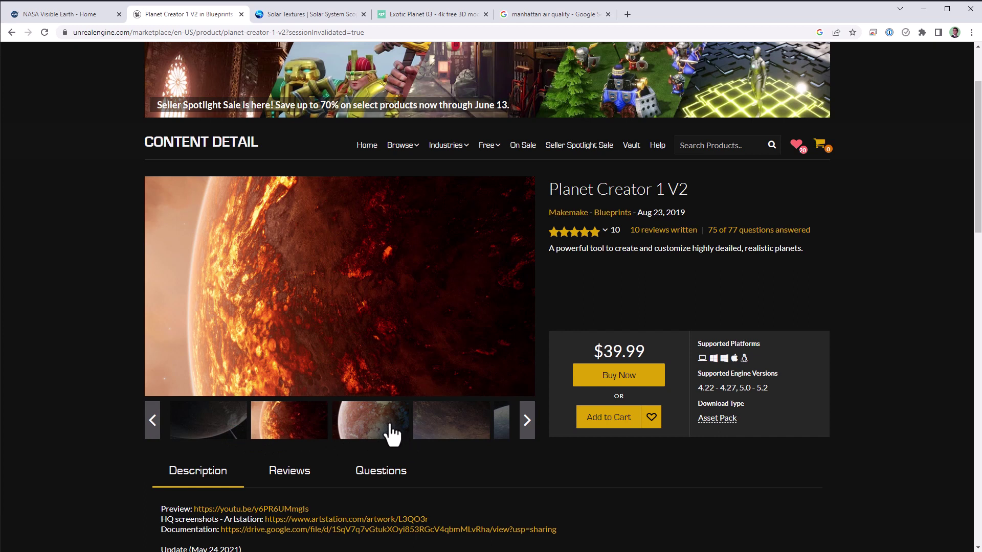
left_click(390, 432)
key("alt+Tab")
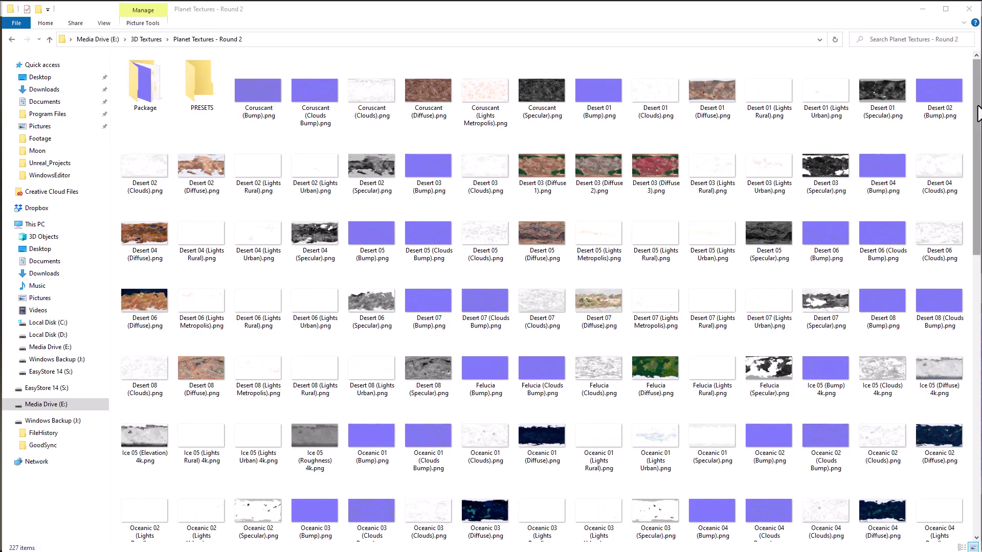
left_click_drag(976, 117, 965, 250)
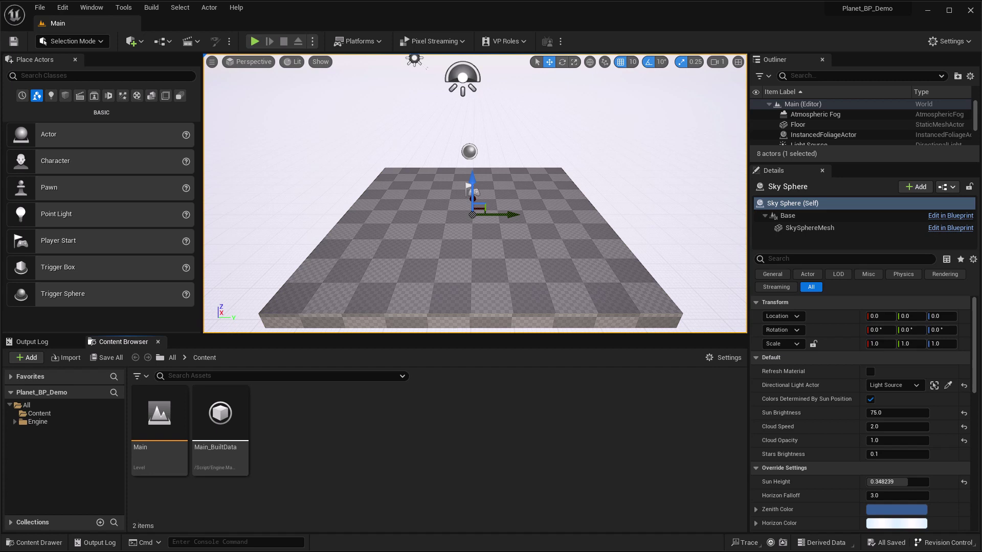
- In File Explorer, copy the Planet folder from the Planet_Blueprint project's Content folder into the Planet_BP_Demo project's Content folder
key("alt+Tab")
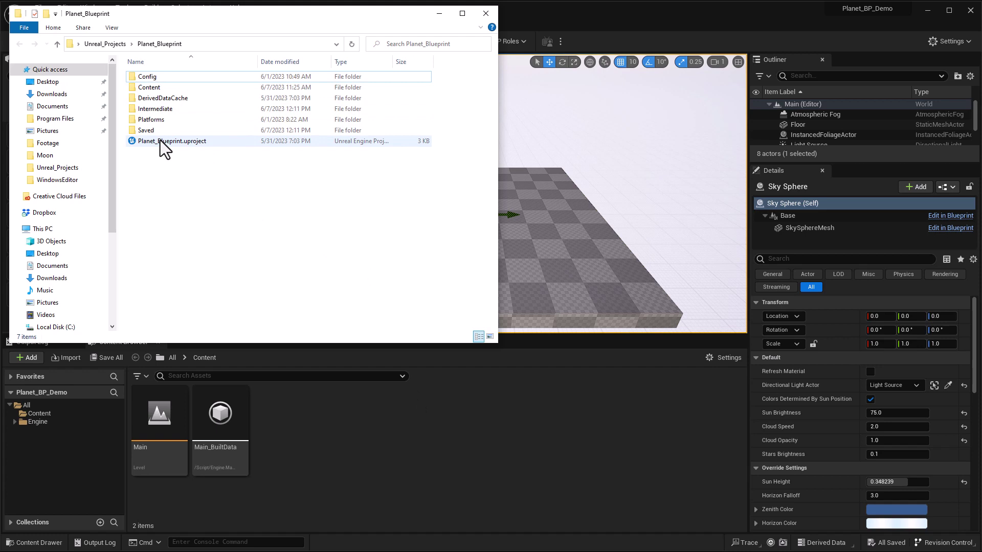
double_click(150, 88)
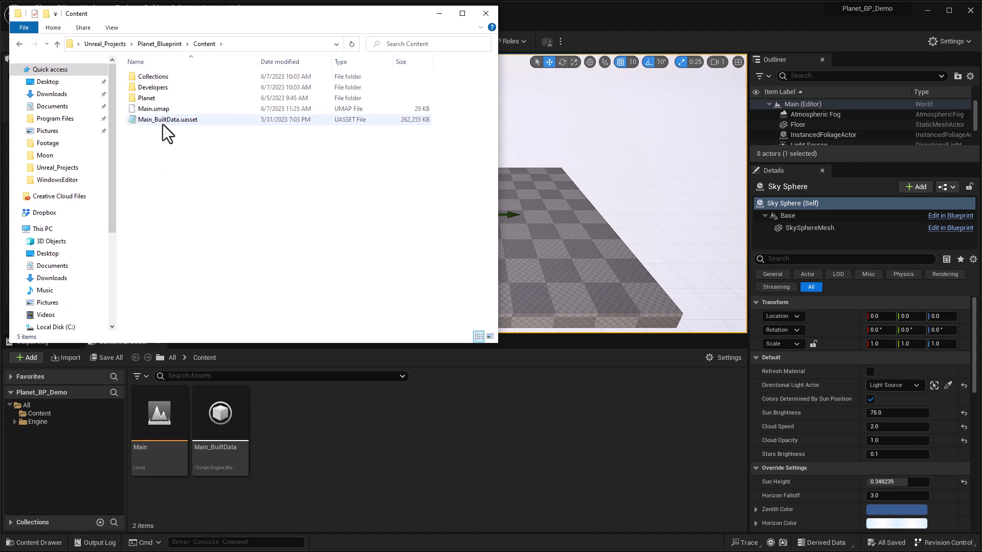
left_click(149, 99)
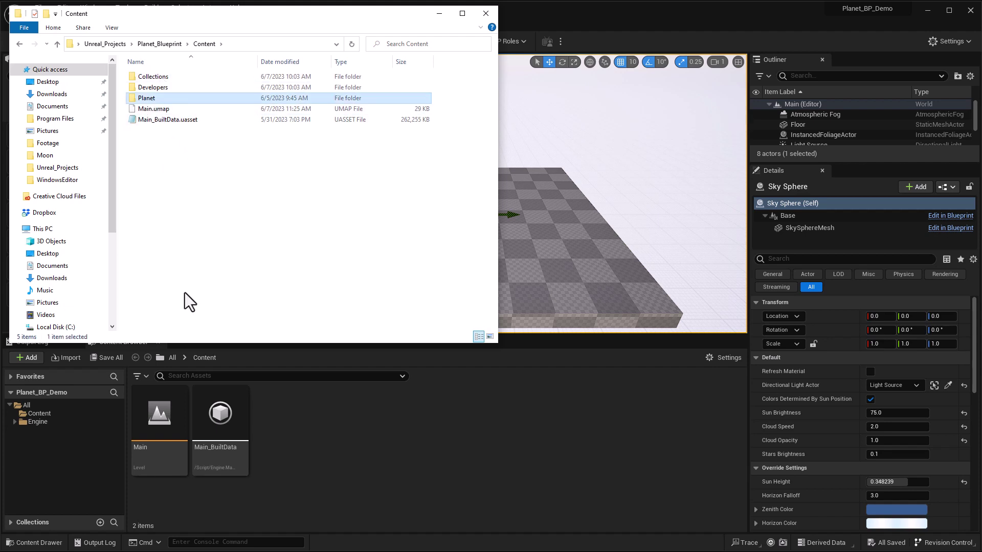
right_click(148, 100)
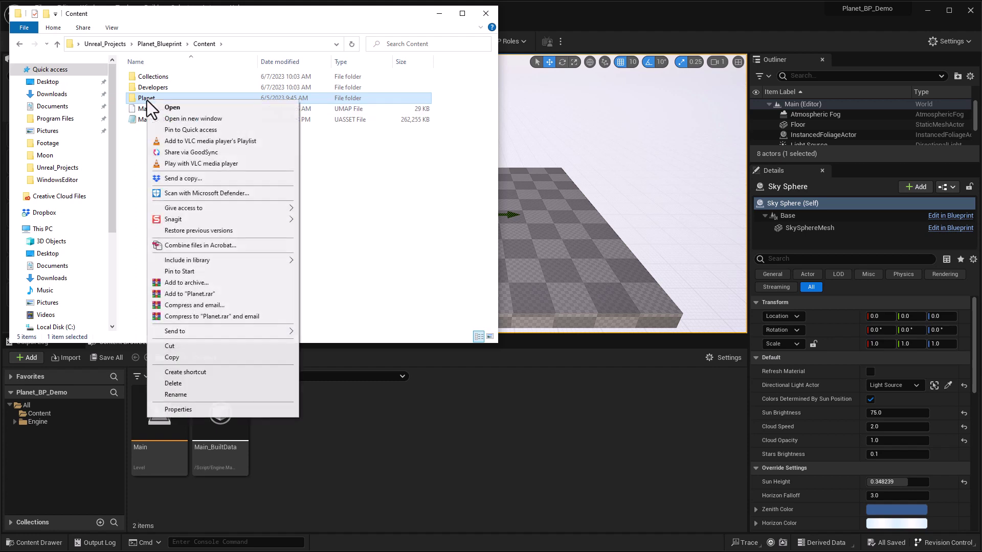
left_click(191, 358)
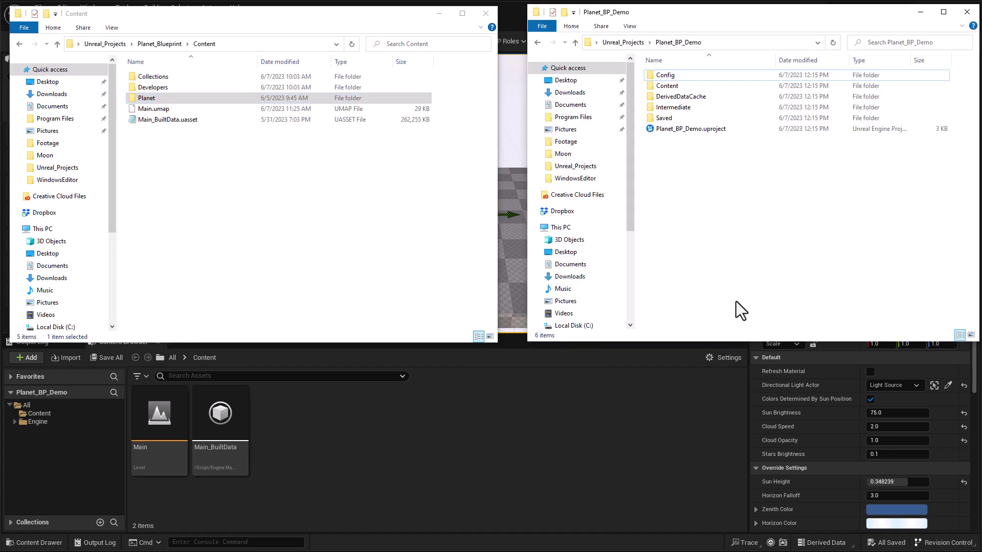
double_click(668, 87)
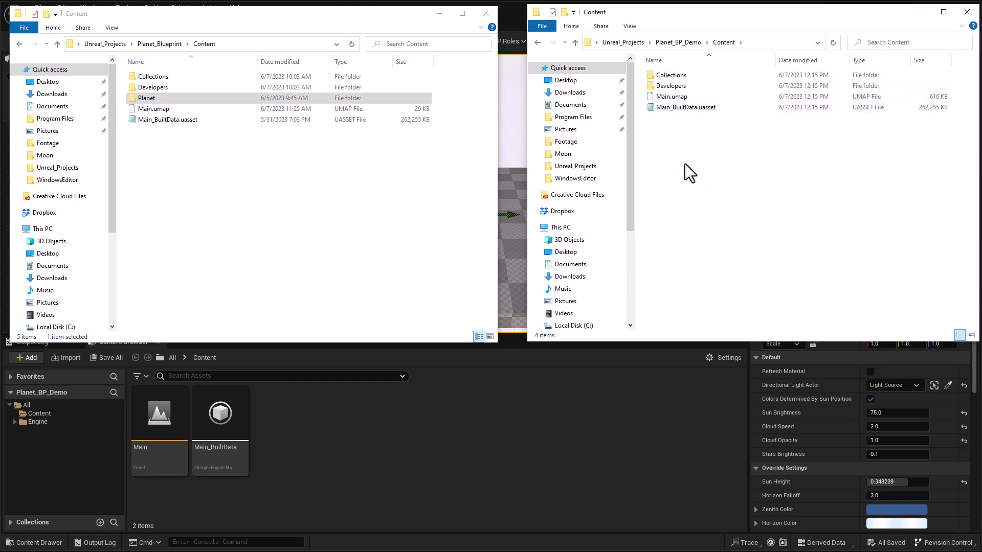
key("ctrl+v")
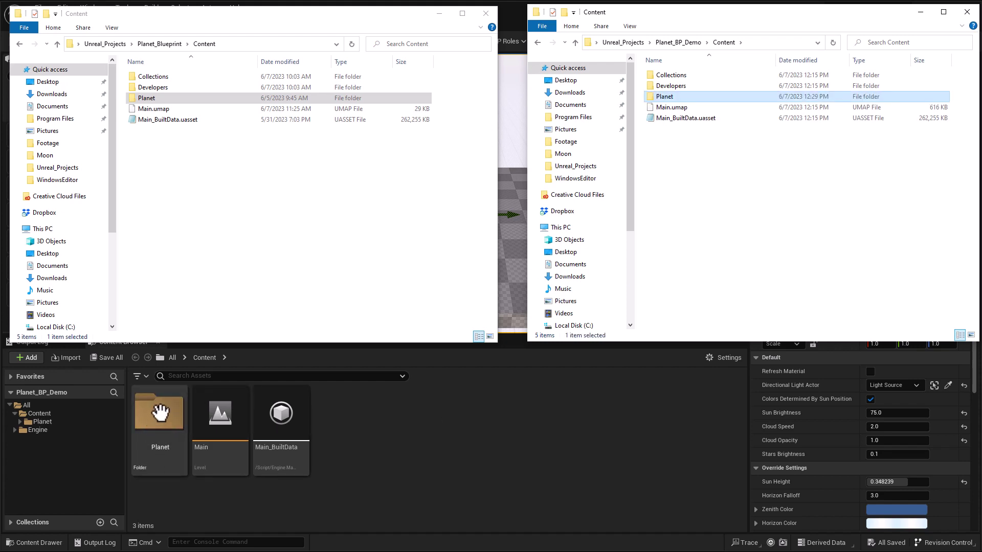
- Back in Unreal Editor, look through the Planet folder's Blueprints, Geometry, Maps, Materials and Textures subfolders
left_click(413, 416)
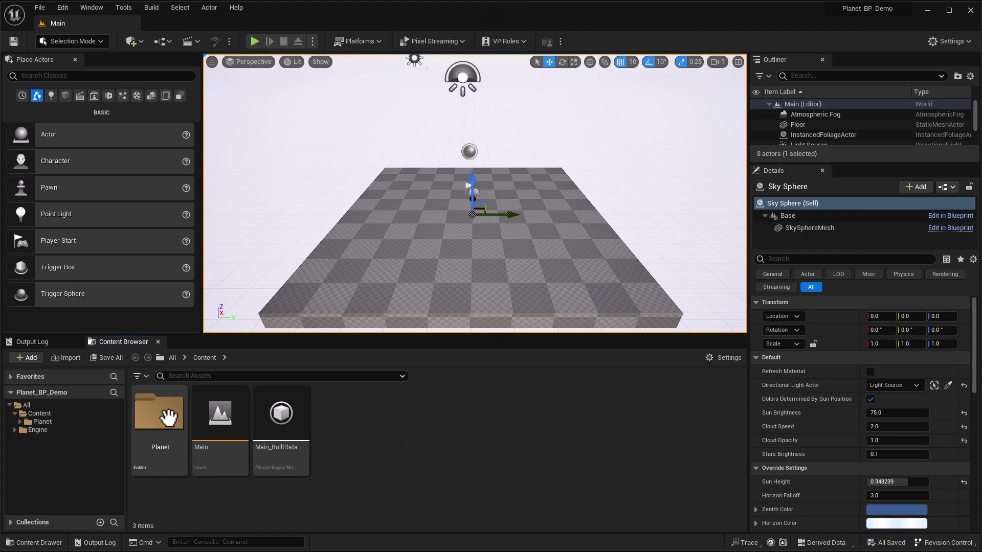
left_click(21, 421)
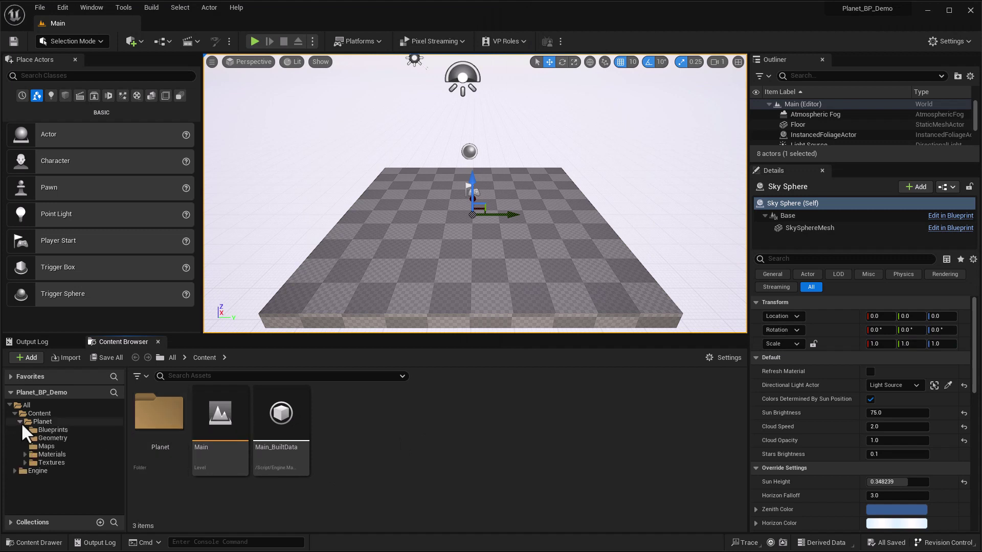
left_click(53, 429)
left_click(52, 439)
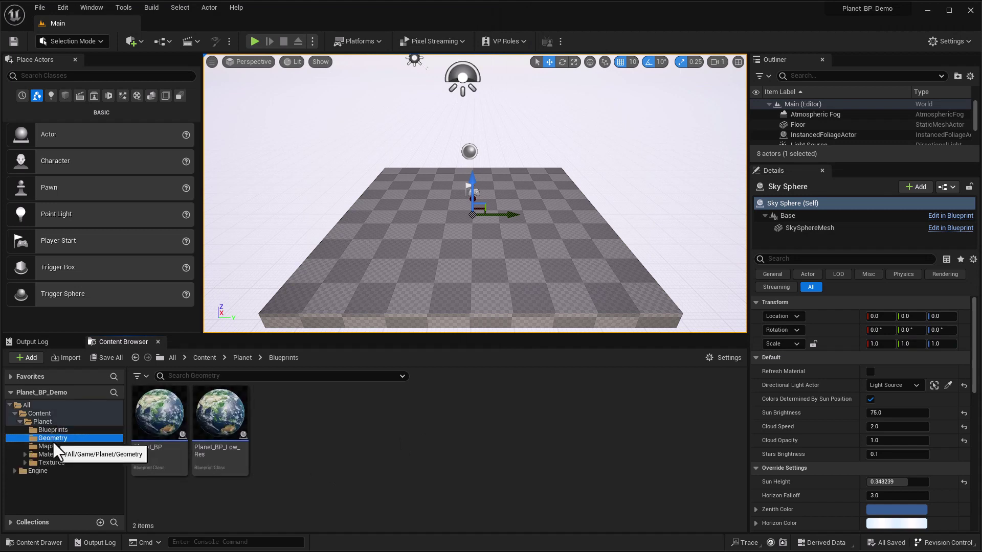
left_click(48, 447)
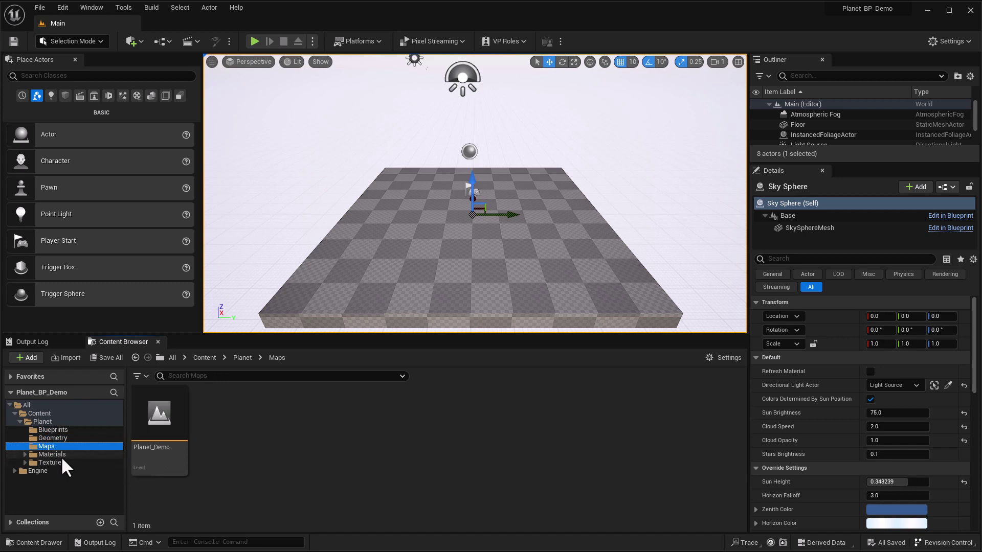
left_click(50, 455)
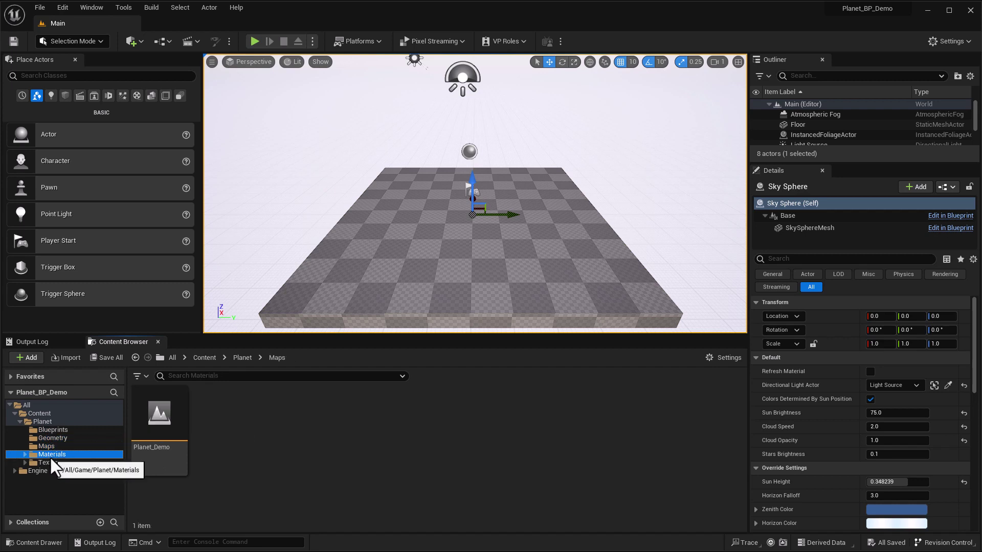
left_click(54, 462)
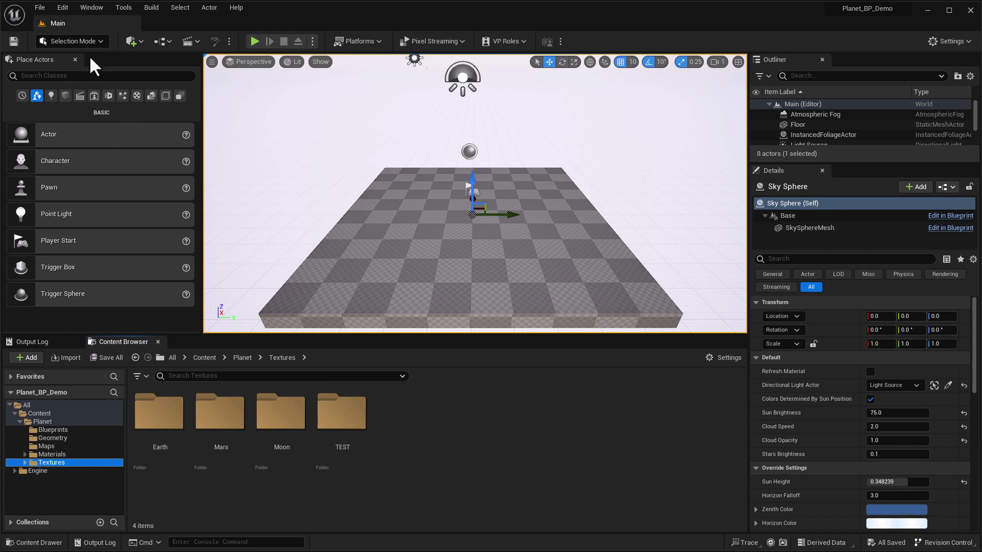
- Create a new level from the Empty Level template
left_click(41, 8)
left_click(52, 33)
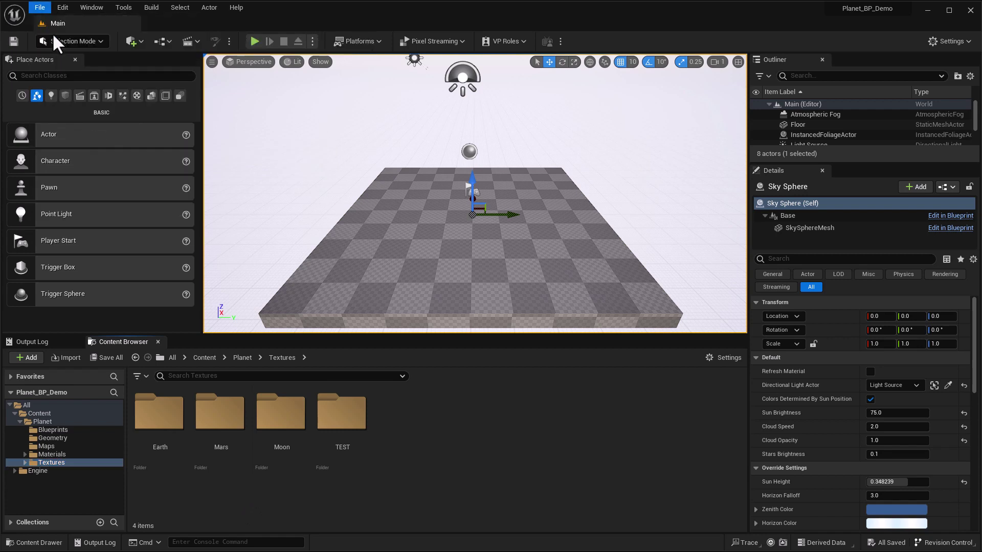
left_click_drag(863, 253, 656, 209)
left_click(735, 259)
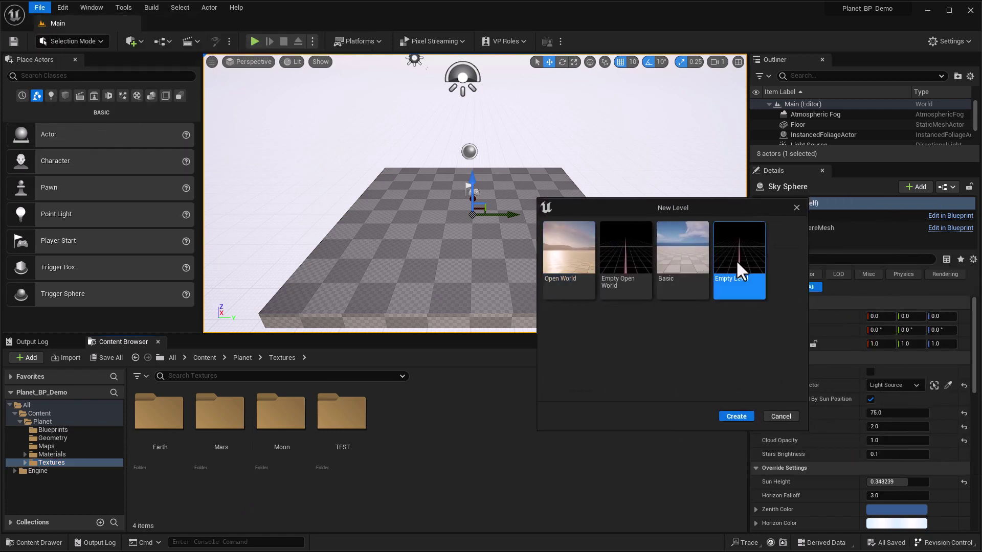
left_click(738, 415)
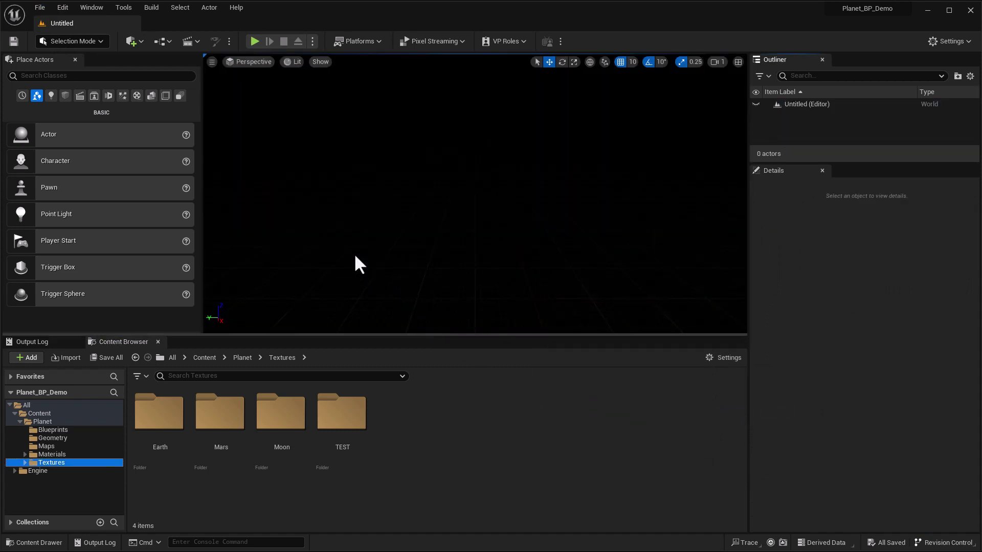
- Add a Directional Light to the empty level
left_click(142, 45)
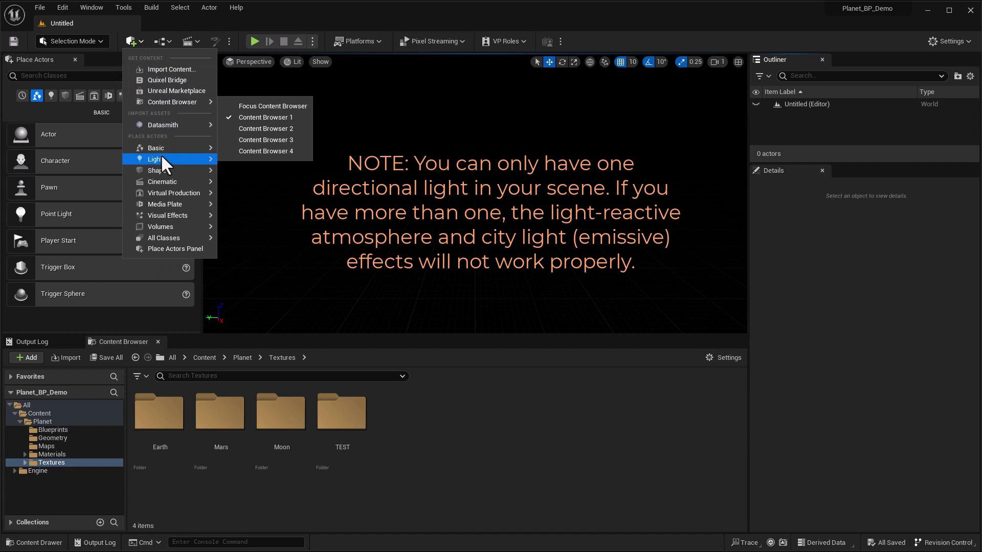
mouse_move(201, 158)
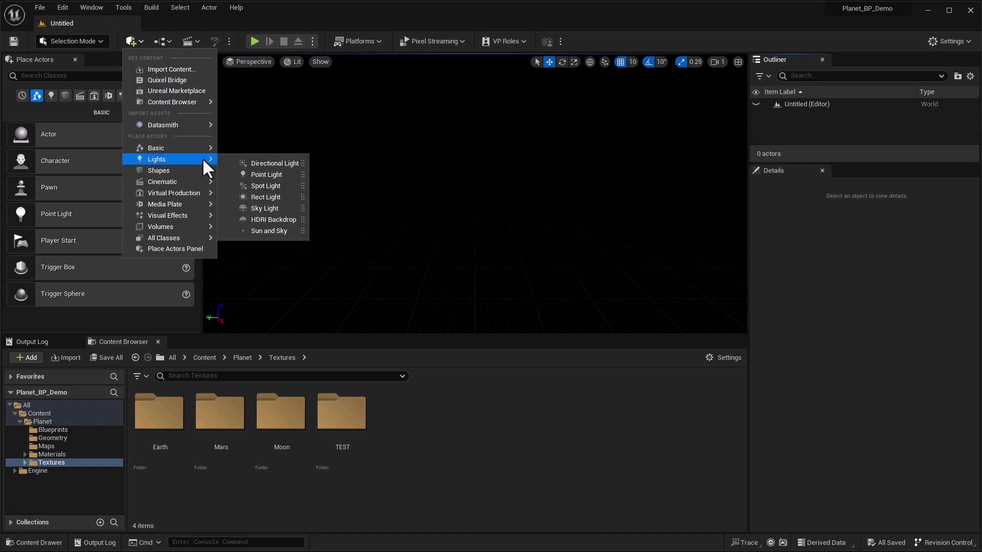
left_click(264, 162)
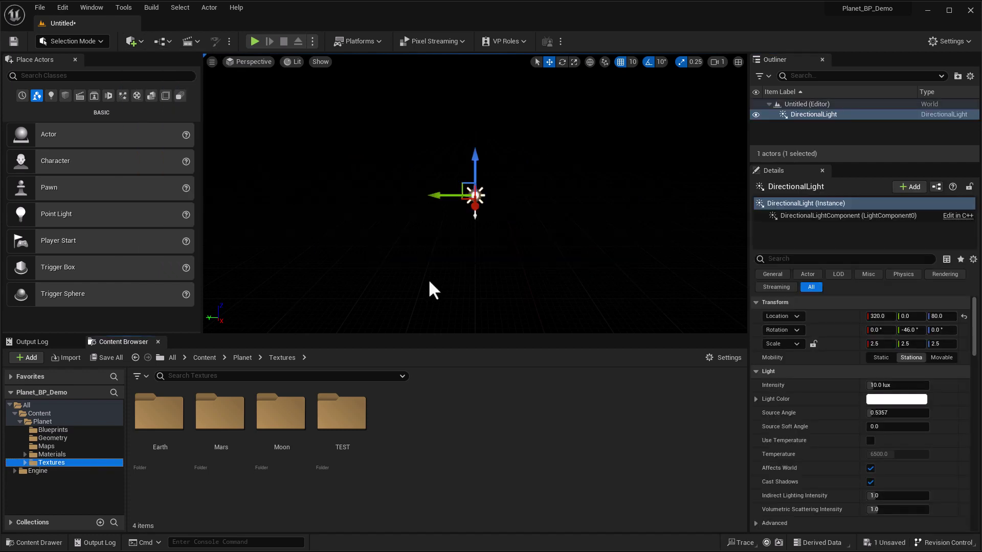
- Place the Planet_BP blueprint in the level, reset its location to the origin and frame it in the viewport
left_click(53, 430)
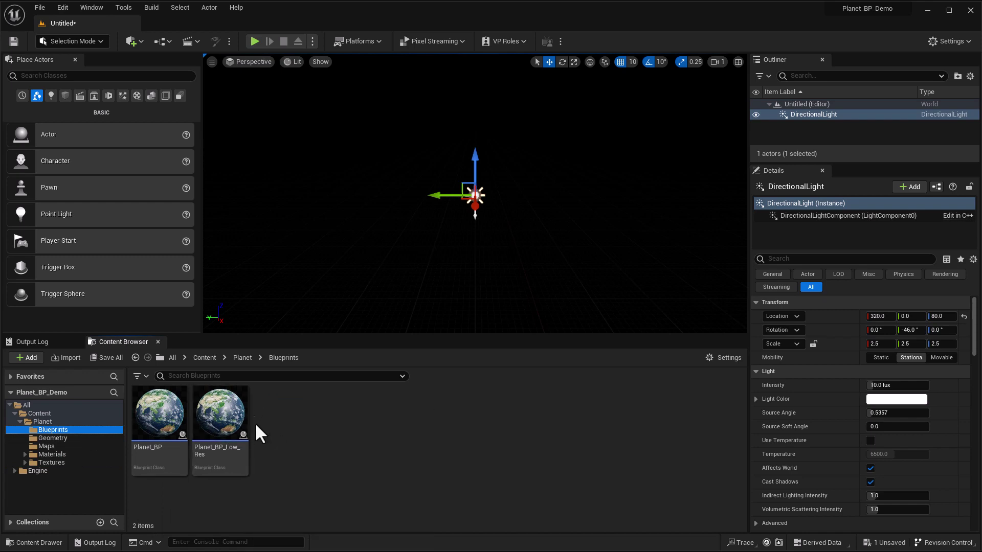
left_click_drag(158, 417, 469, 207)
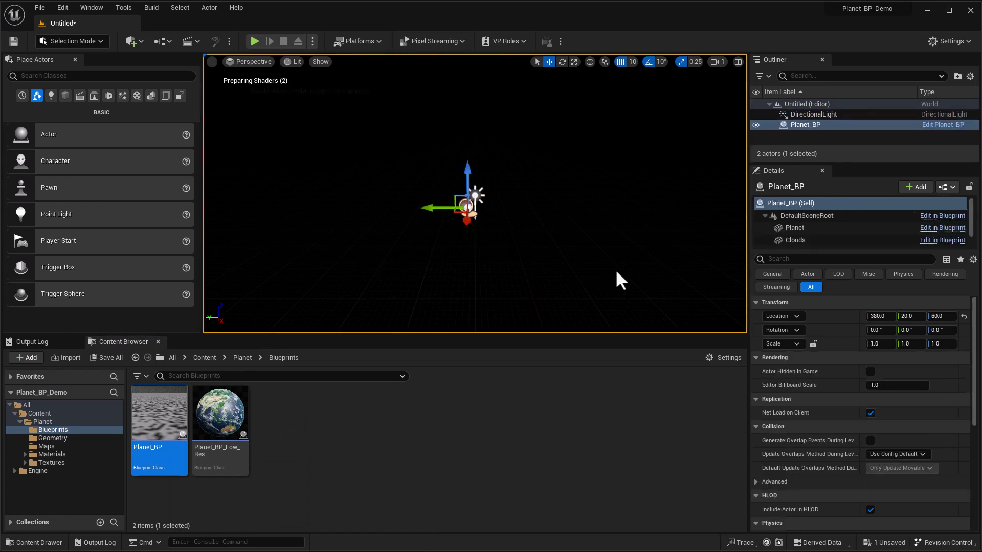
left_click(964, 316)
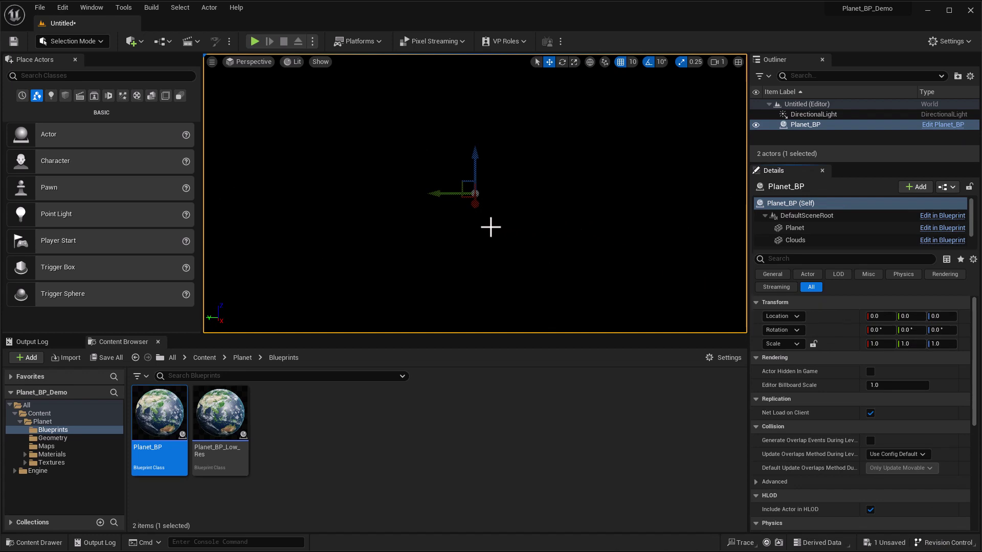
key("f")
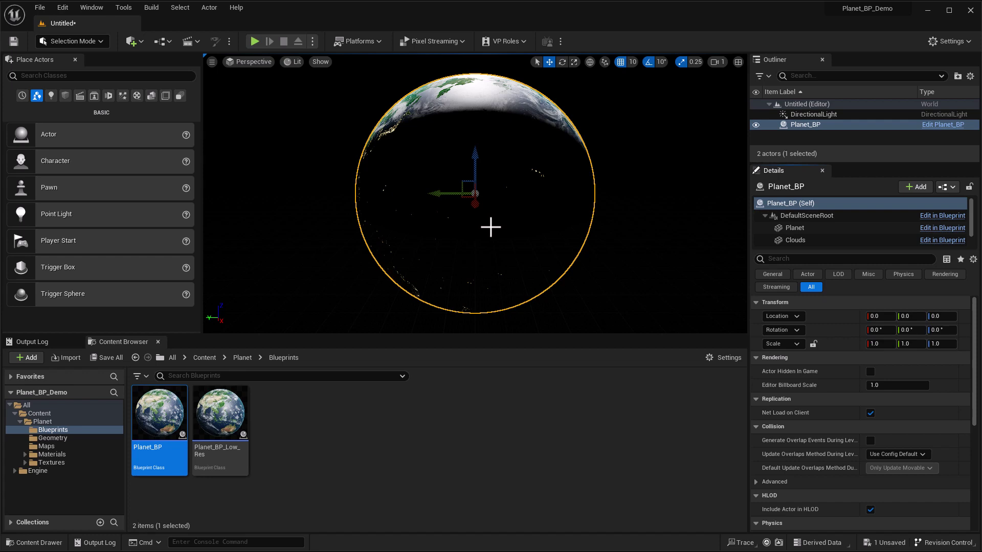
- Rotate the directional light to about -83°, -7°, 256° so that it lights the planet from the side
left_click(817, 114)
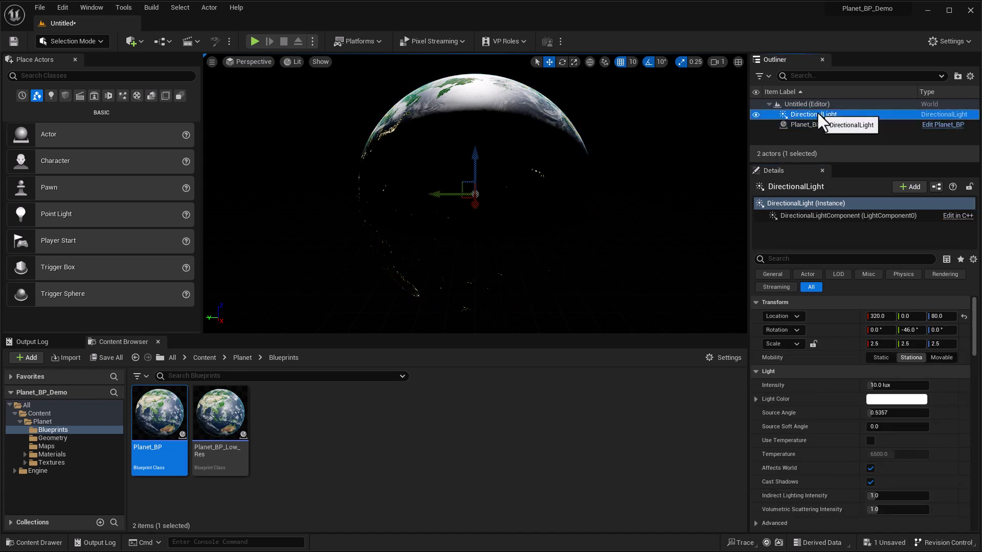
key("e")
mouse_move(517, 166)
left_mouse_down()
mouse_move(524, 176)
mouse_move(537, 161)
mouse_move(550, 241)
mouse_move(519, 173)
left_mouse_up()
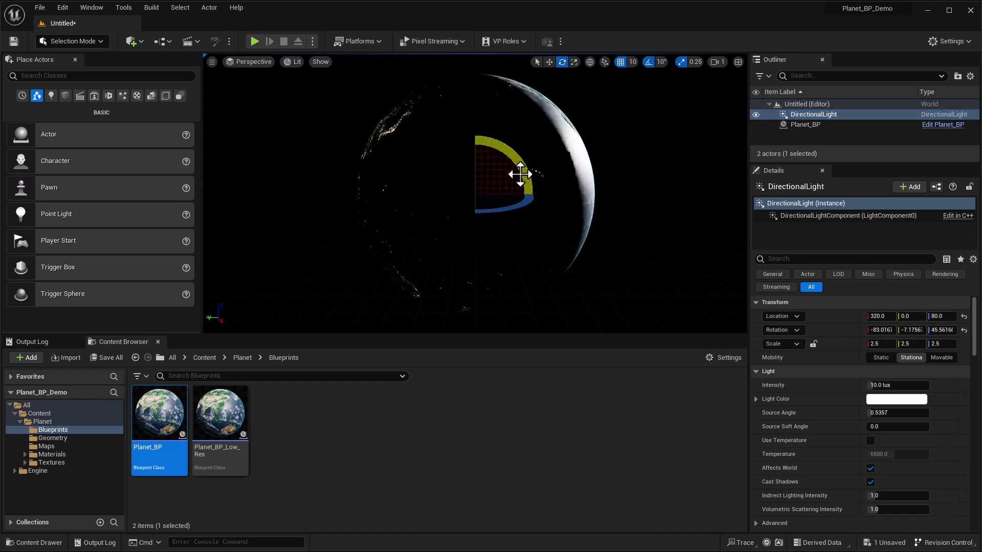
left_click_drag(516, 208, 623, 196)
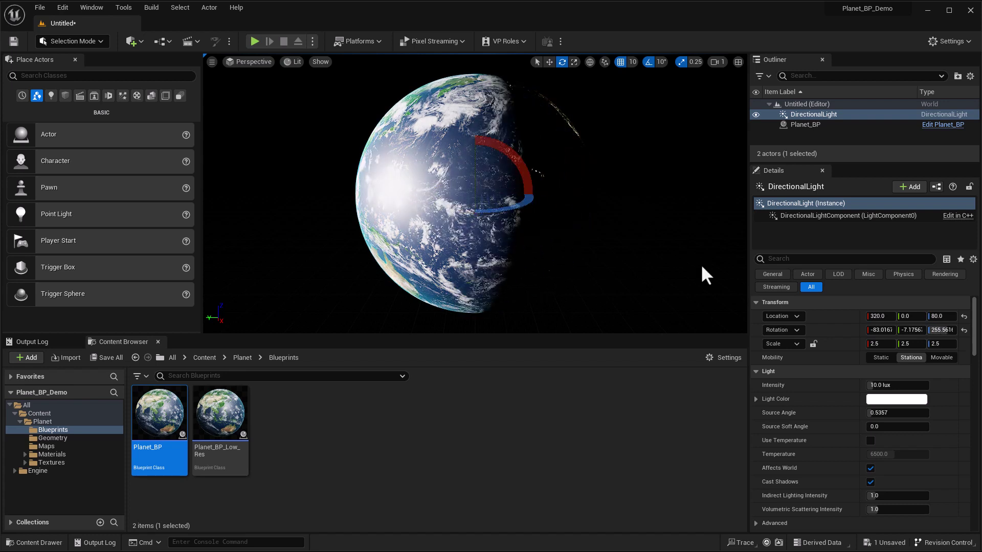
- Set the directional light's intensity to 1 lux
left_click(803, 114)
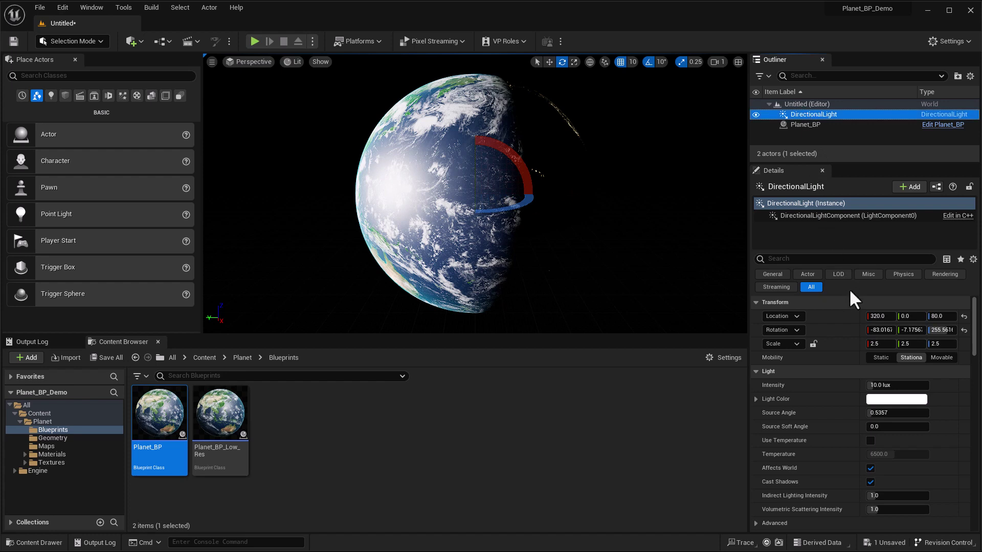
left_click(879, 384)
type("1")
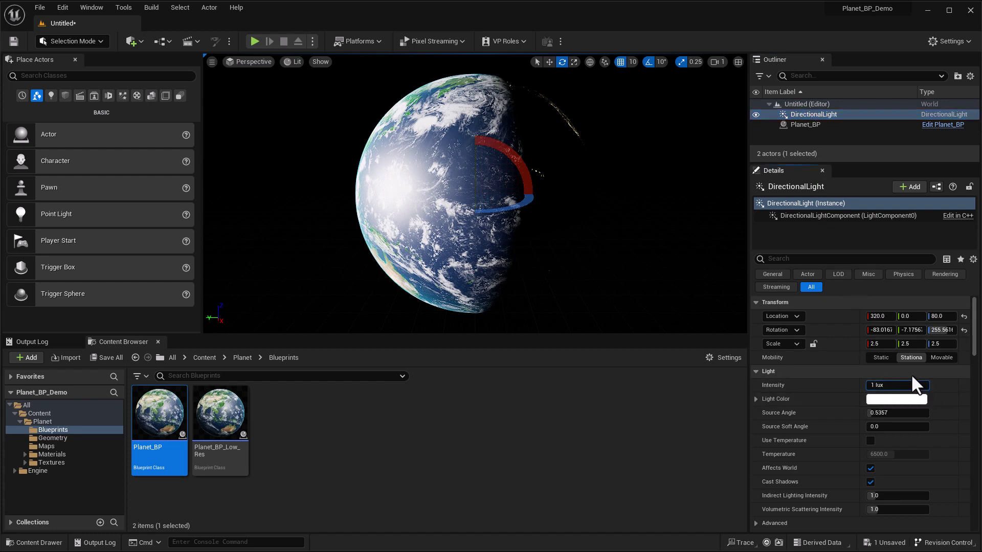
- Apply the 1 lux light intensity and turn the directional light's Z rotation to about 296°
key("Return")
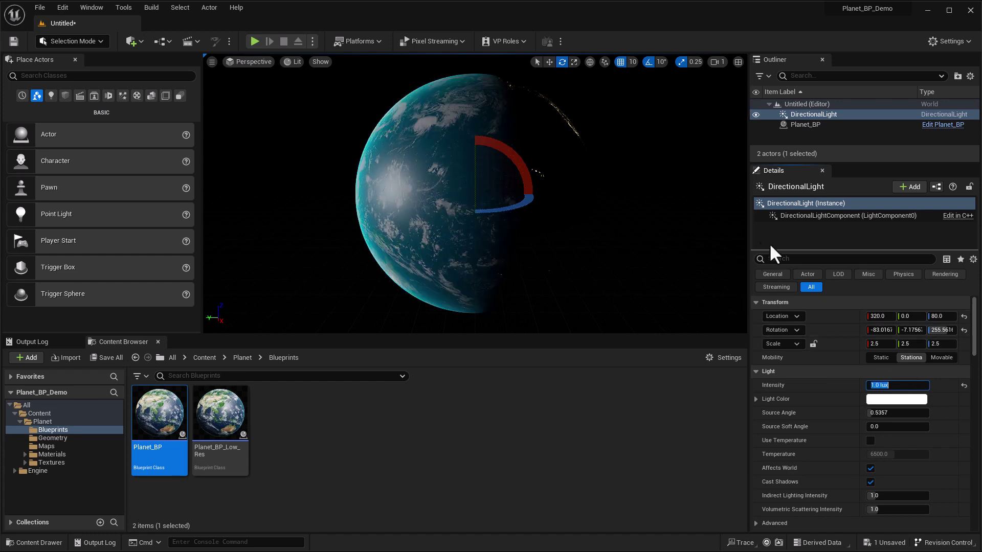
double_click(803, 125)
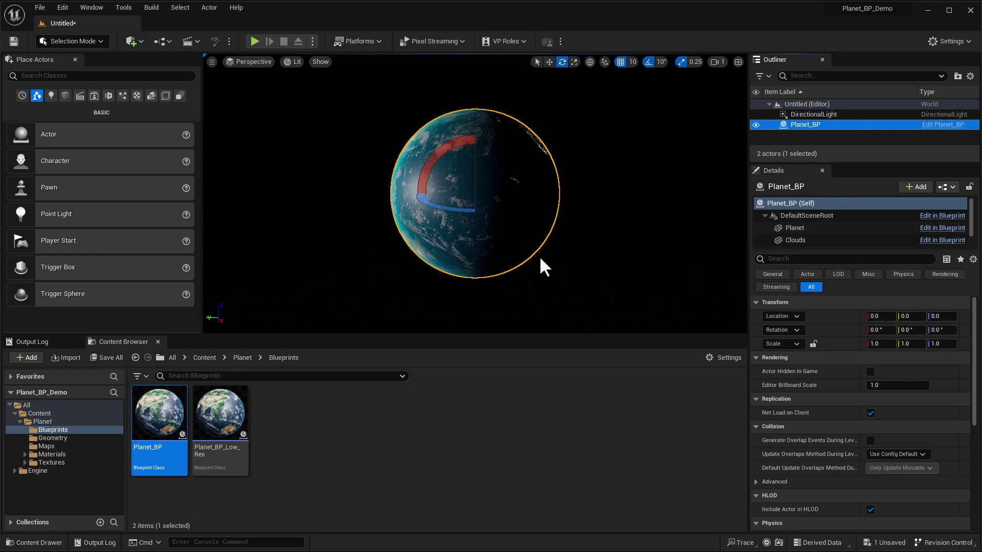
left_click_drag(471, 247, 332, 225, "alt")
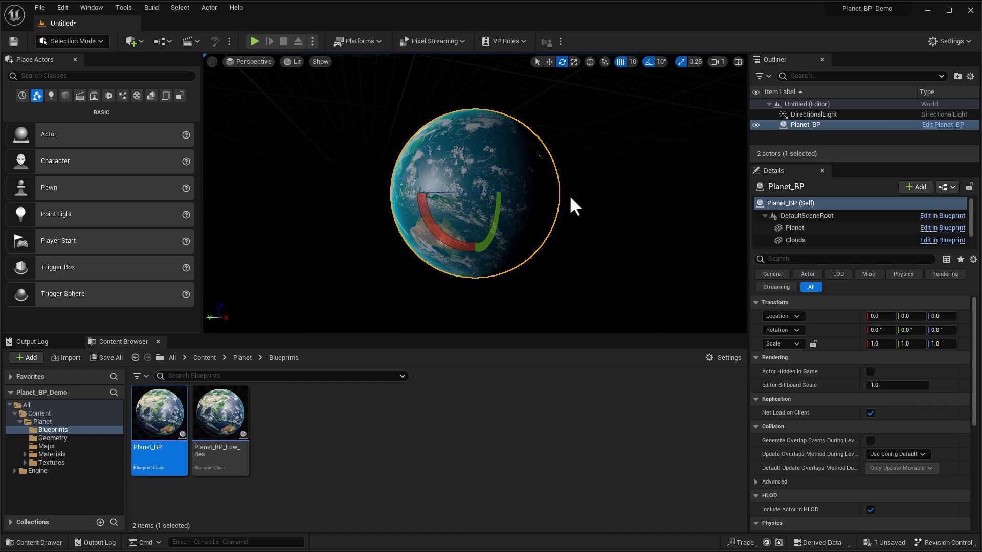
left_click(787, 114)
left_click_drag(490, 193, 506, 246)
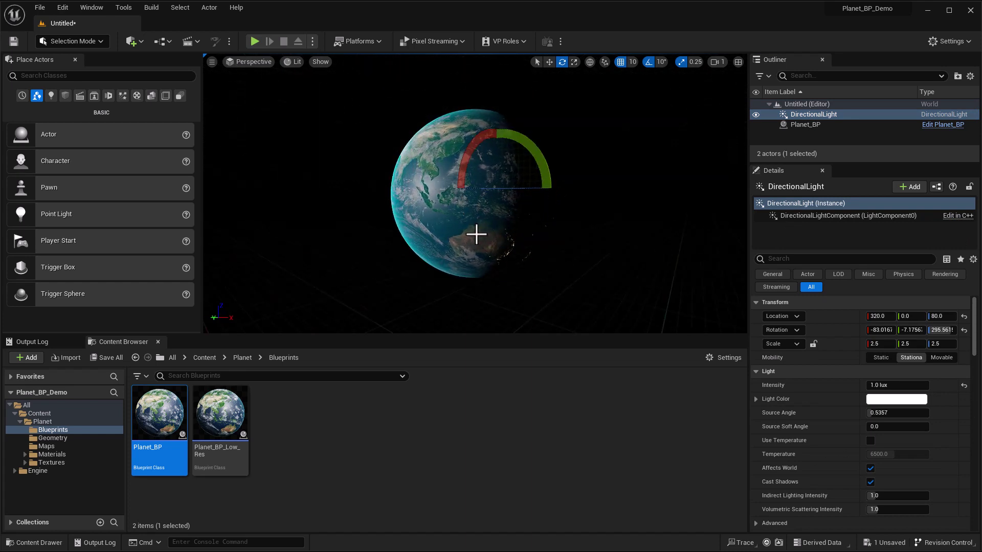
scroll(476, 235, "up", 6)
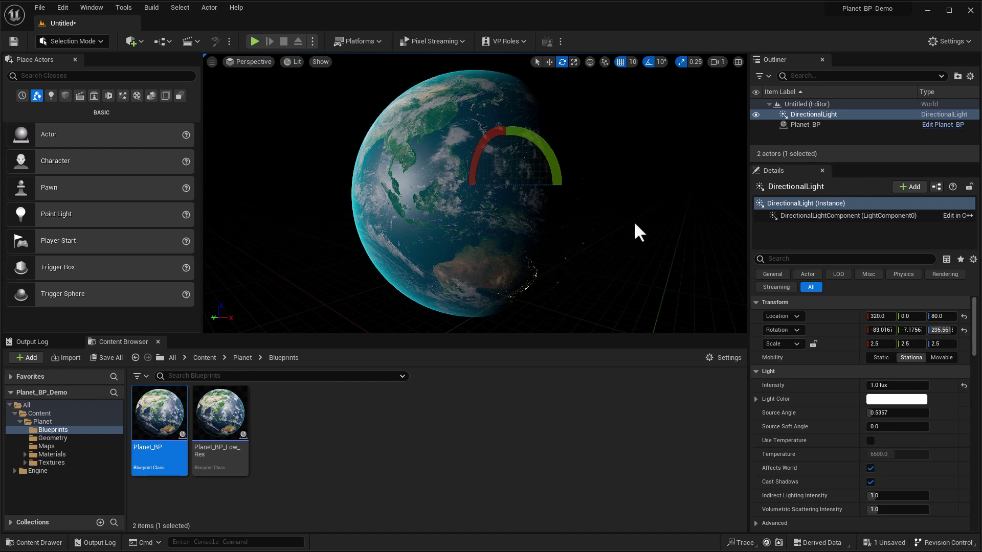
- Examine the Clouds, Clouds_Shadow, Atmosphere and Planet components of Planet_BP and their assigned materials
left_click(811, 126)
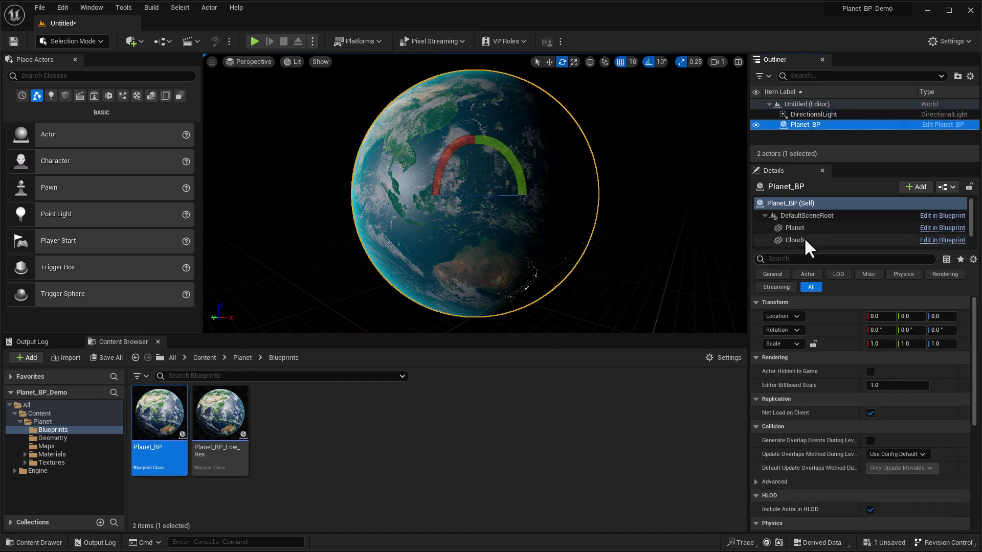
left_click_drag(805, 251, 804, 278)
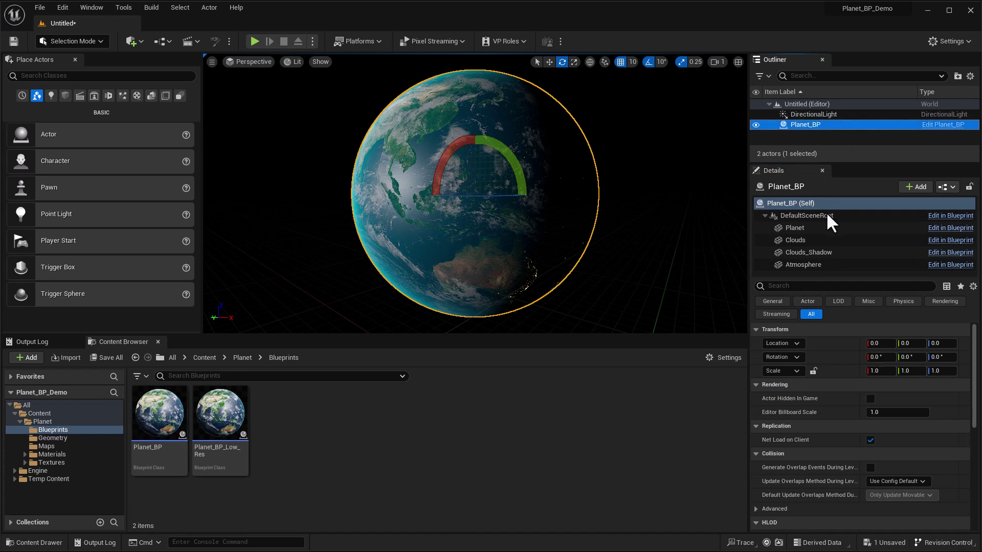
left_click(801, 240)
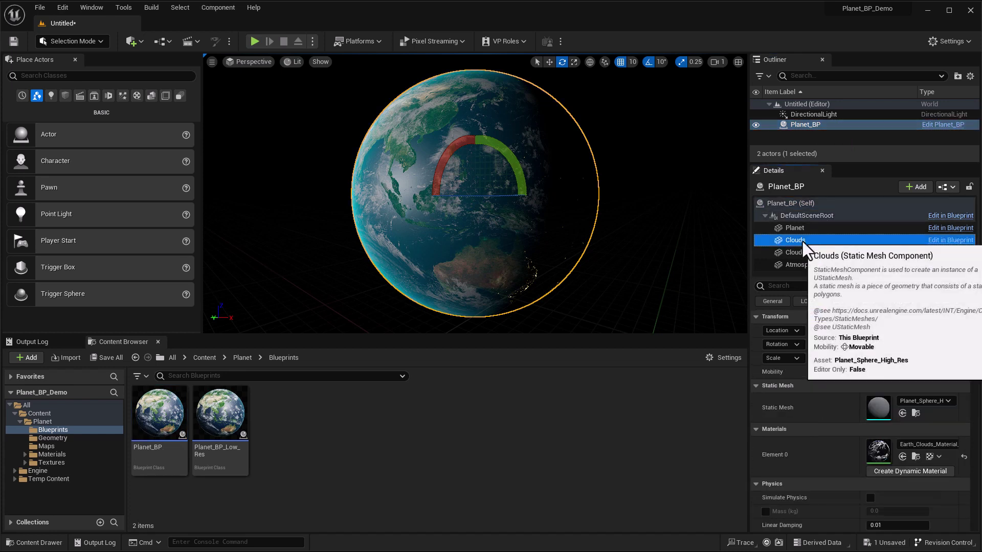
left_click(820, 254)
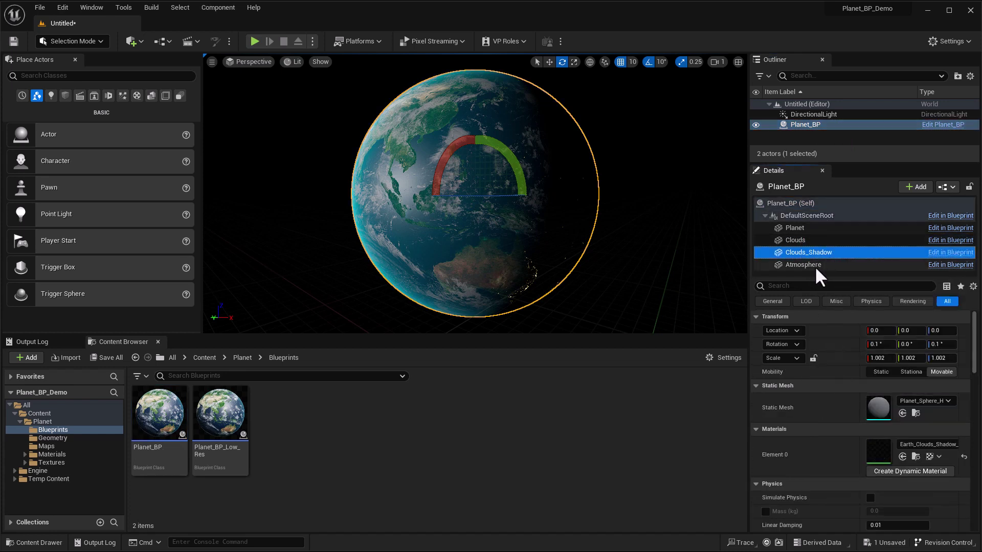
left_click(815, 266)
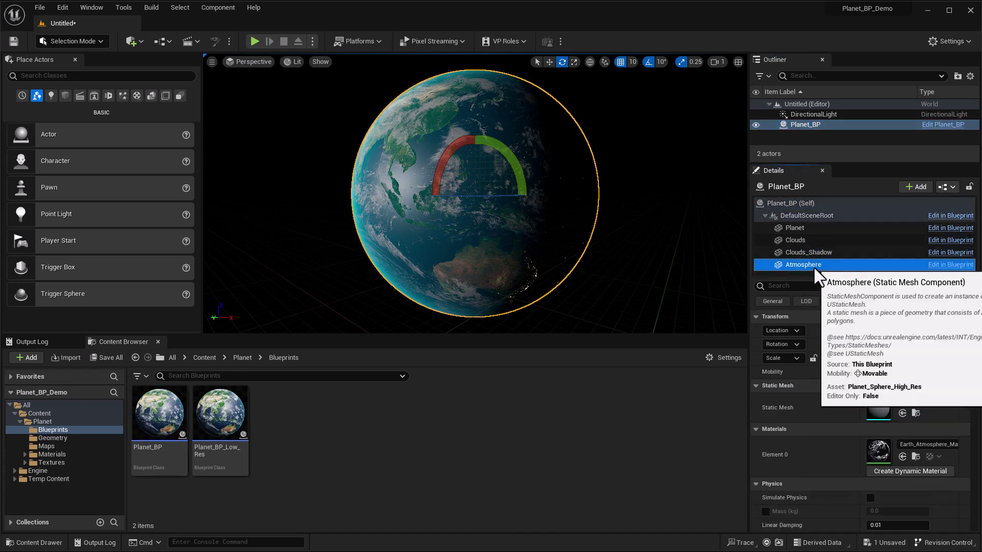
left_click(798, 228)
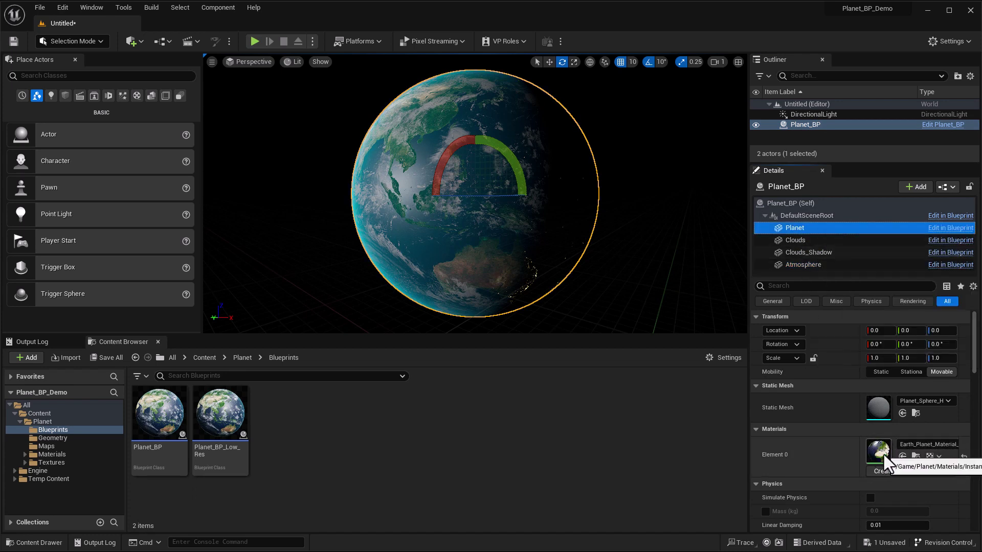
- Browse to the Masters folder under Materials and view the actions available for Planet_Material, including creating a material instance
left_click(52, 454)
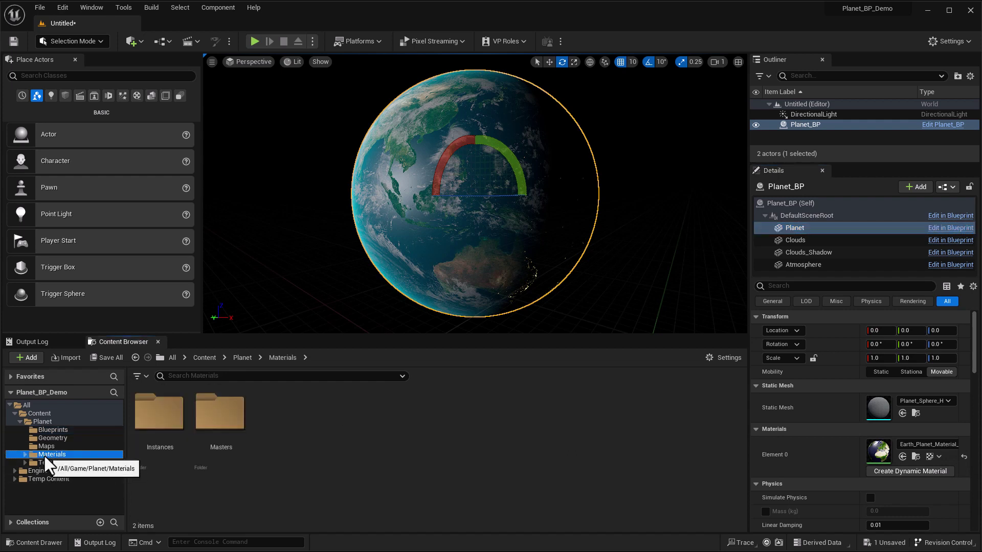
double_click(208, 406)
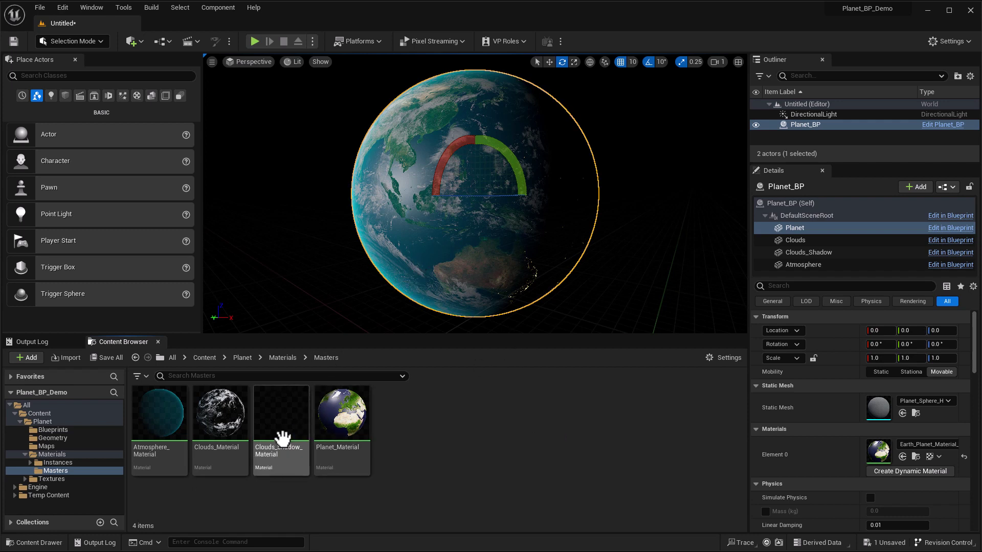
right_click(347, 412)
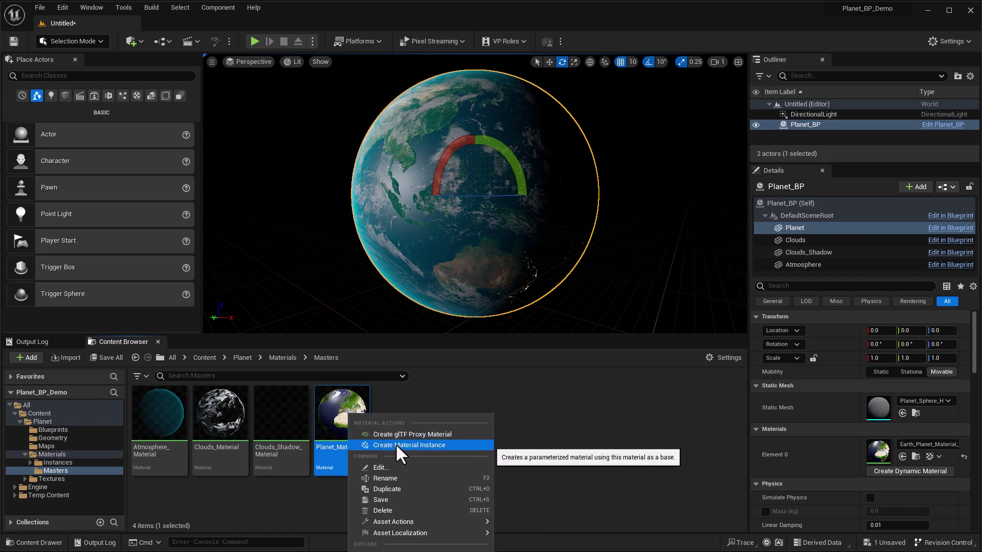
left_click(416, 396)
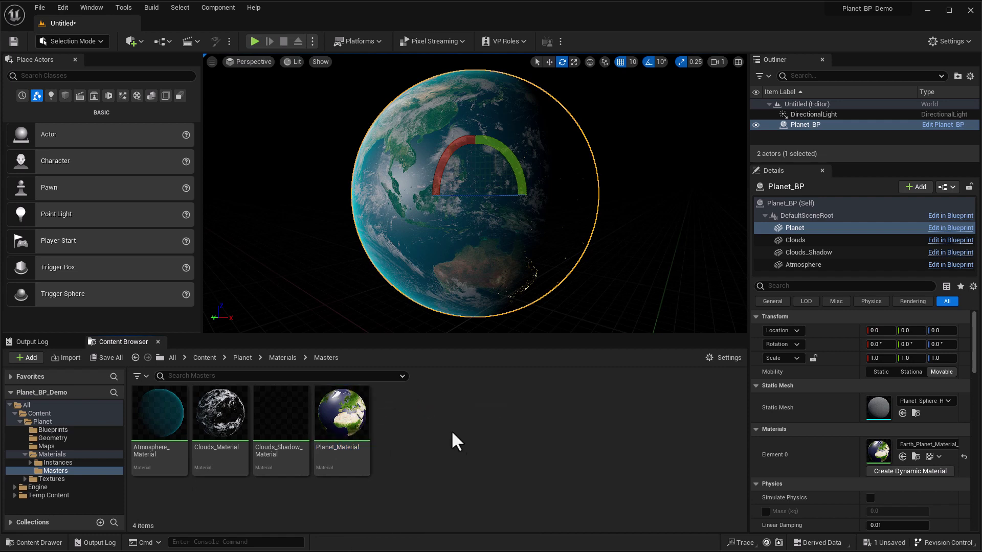
- Open the Planet_Material master, examine its whole node graph and close the material editor
double_click(347, 409)
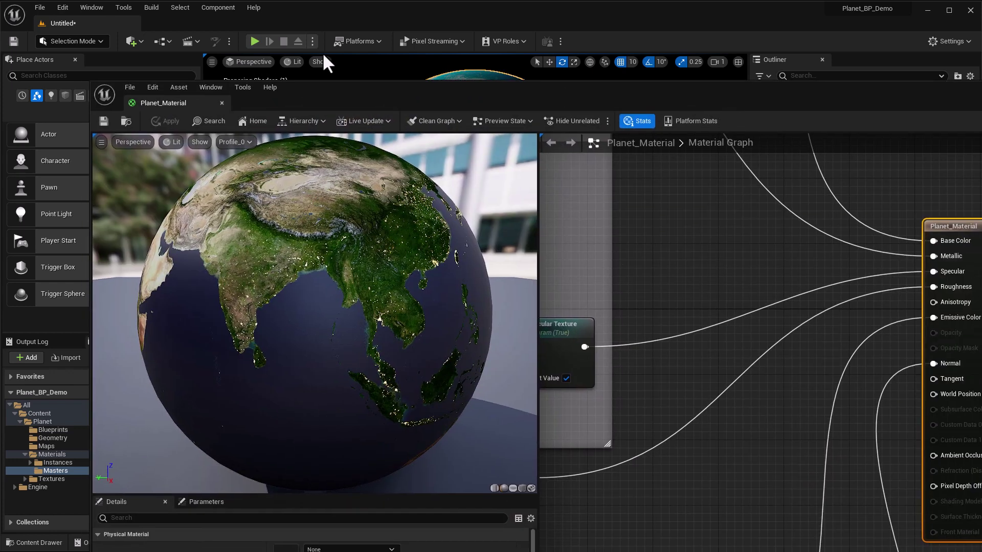
left_click_drag(91, 85, 606, 280)
left_click_drag(828, 296, 367, 63)
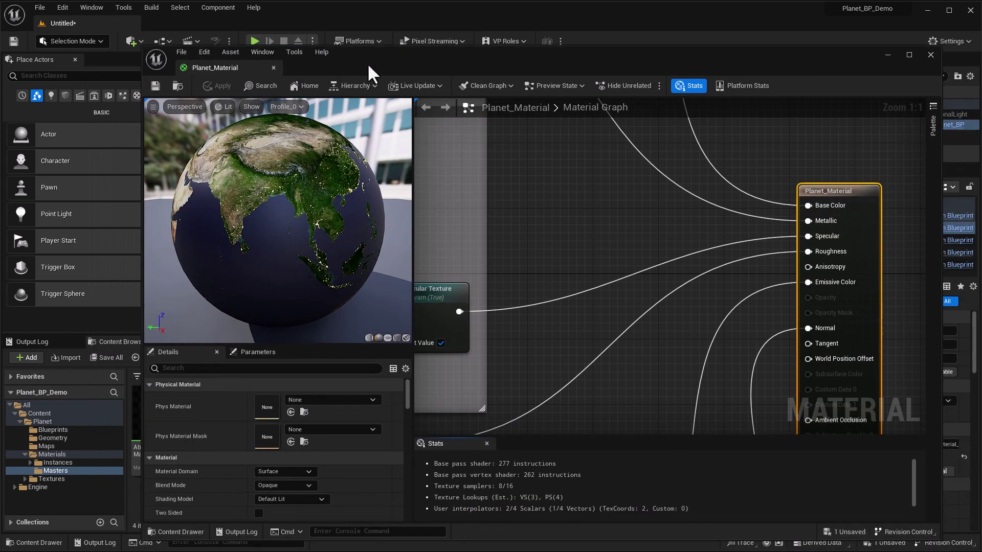
scroll(644, 290, "down", 5)
scroll(647, 305, "down", 7)
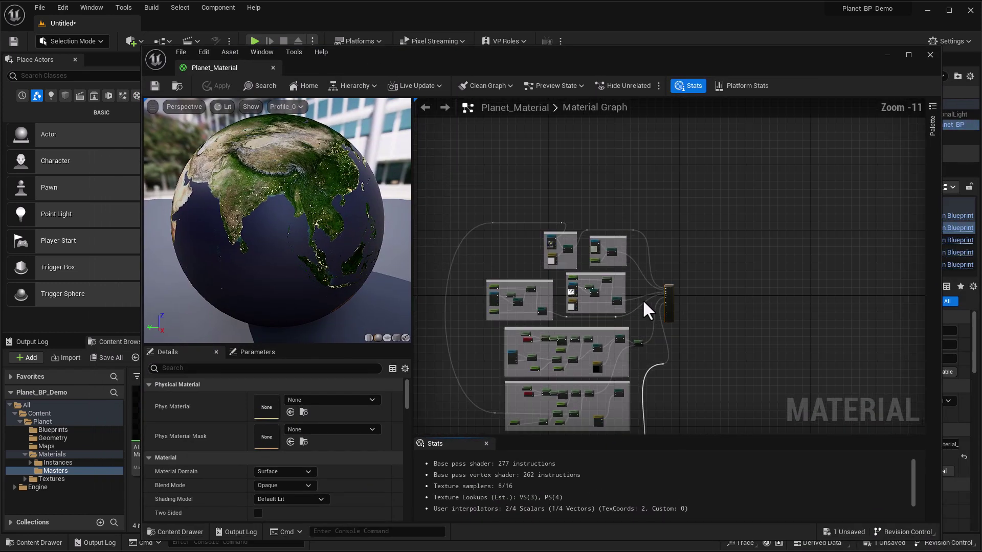
right_click_drag(657, 308, 714, 259)
scroll(713, 259, "up", 2)
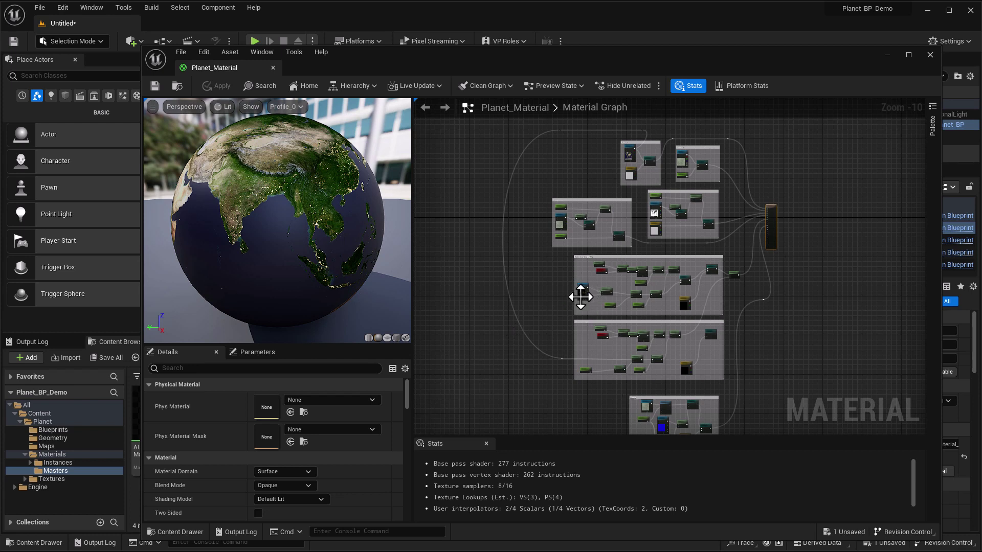
left_click(930, 54)
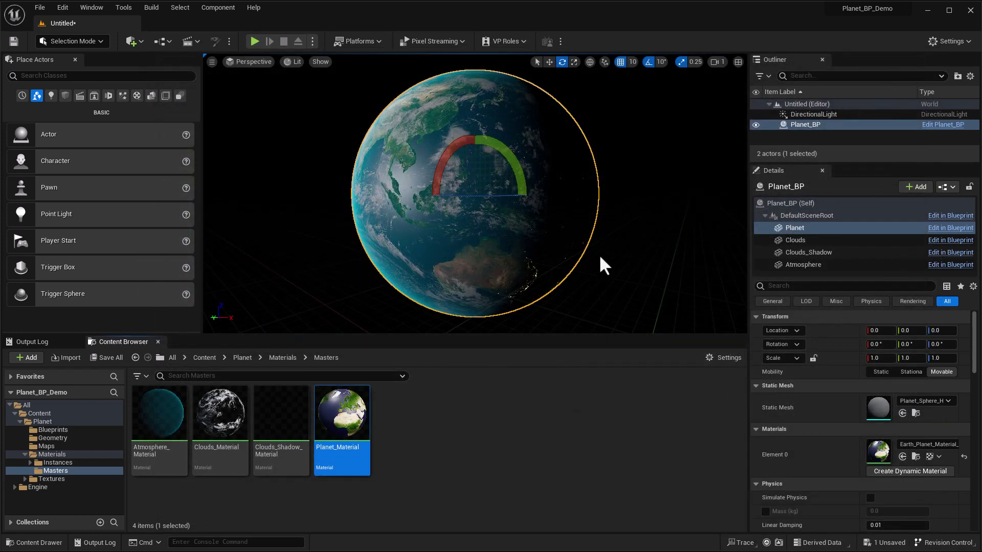
- Browse to the material Instances folder and open Earth_Planet_Material_Inst to examine its parameters
left_click(57, 460)
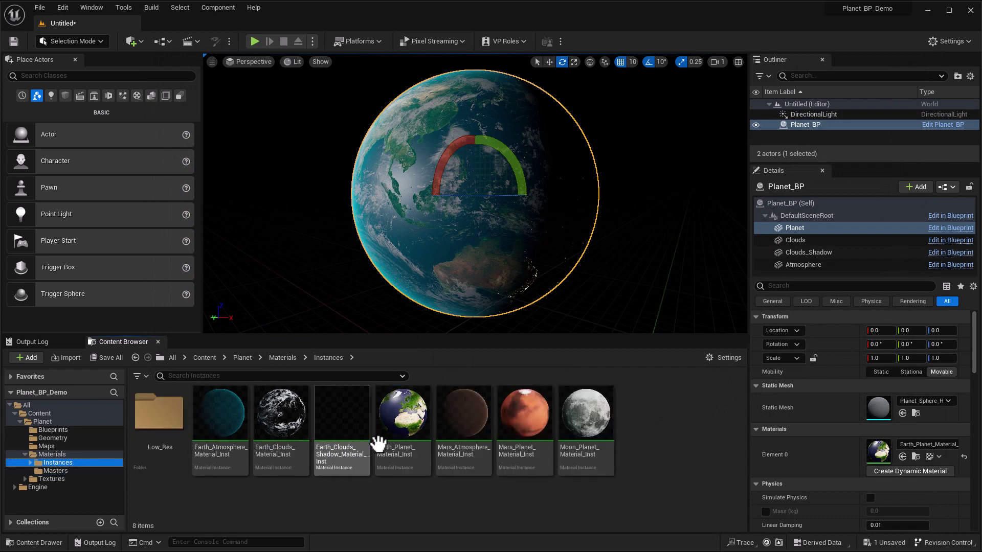
double_click(409, 409)
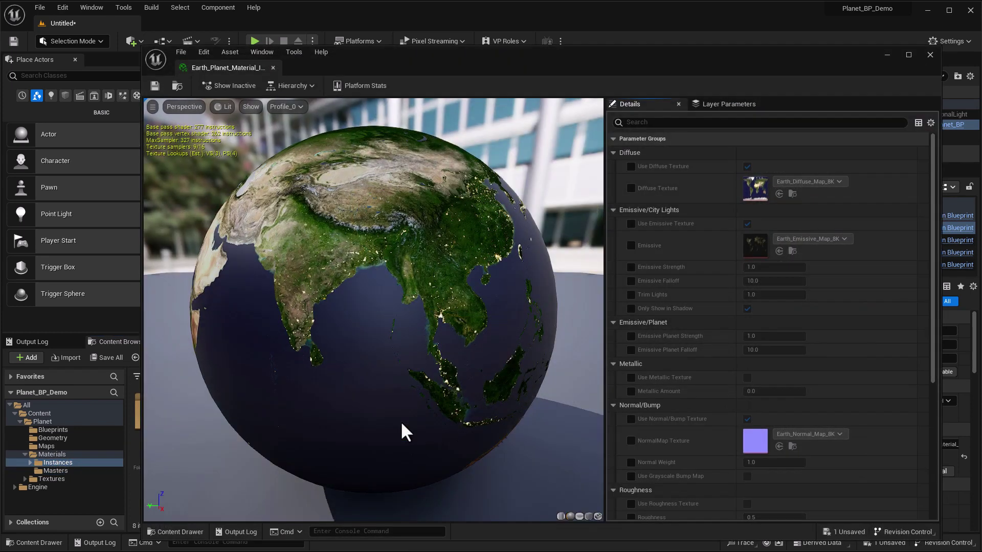
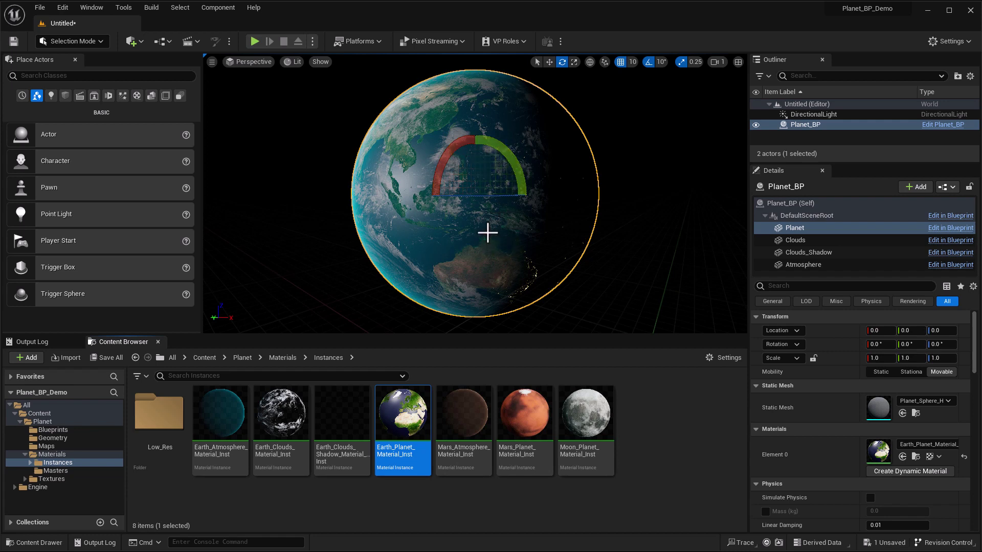
- Turn off visibility for the Clouds and Clouds_Shadow components of Planet_BP together
left_click(799, 241)
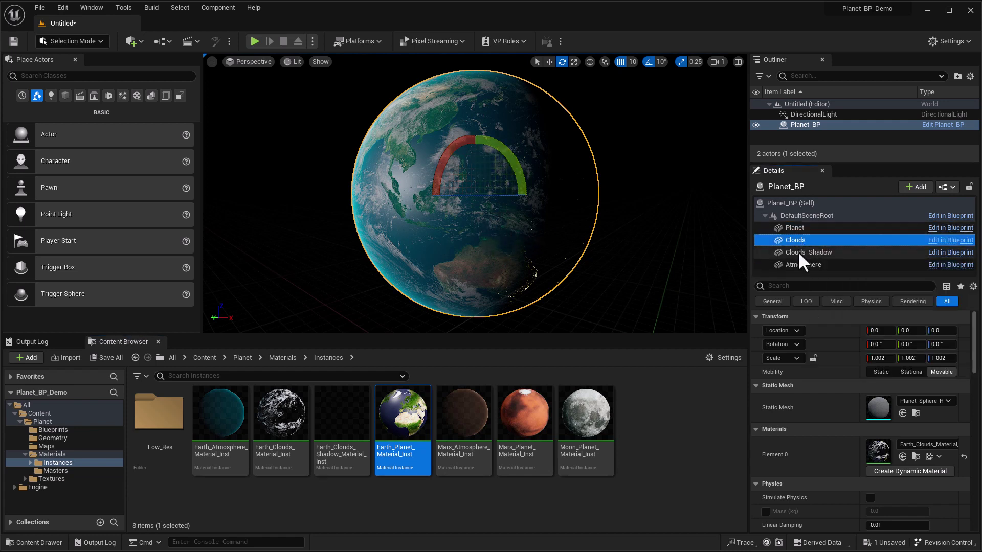
left_click(797, 251, "ctrl")
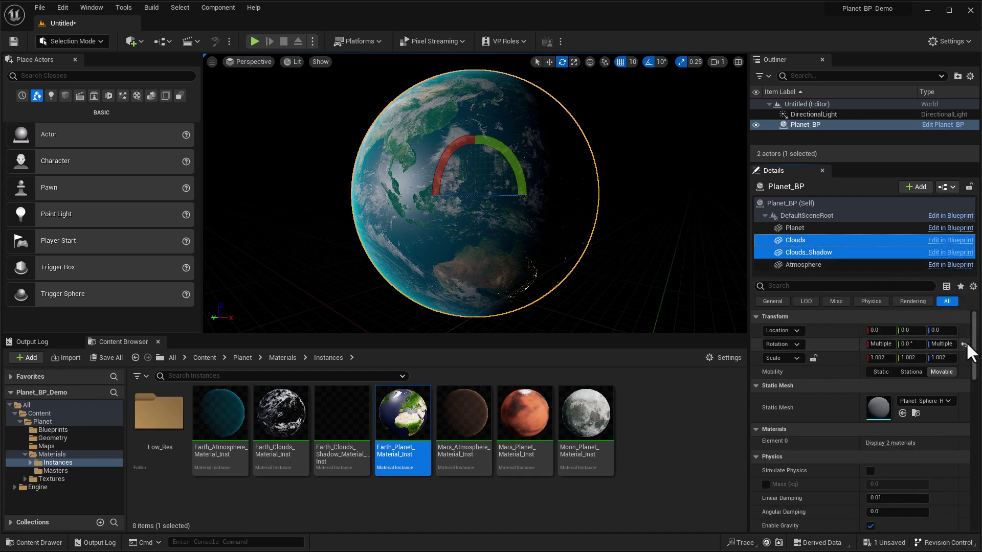
left_click_drag(972, 342, 962, 428)
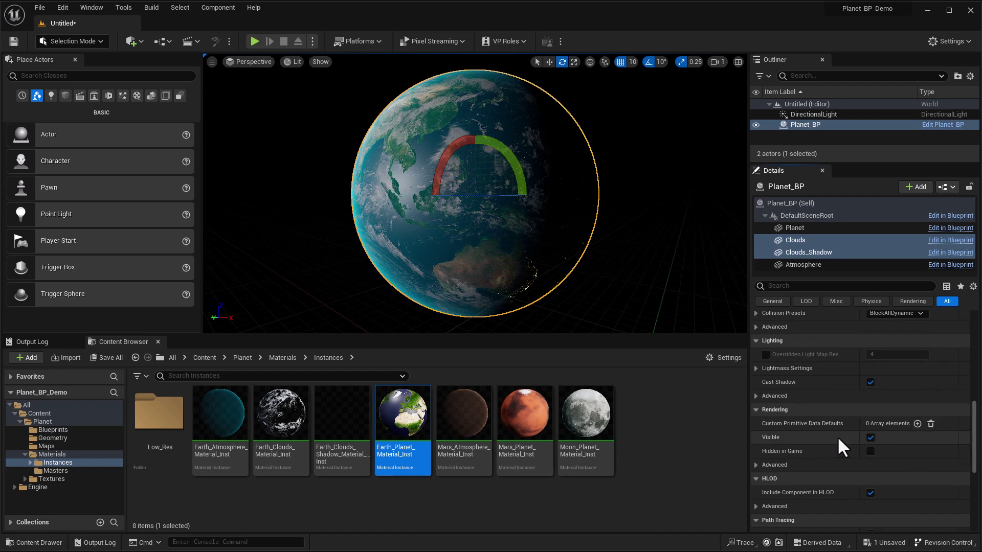
left_click(869, 437)
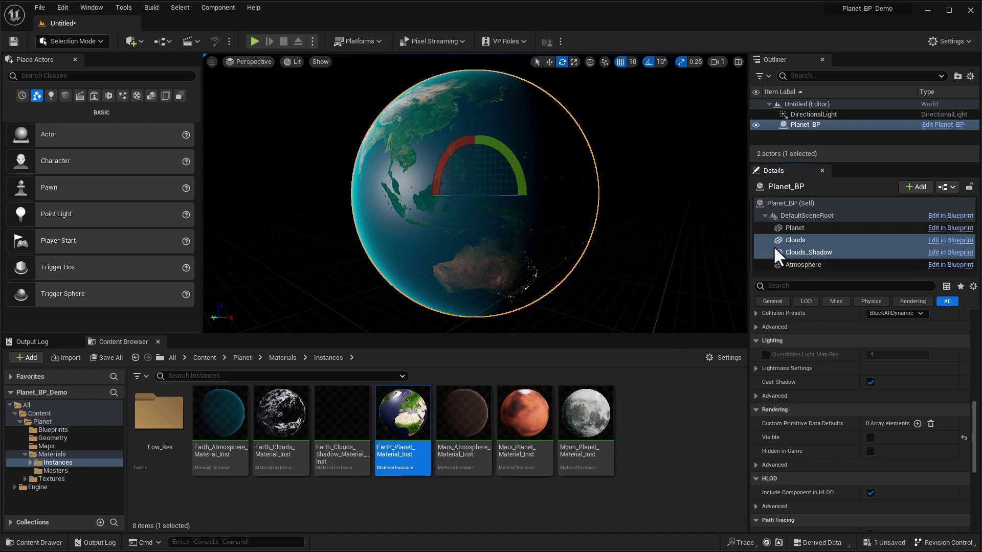
- Assign Mars_Planet_Material_Inst to the Element 0 material of the Planet component
left_click(787, 228)
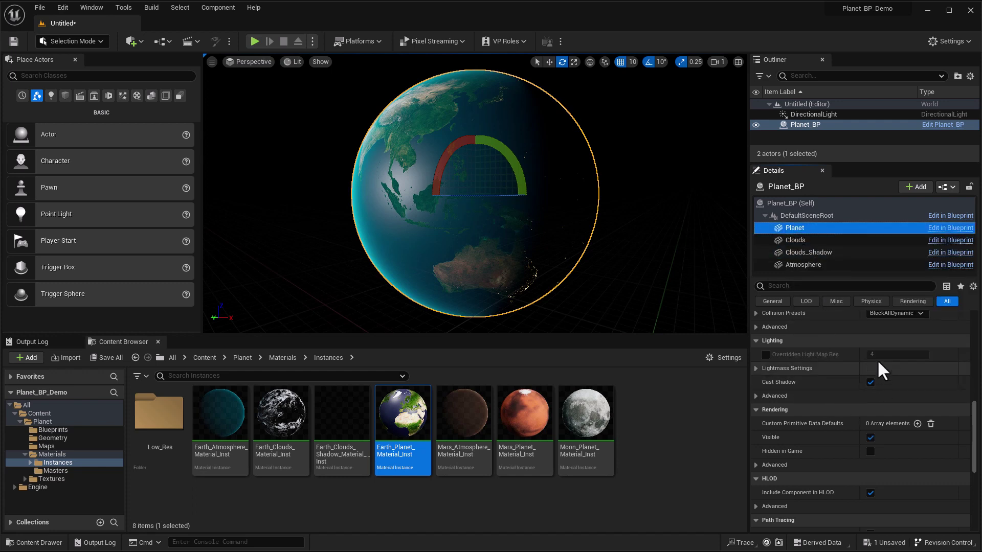
scroll(894, 389, "up", 2)
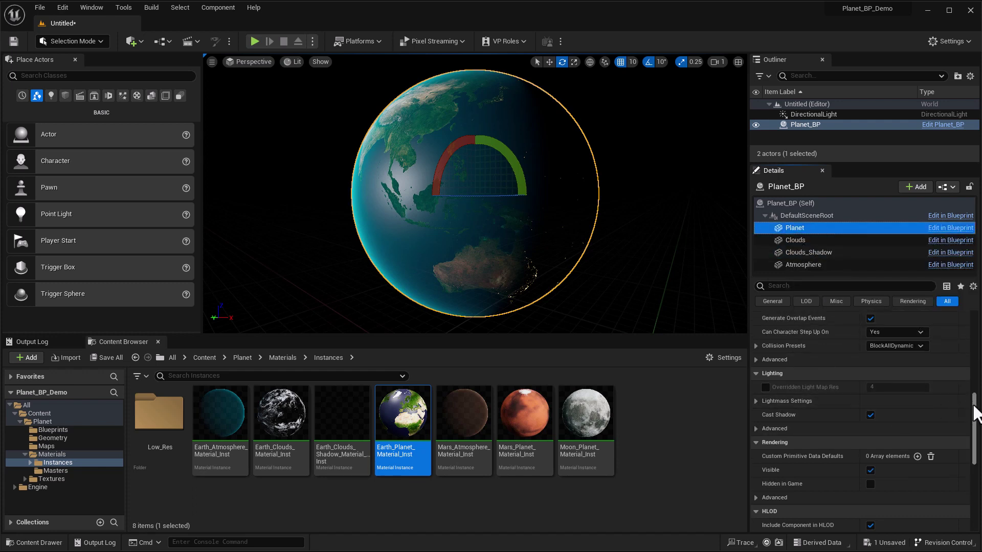
left_click_drag(974, 409, 958, 325)
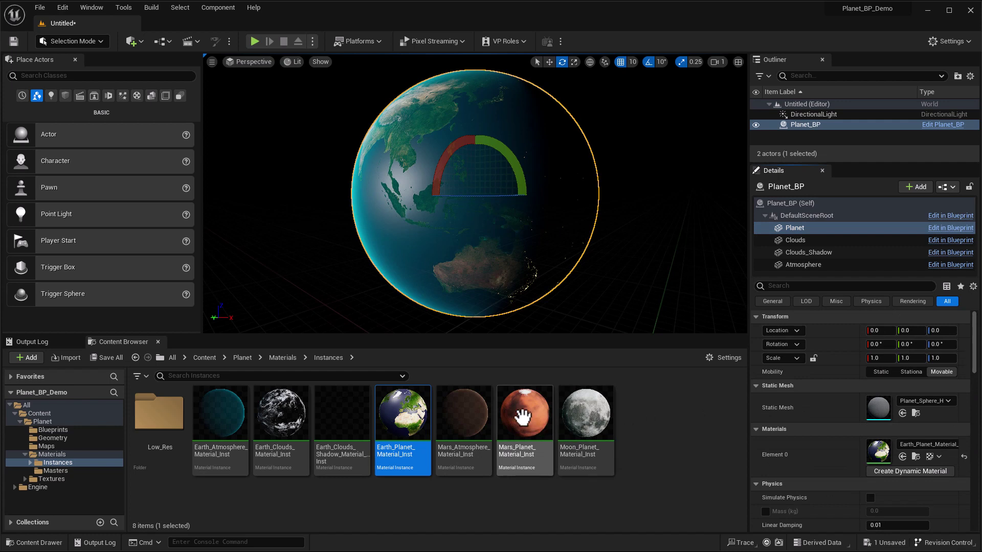
left_click_drag(523, 417, 875, 449)
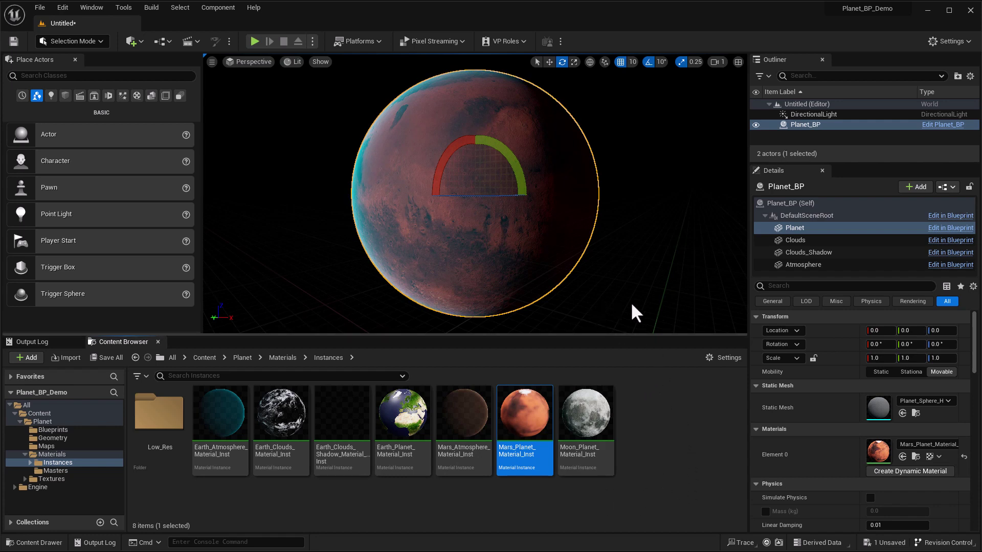
- Assign Mars_Atmosphere_Material_Inst to the Element 0 material of the Atmosphere component and clear the selection
mouse_move(468, 412)
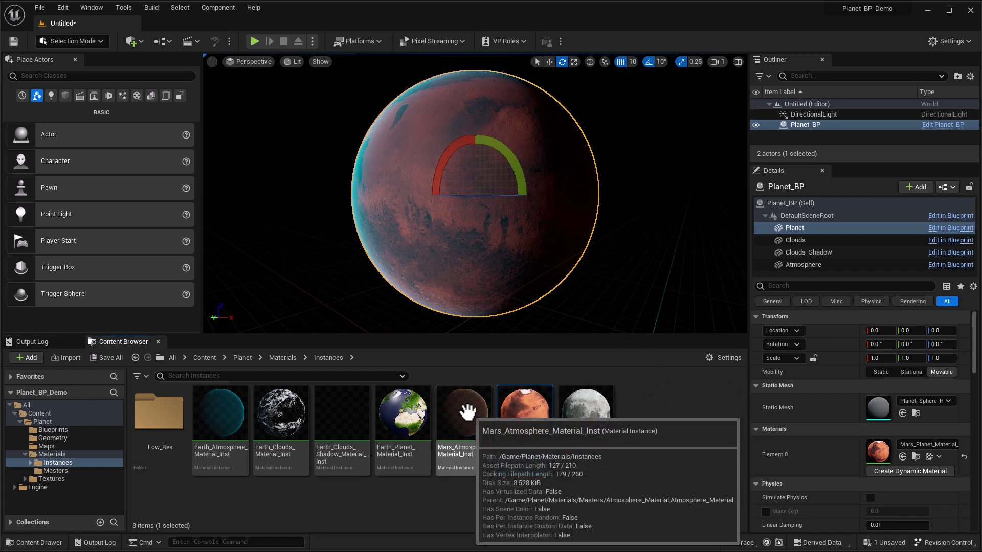
left_click(794, 271)
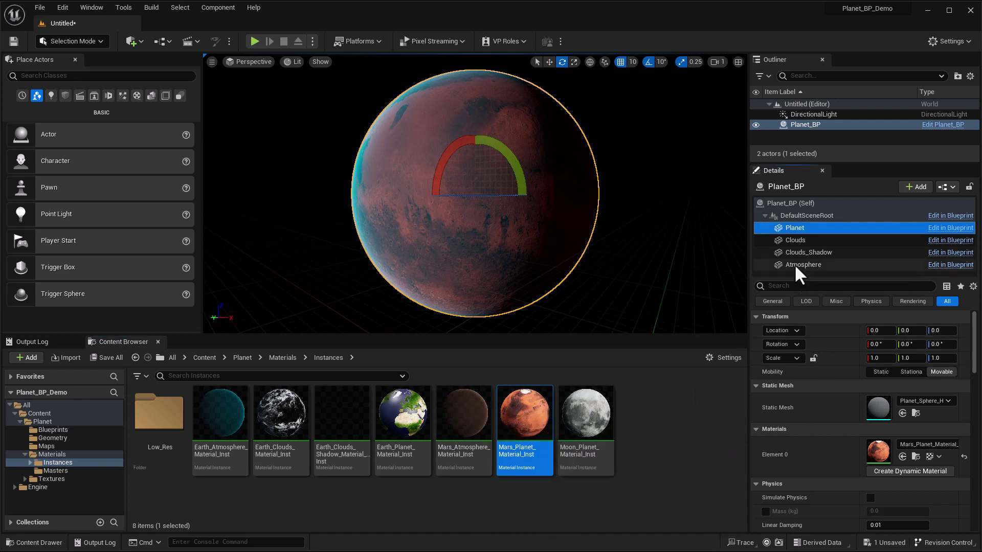
left_click(794, 264)
left_click_drag(466, 411, 877, 450)
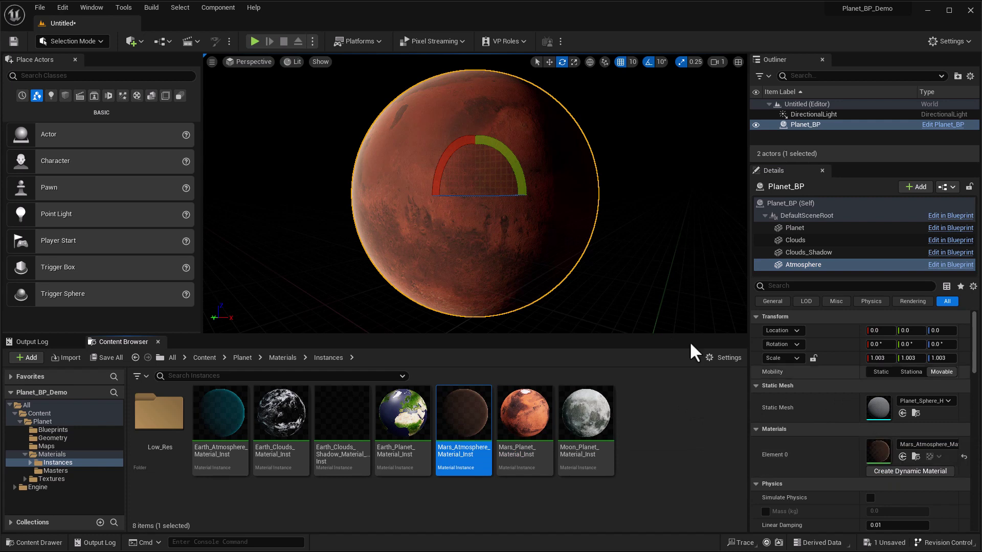
key("Escape")
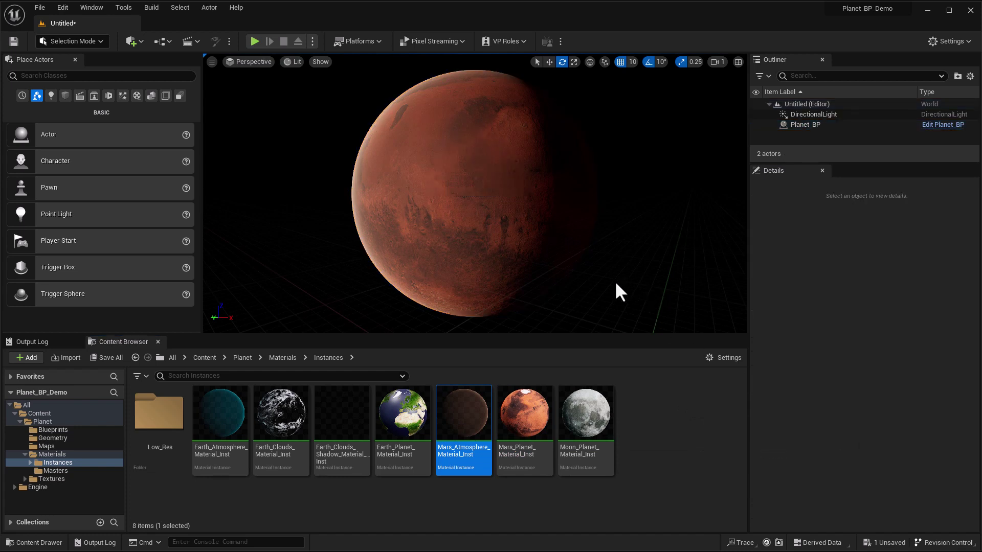
- Open Mars_Planet_Material_Inst and enable its Emissive Planet Strength parameter, with the planet's dark side facing the camera
left_click_drag(615, 281, 777, 235, "alt")
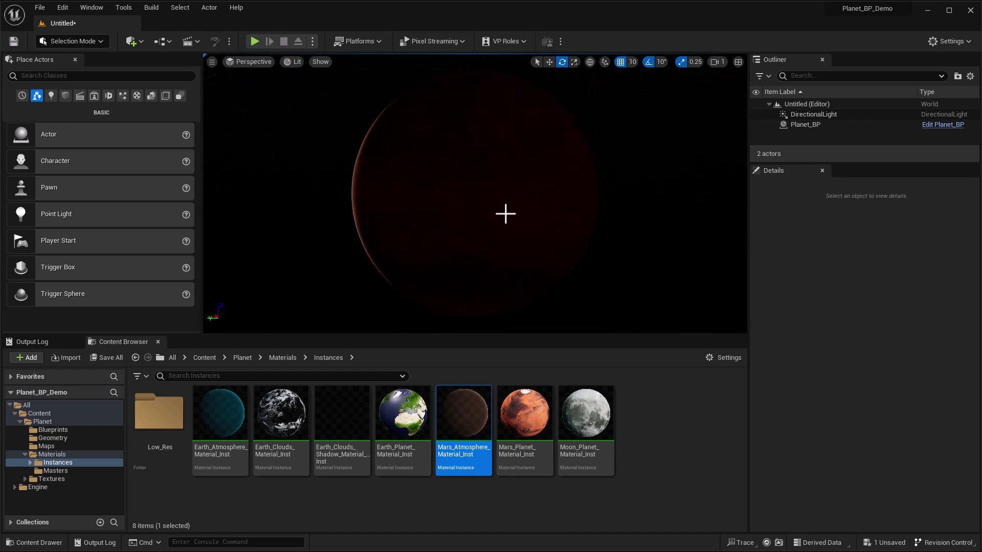
mouse_move(494, 214)
left_mouse_down("alt")
mouse_move(516, 217)
mouse_move(498, 220)
left_mouse_up("alt")
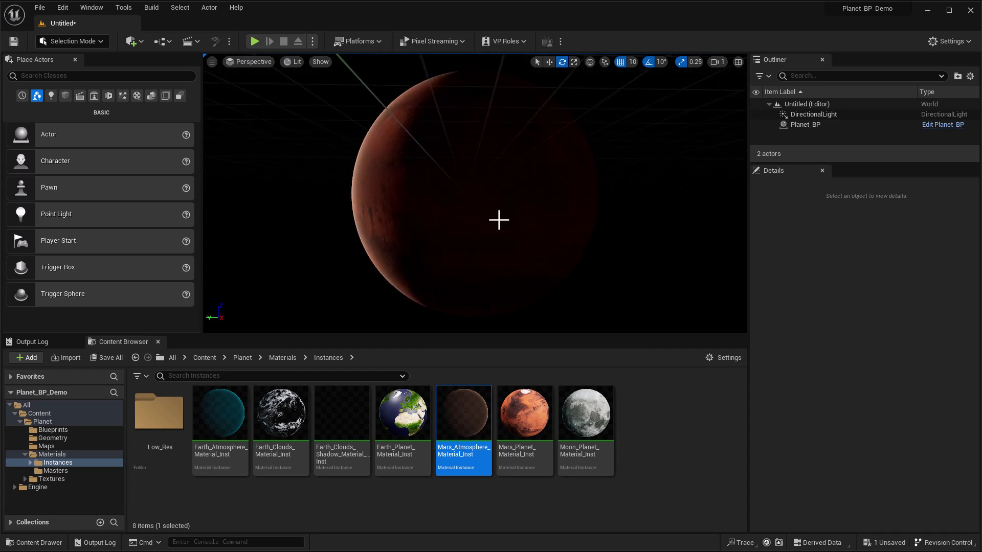
double_click(511, 413)
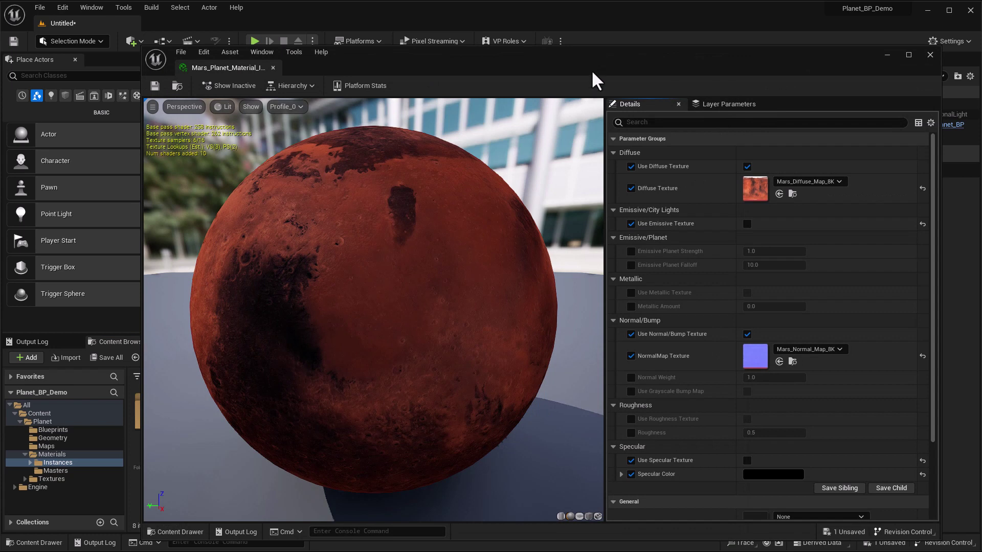
left_click_drag(592, 72, 539, 45)
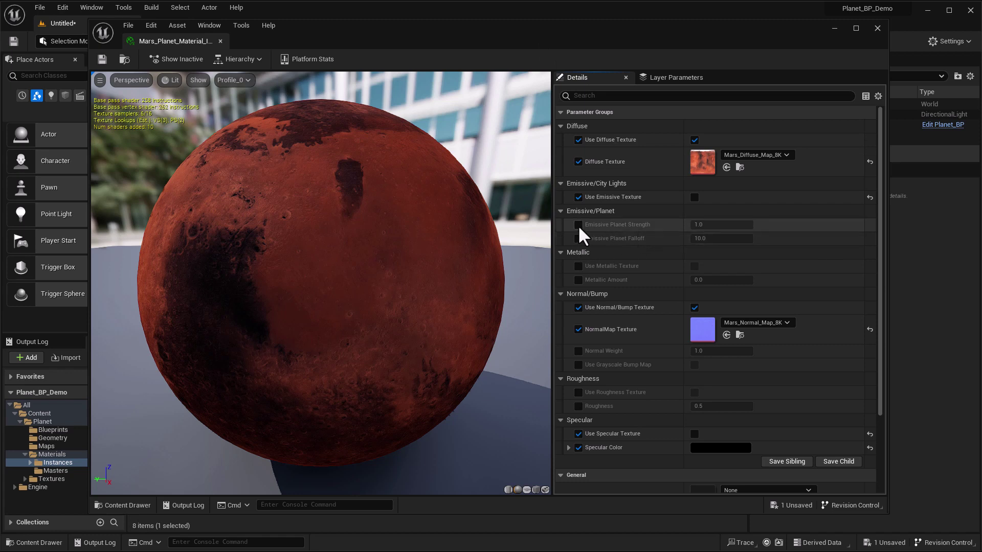
left_click(578, 225)
- Set Emissive Planet Strength to 5 in Mars_Planet_Material_Inst, keeping the level's planet in sight beside the material editor
left_click_drag(630, 51, 564, 288)
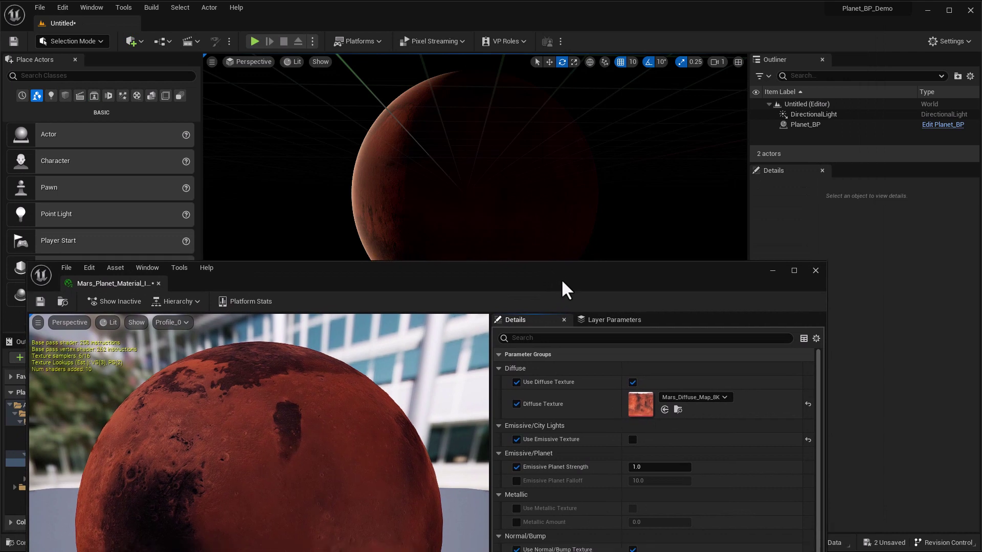
left_click(654, 461)
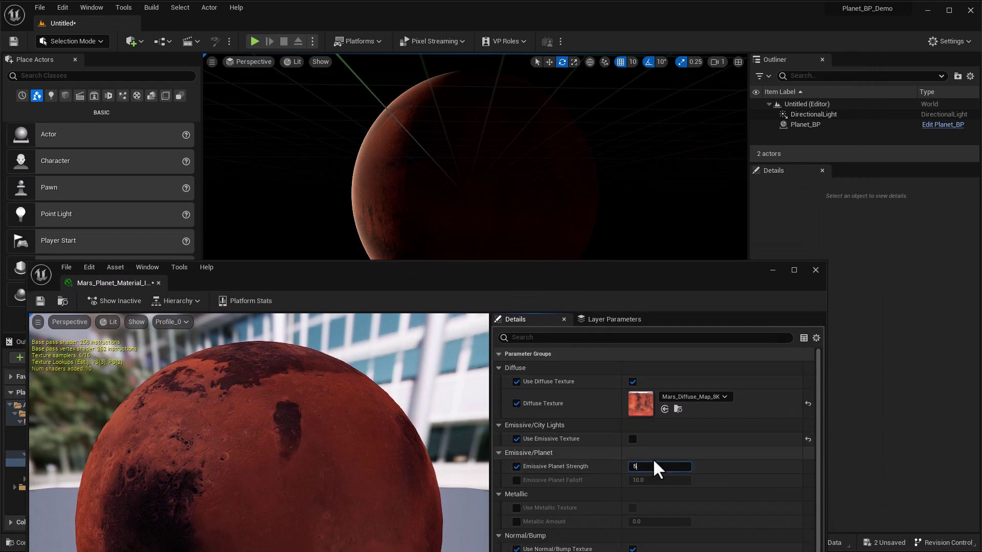
key("Return")
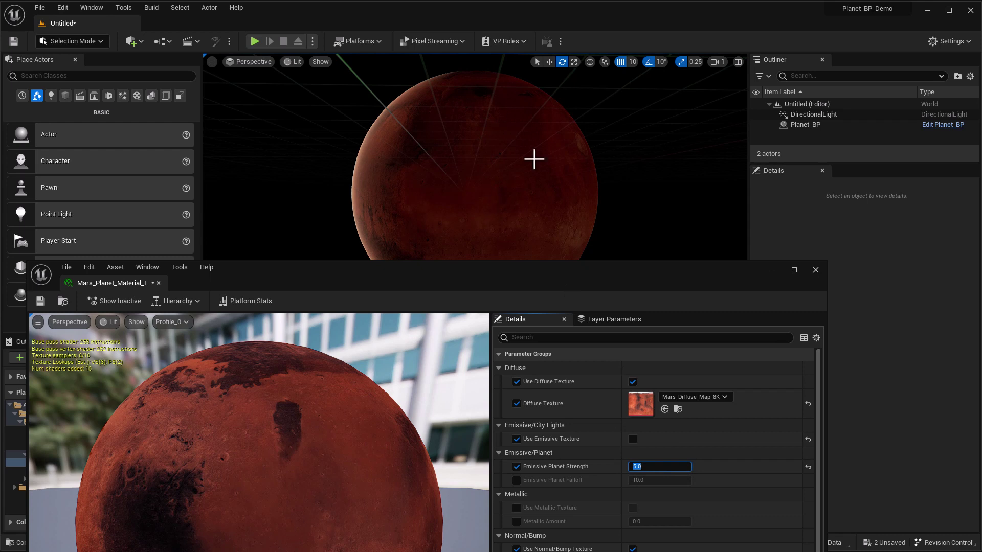
- Set Emissive Planet Strength to 1.0 in Mars_Planet_Material_Inst and close the material instance editor
left_click(656, 466)
left_click(660, 466)
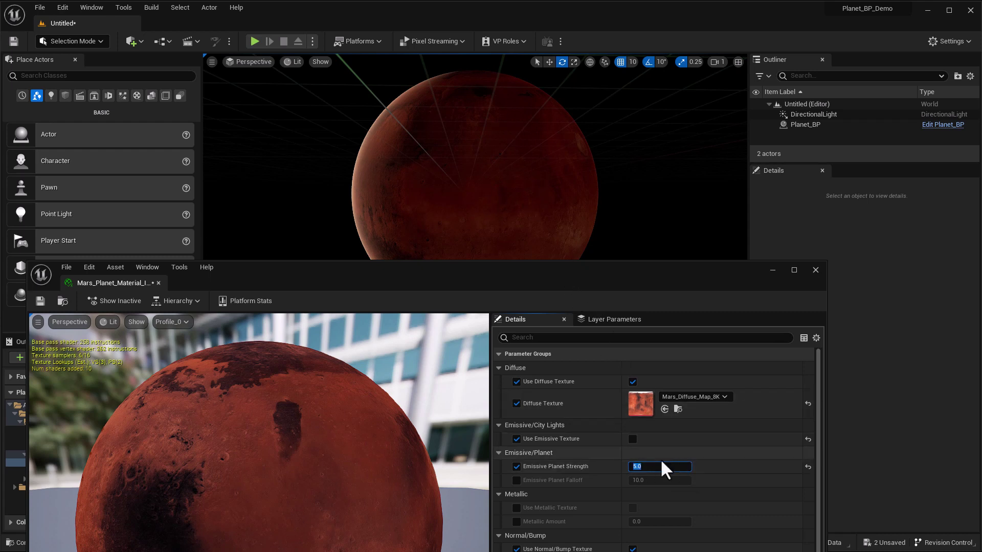
type("2")
key("Return")
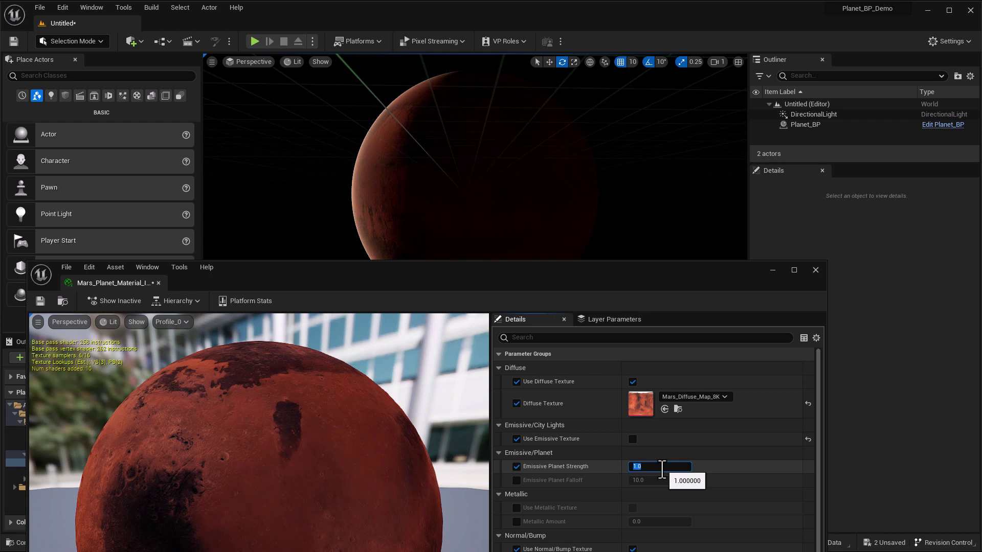
left_click(814, 270)
- Examine the sunlit Mars surface and the atmosphere edge up close from several angles
left_click_drag(480, 235, 414, 237, "alt")
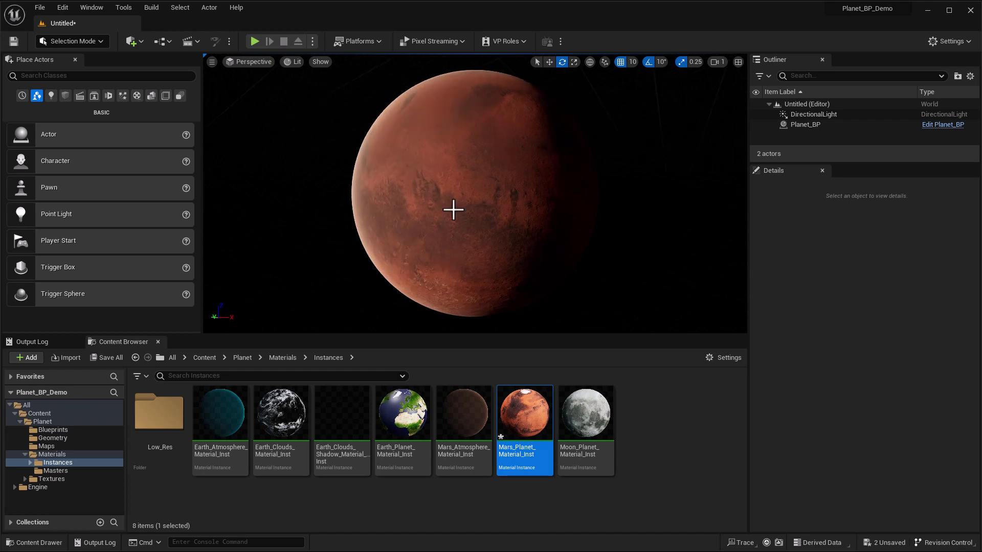
scroll(434, 207, "up", 10)
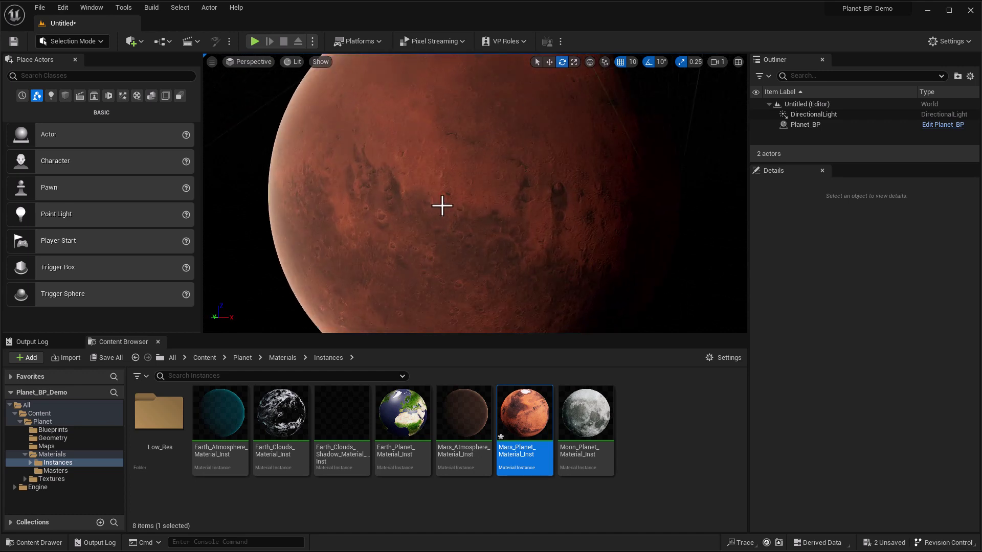
scroll(442, 206, "down", 2)
scroll(440, 204, "up", 5)
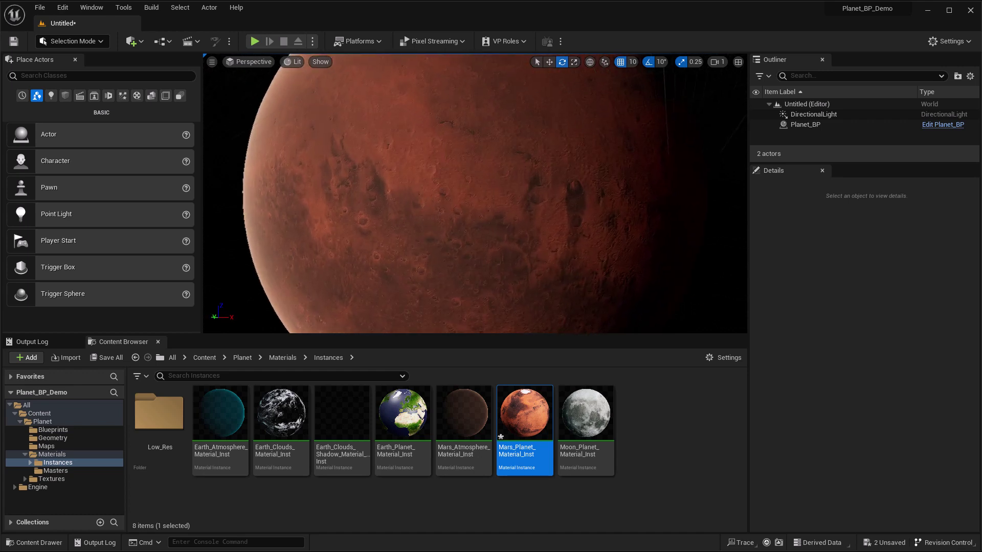
scroll(440, 203, "down", 5)
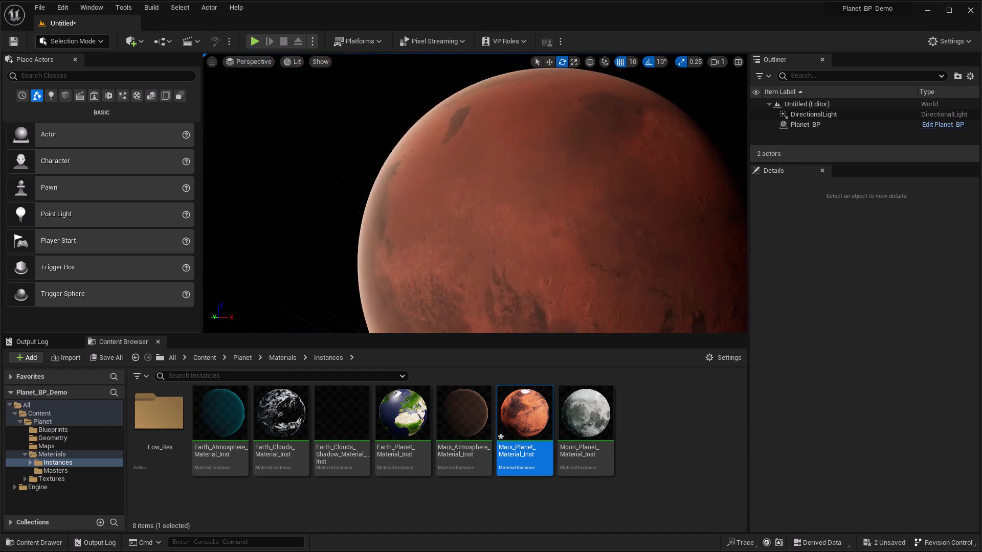
scroll(520, 243, "up", 8)
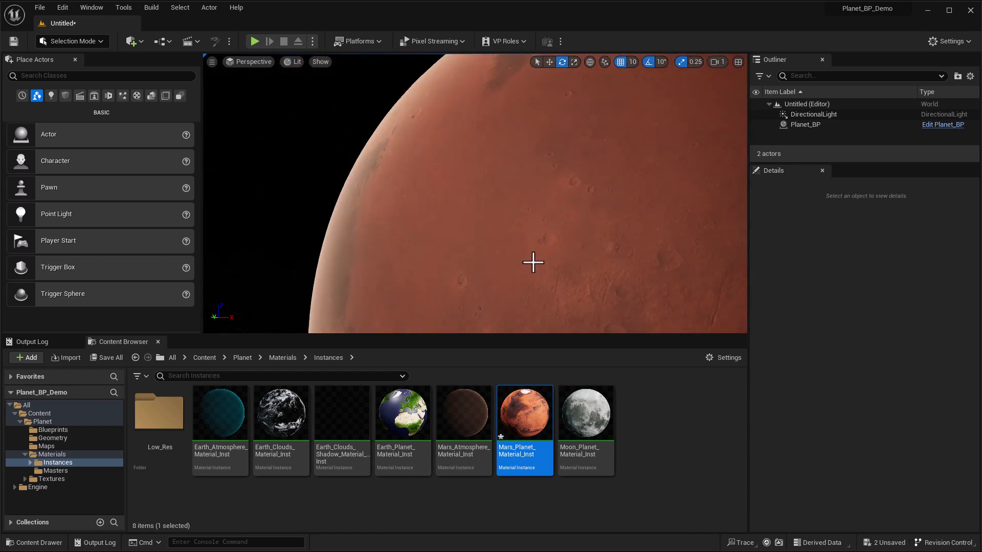
scroll(532, 262, "down", 2)
scroll(568, 291, "up", 4)
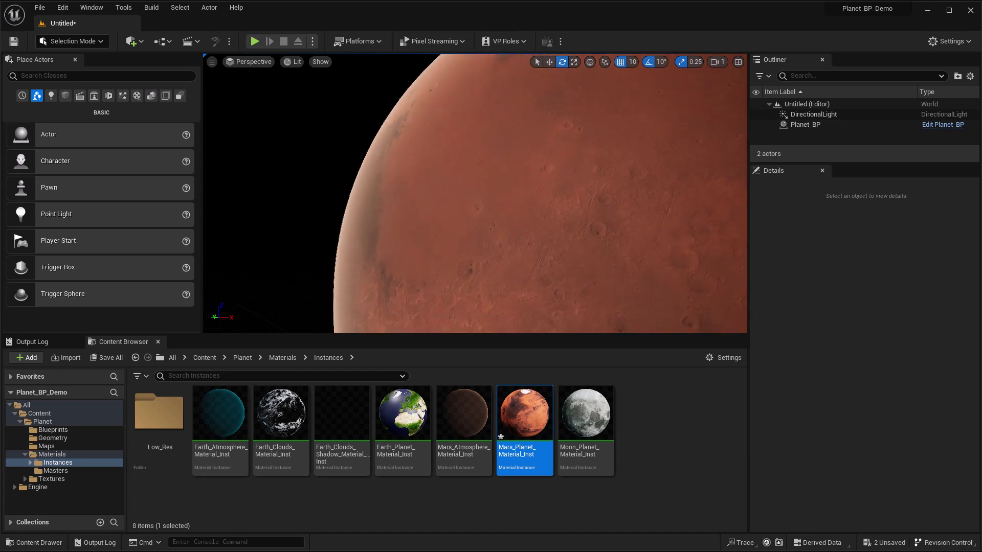
scroll(475, 194, "up", 2)
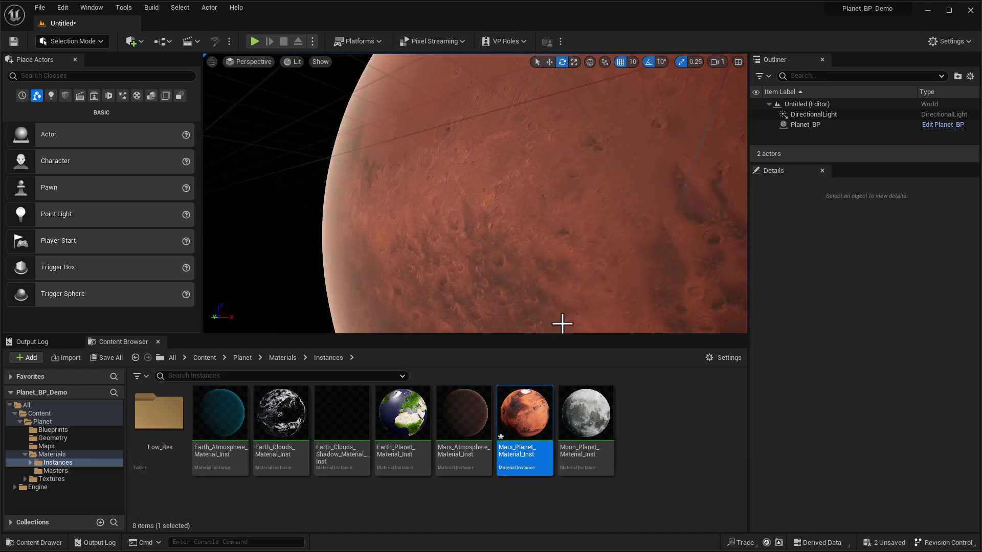
- Turn off visibility for the Atmosphere component of Planet_BP
left_click(806, 124)
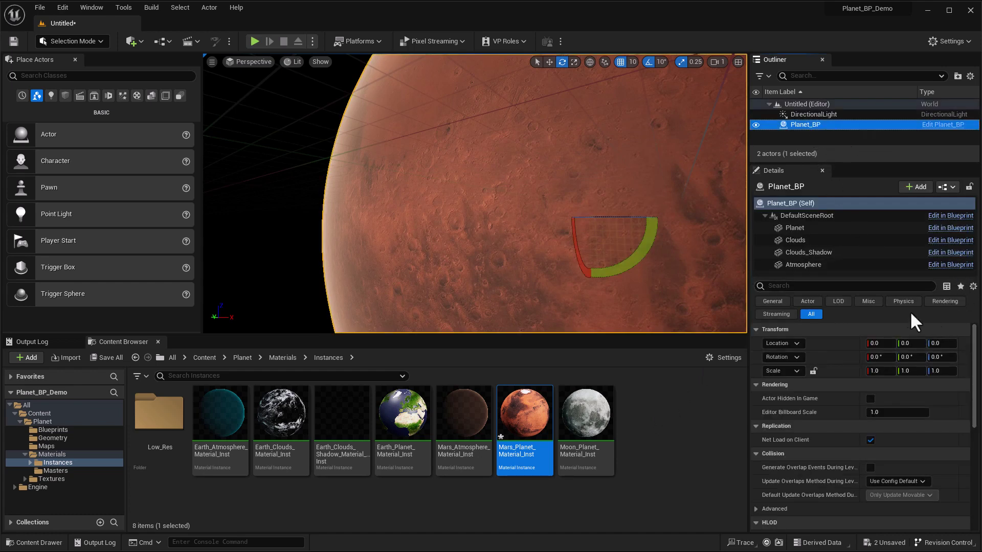
left_click(800, 264)
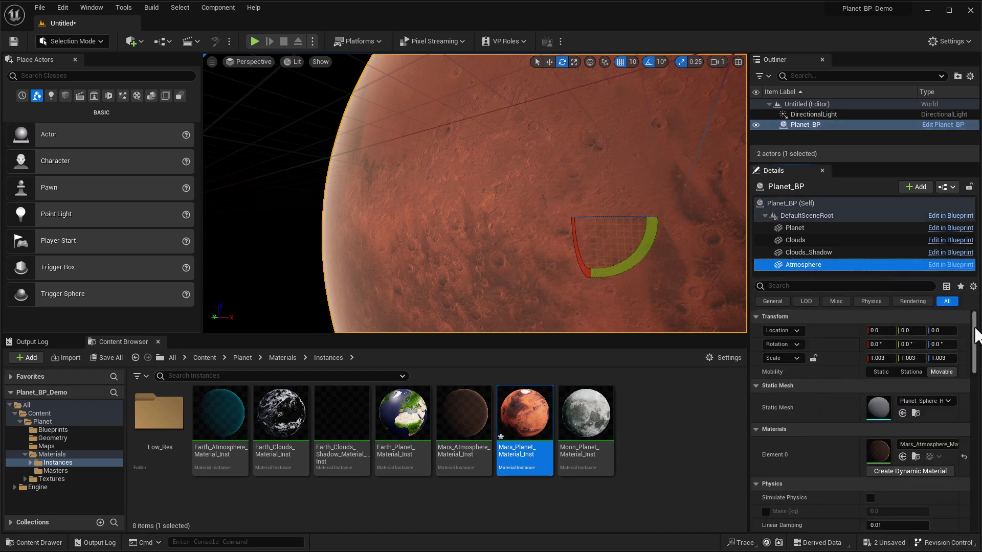
left_click_drag(973, 328, 961, 423)
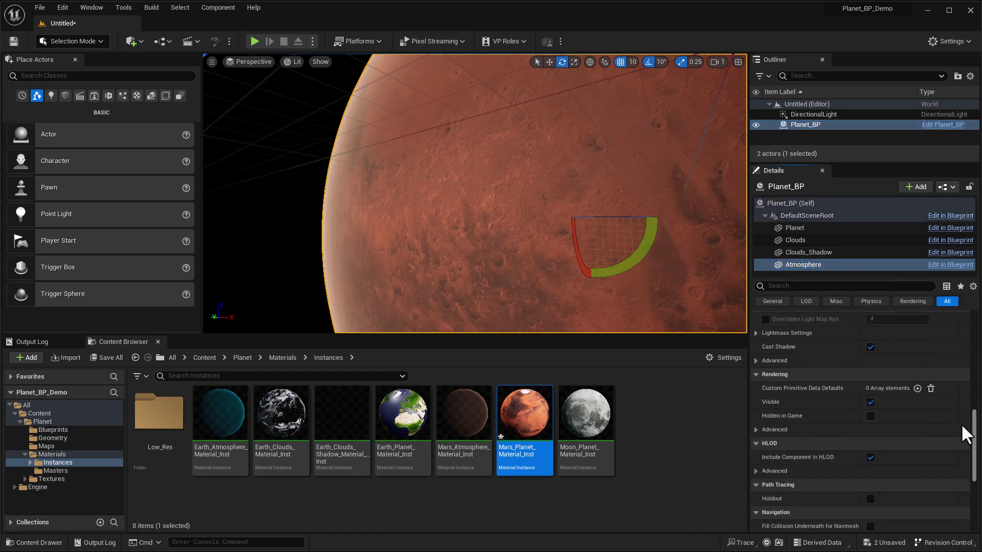
left_click(869, 402)
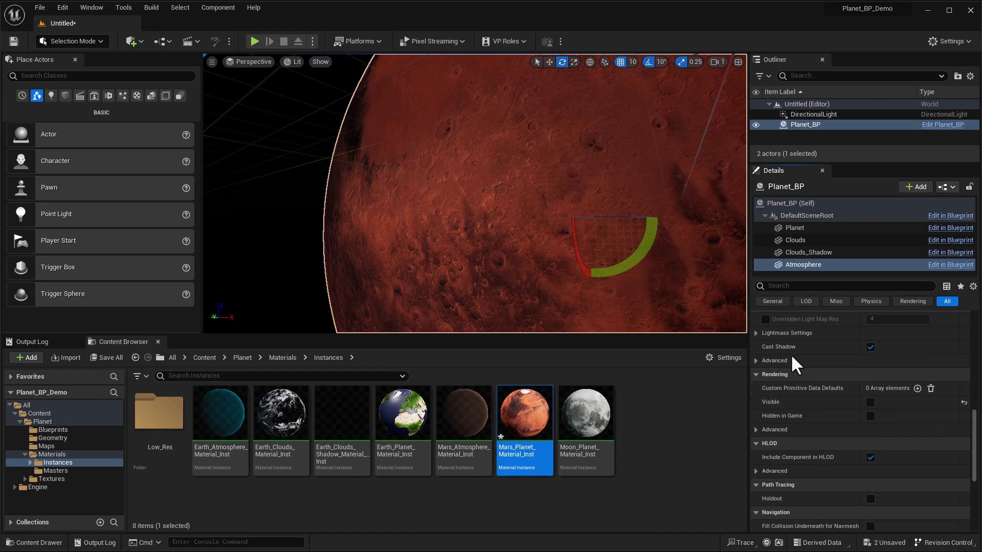
- Assign Moon_Planet_Material_Inst to the Element 0 material of the Planet component and clear the selection
left_click(581, 413)
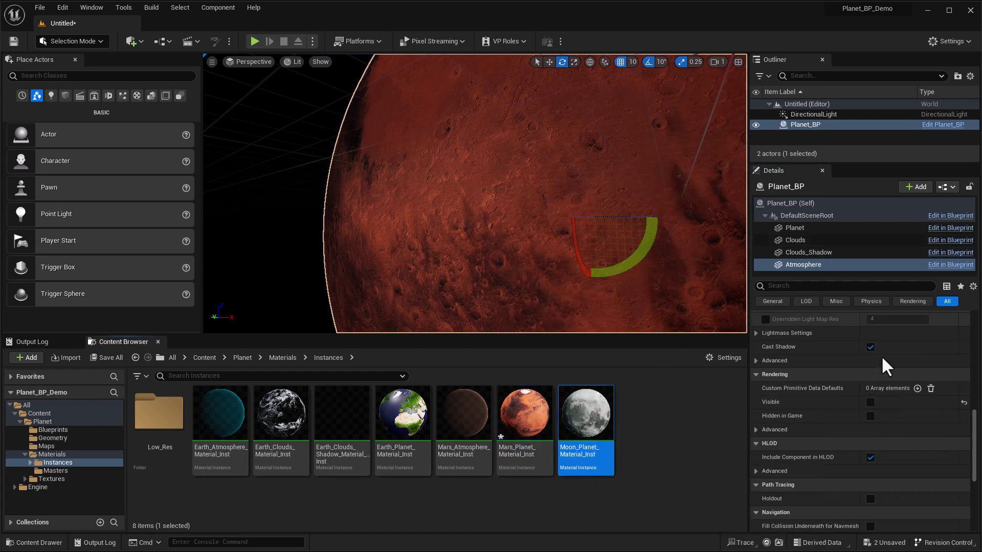
left_click_drag(971, 448, 971, 343)
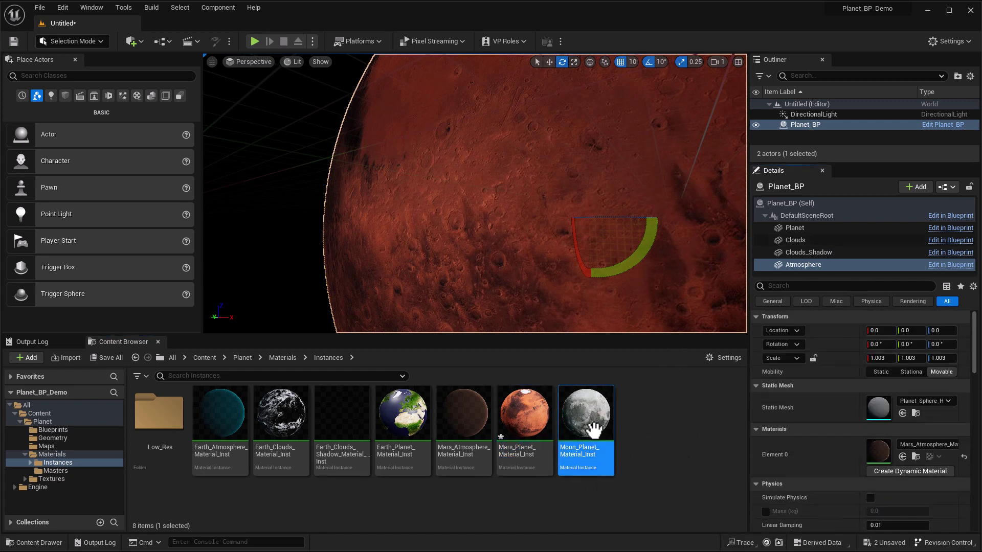
left_click(794, 228)
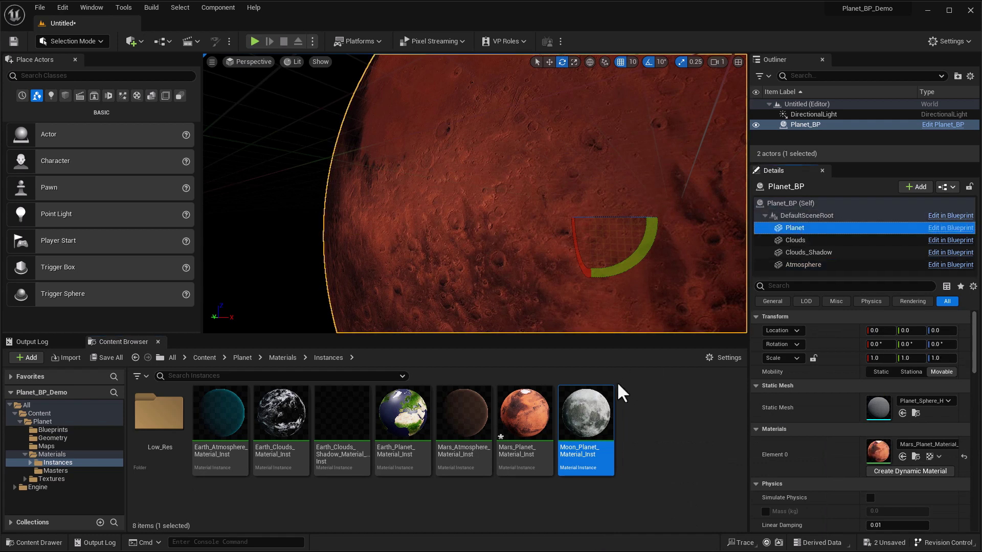
left_click_drag(592, 409, 876, 452)
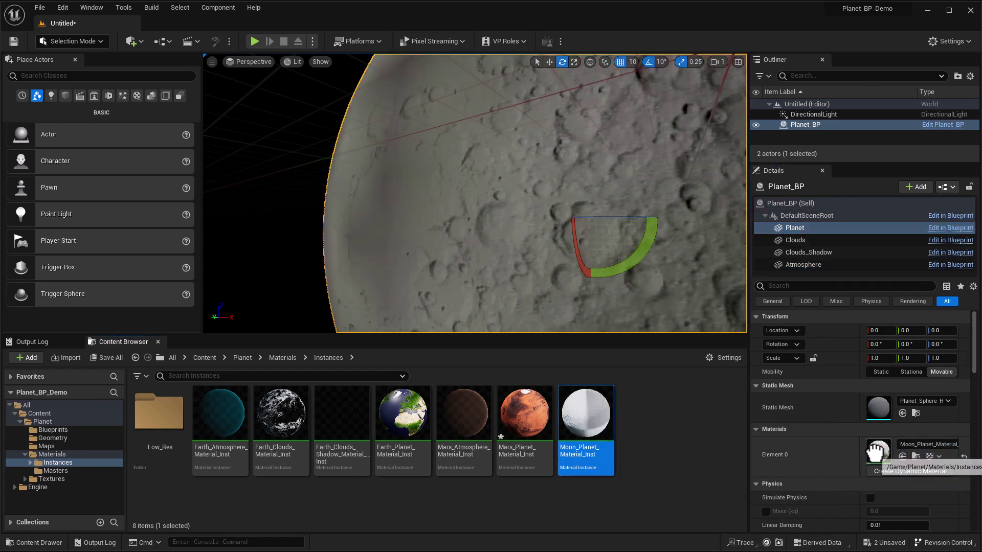
scroll(501, 246, "down", 3)
scroll(500, 257, "down", 5)
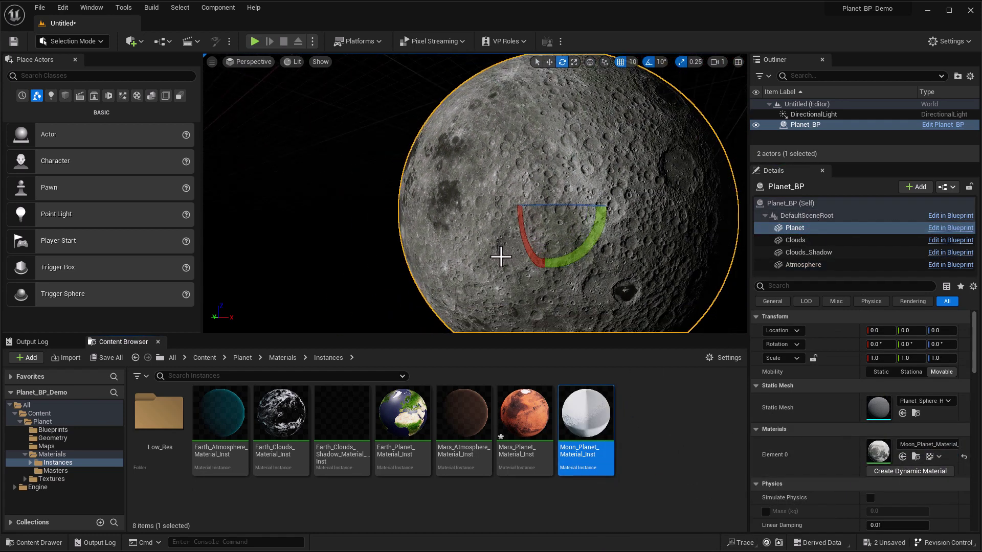
left_click(691, 294)
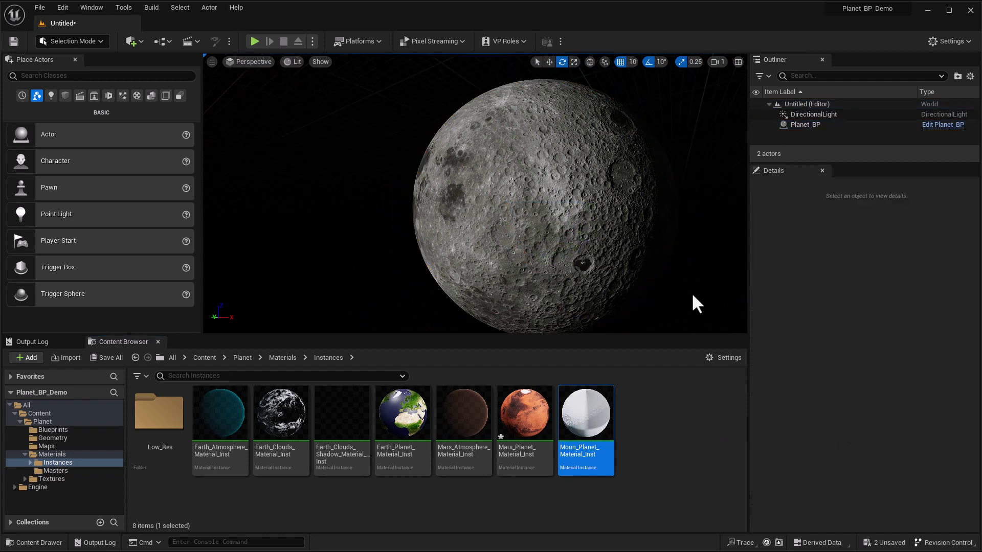
- Delete the Planet_BP actor from the level
left_click(792, 126)
left_click(659, 243)
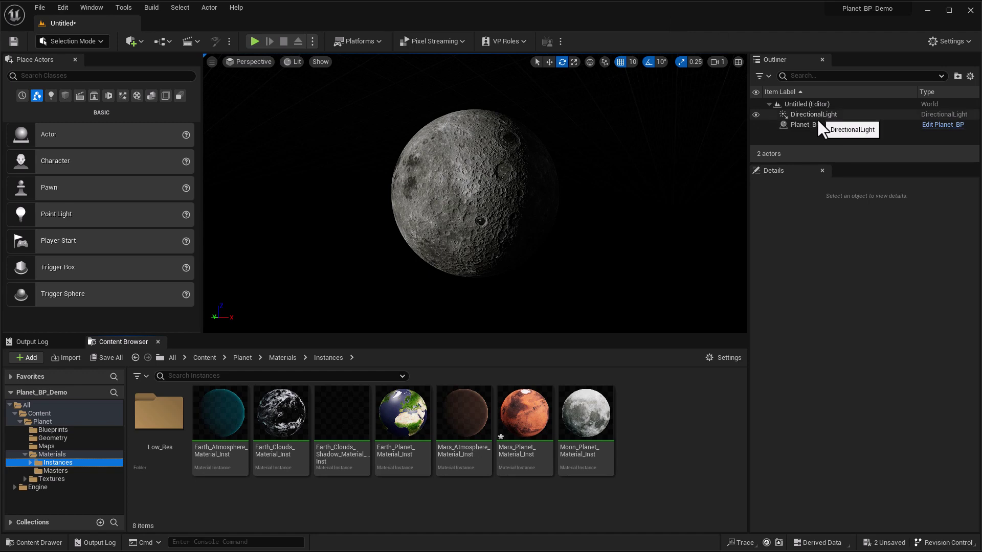
left_click(816, 123)
key("Delete")
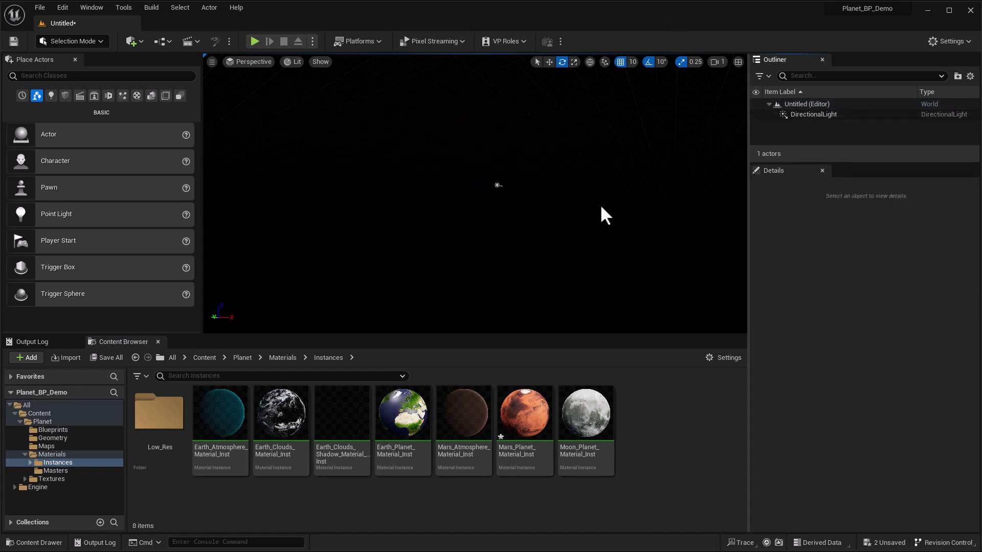
- Place a fresh Planet_BP from the Blueprints folder into the level and reset its location to the origin
left_click(61, 429)
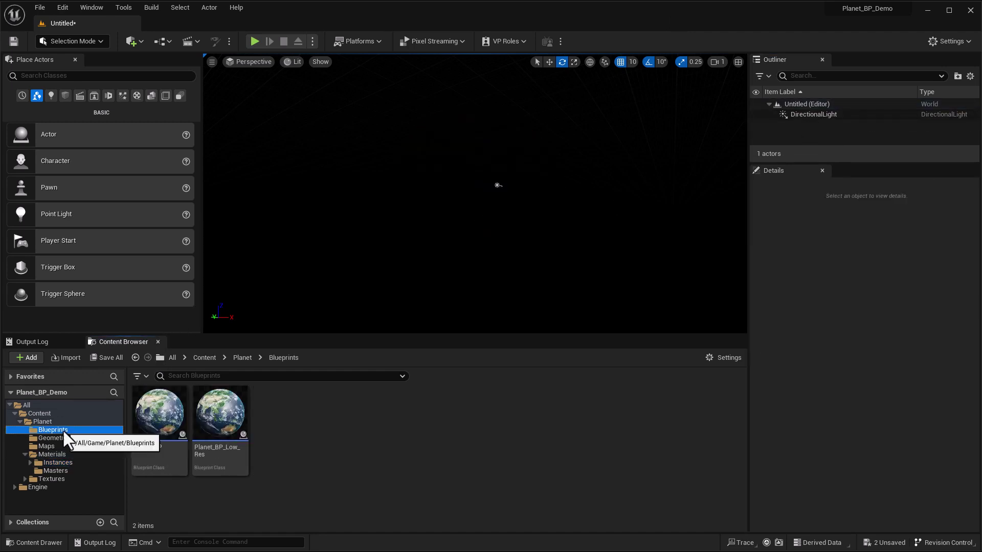
left_click_drag(156, 411, 396, 249)
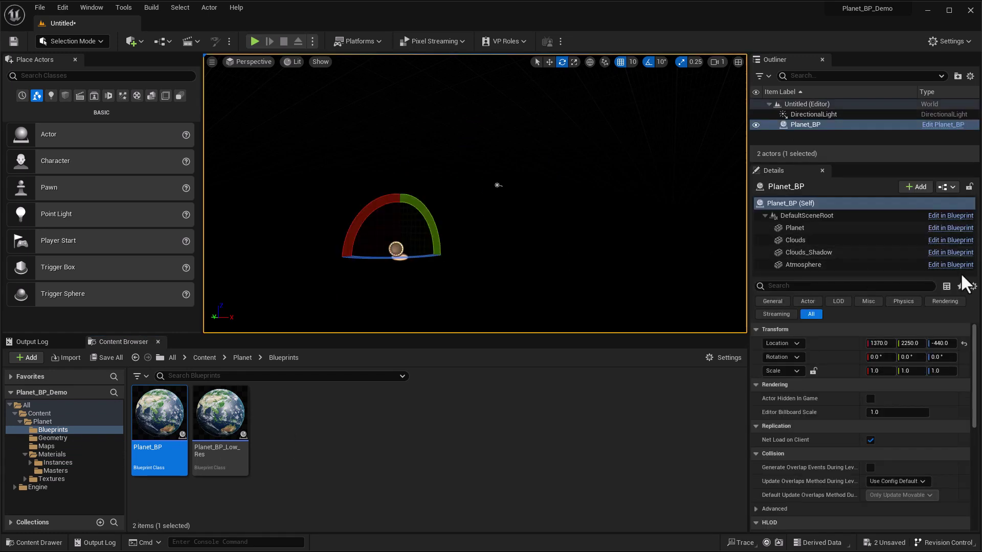
left_click(963, 343)
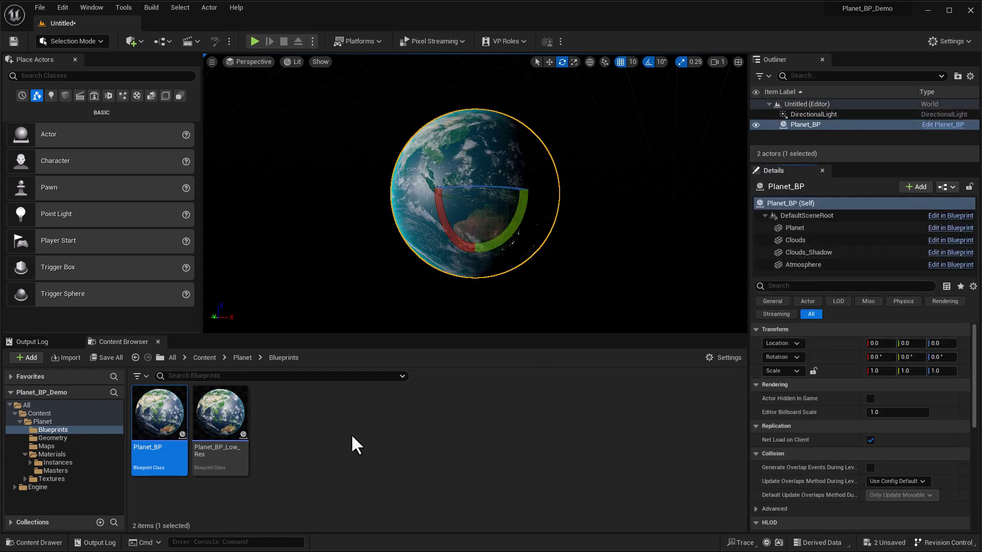
- Duplicate Earth_Planet_Material_Inst within the Materials/Instances folder
left_click(56, 454)
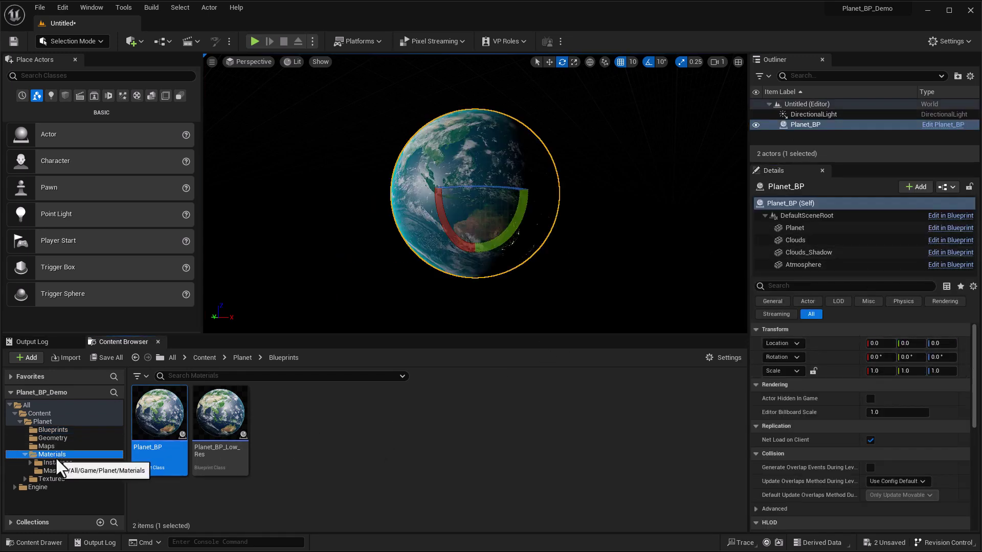
left_click(57, 461)
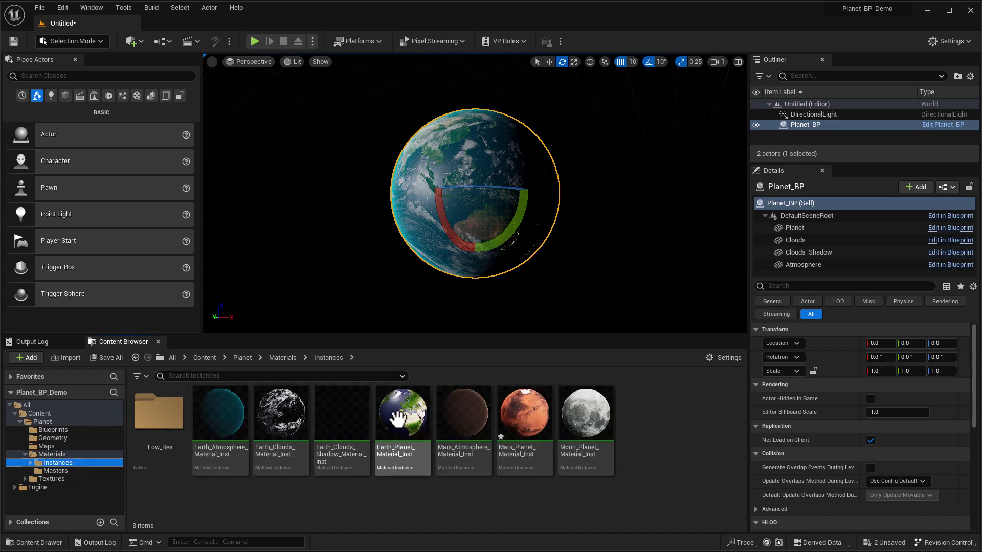
mouse_move(403, 415)
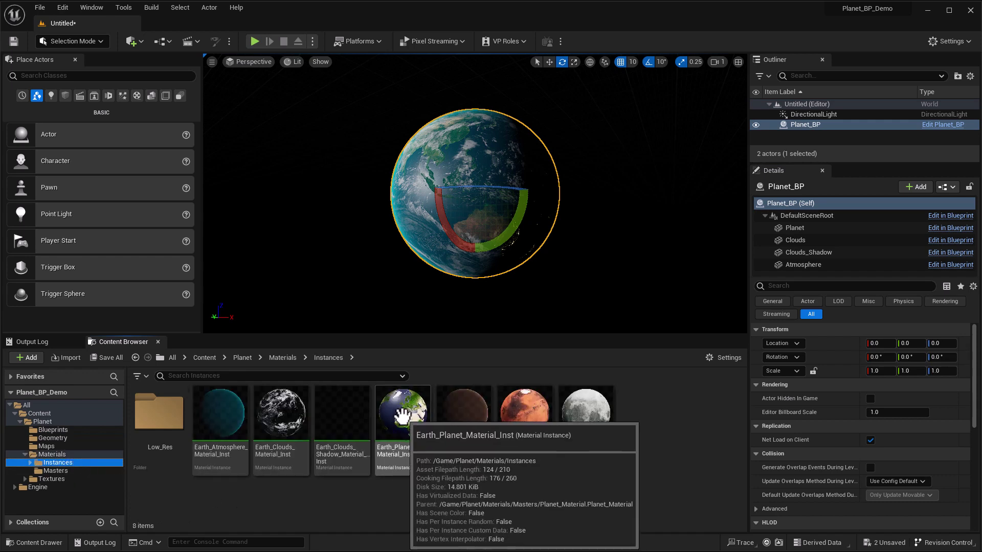
left_click_drag(403, 417, 661, 415)
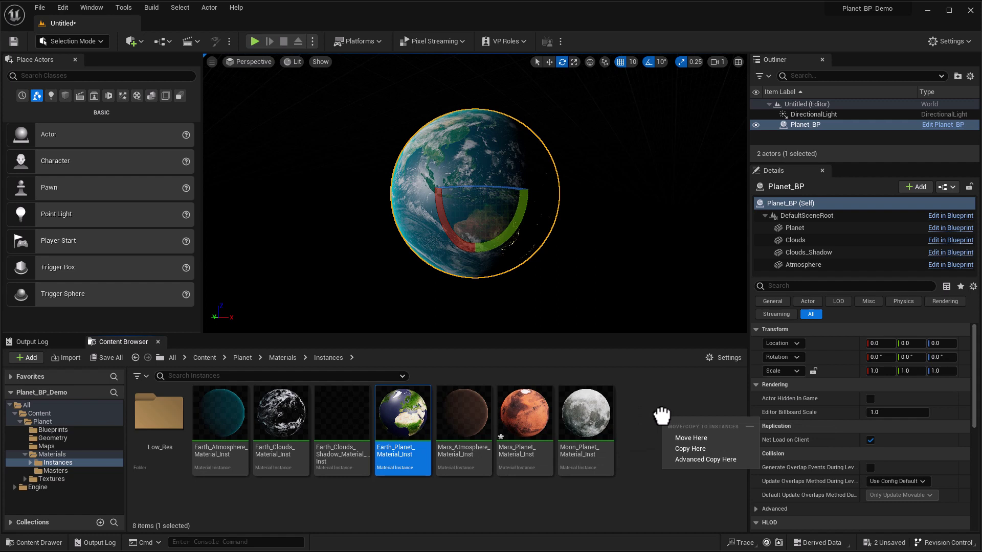
left_click(674, 446)
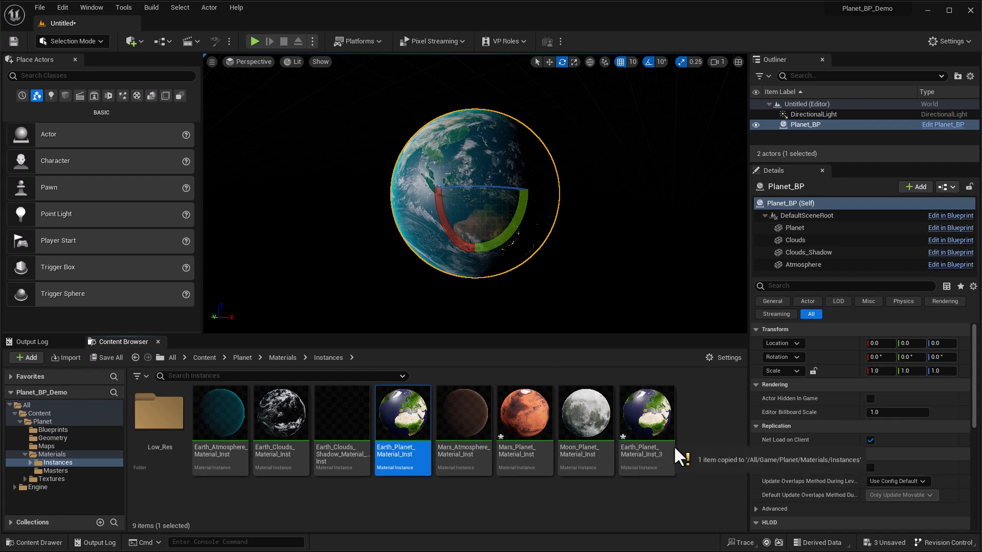
- Open the copied Earth planet material instance and reposition and shrink its editor window so the asset browser stays accessible
double_click(646, 415)
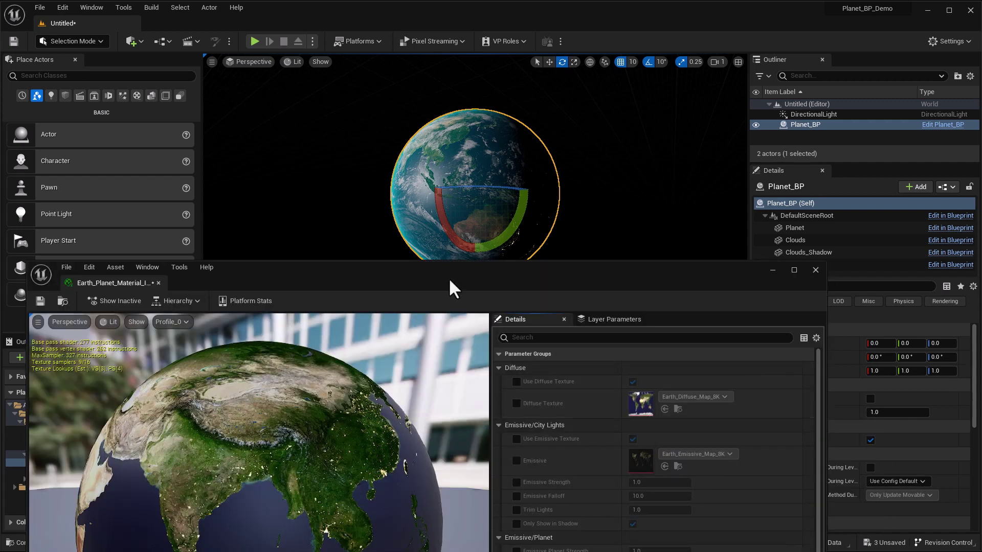
left_click_drag(449, 277, 528, 33)
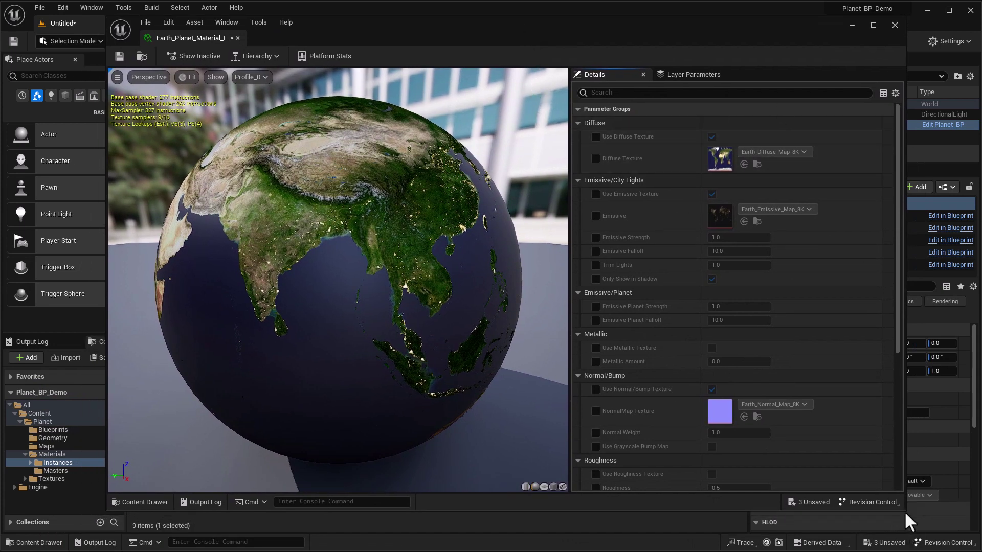
left_click_drag(900, 510, 859, 364)
- Override the copy's Diffuse Texture with Mars_Diffuse_Map_8K from the Textures/Mars folder
left_click(50, 479)
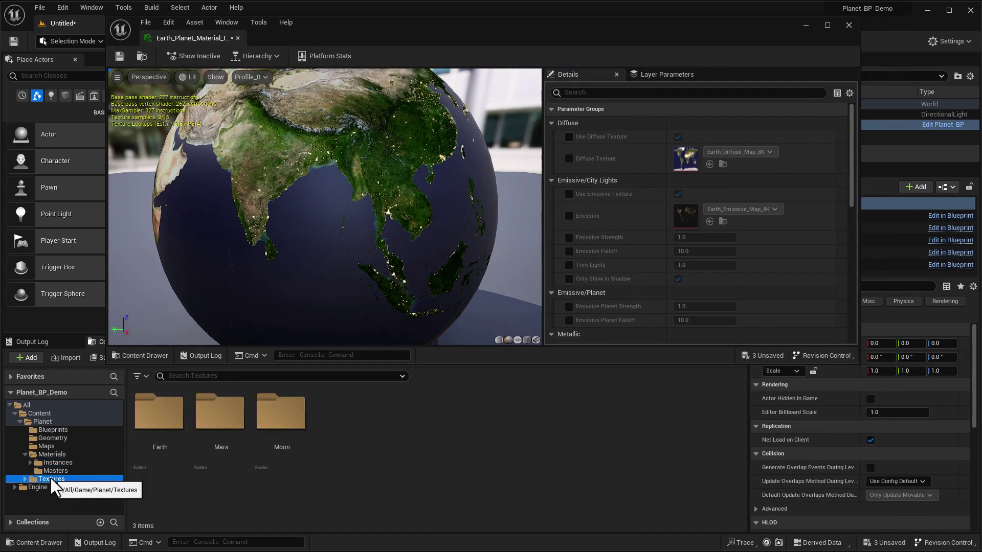
double_click(221, 412)
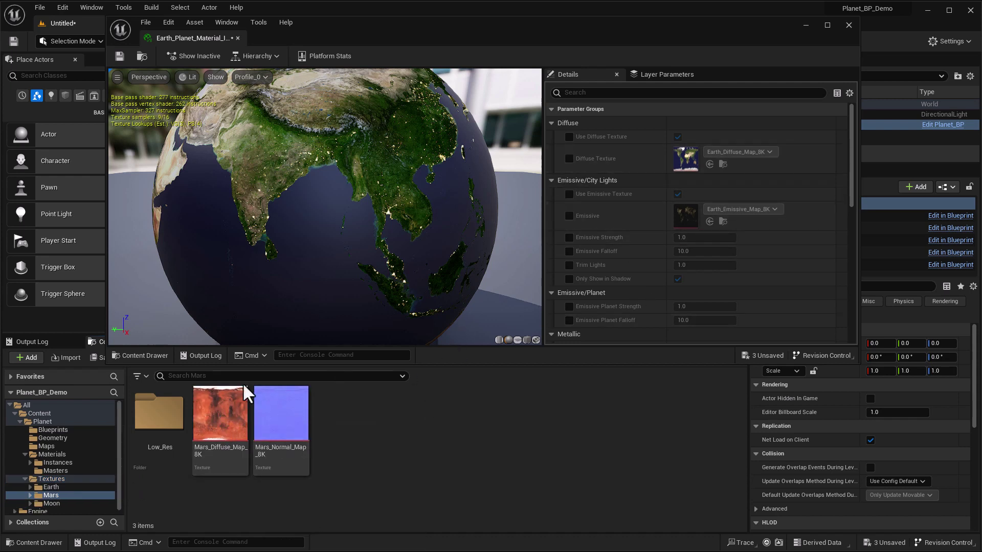
left_click(569, 158)
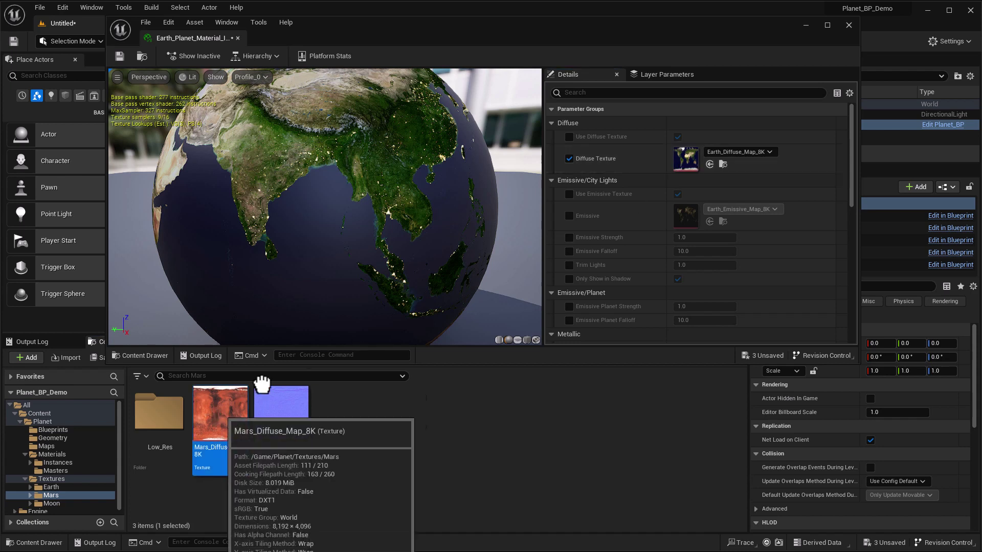
left_click_drag(220, 412, 683, 156)
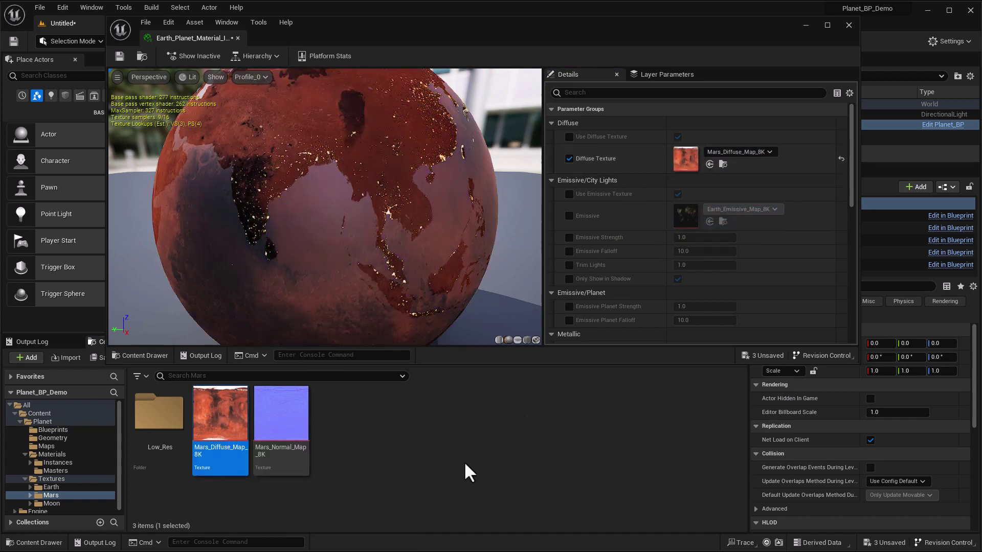
- Override Use Emissive Texture in the Emissive/City Lights group and turn it off
scroll(639, 263, "down", 1)
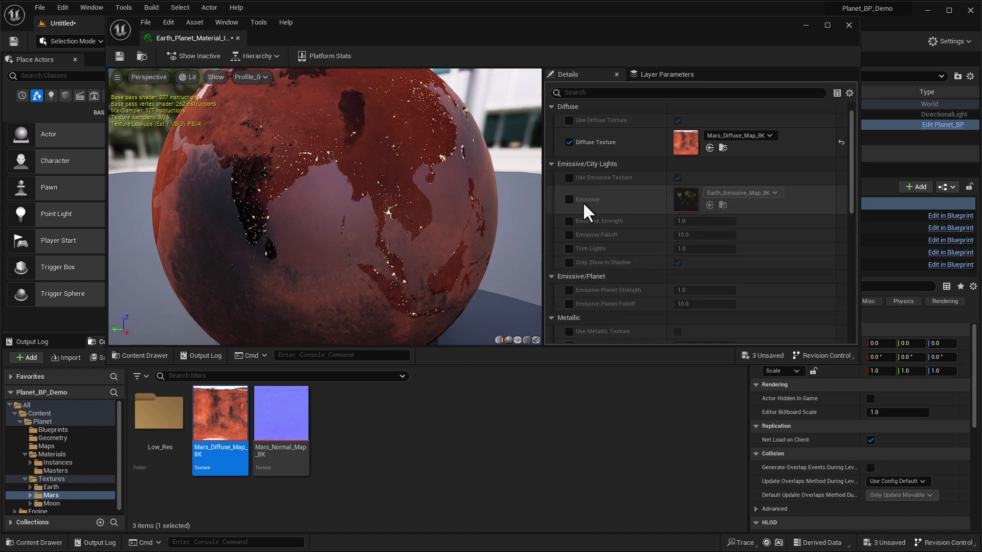
left_click(569, 177)
left_click(676, 177)
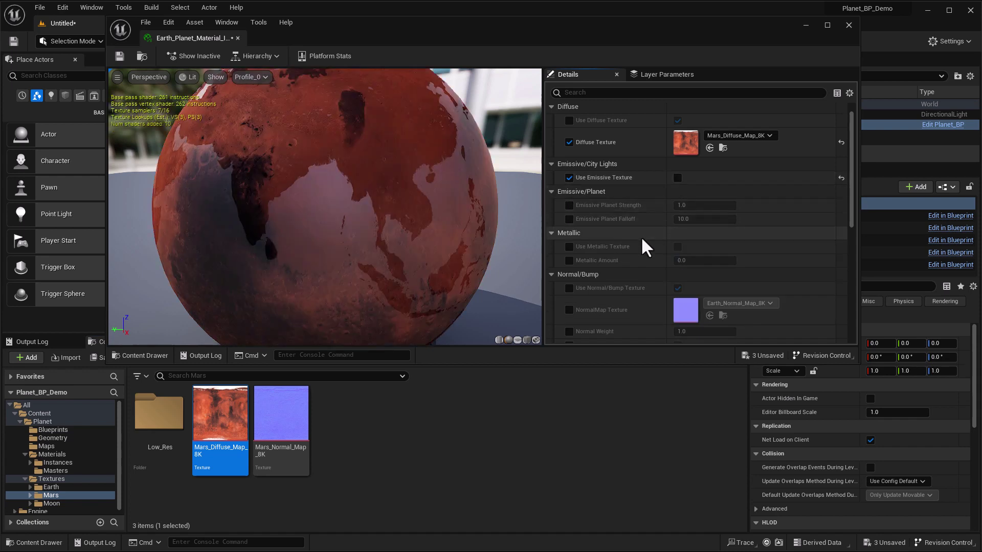
- Override the NormalMap Texture with Mars_Normal_Map_8K
scroll(646, 248, "down", 1)
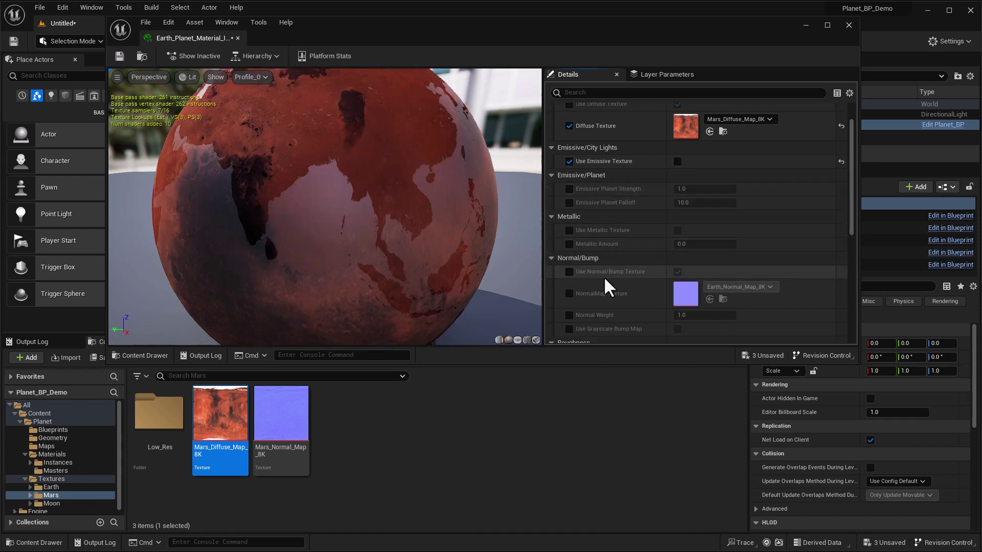
left_click(569, 293)
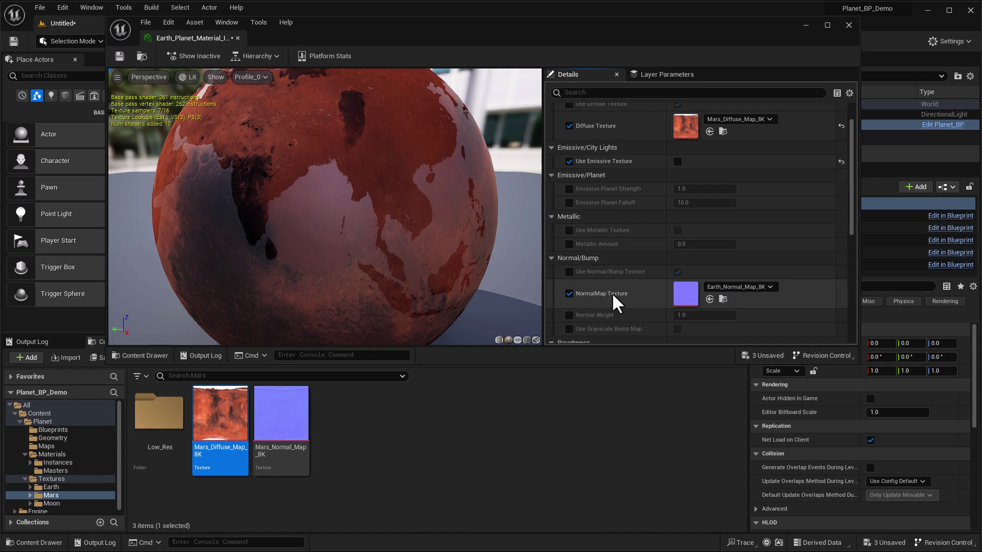
left_click_drag(281, 424, 684, 292)
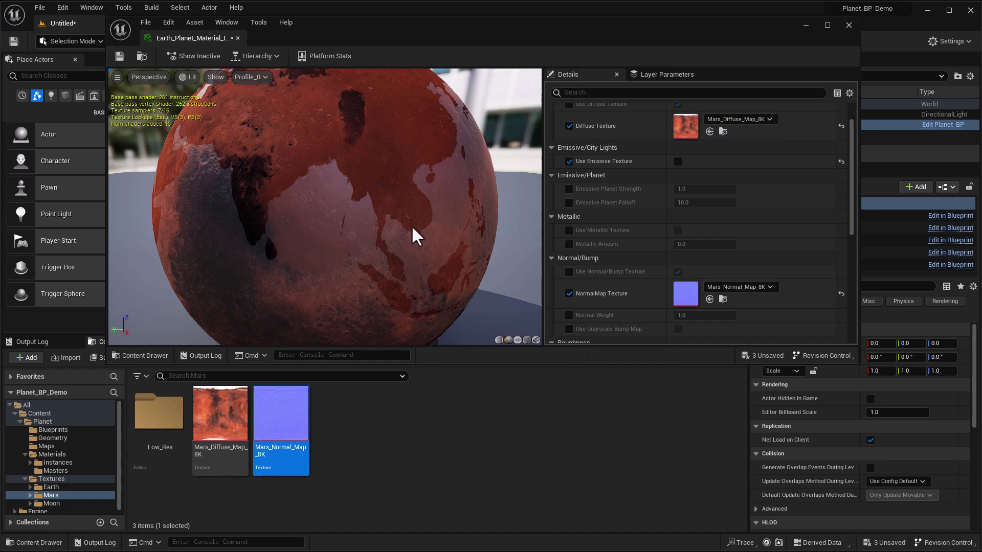
- Override Use Specular Texture in the Specular group and turn it off
scroll(598, 245, "down", 3)
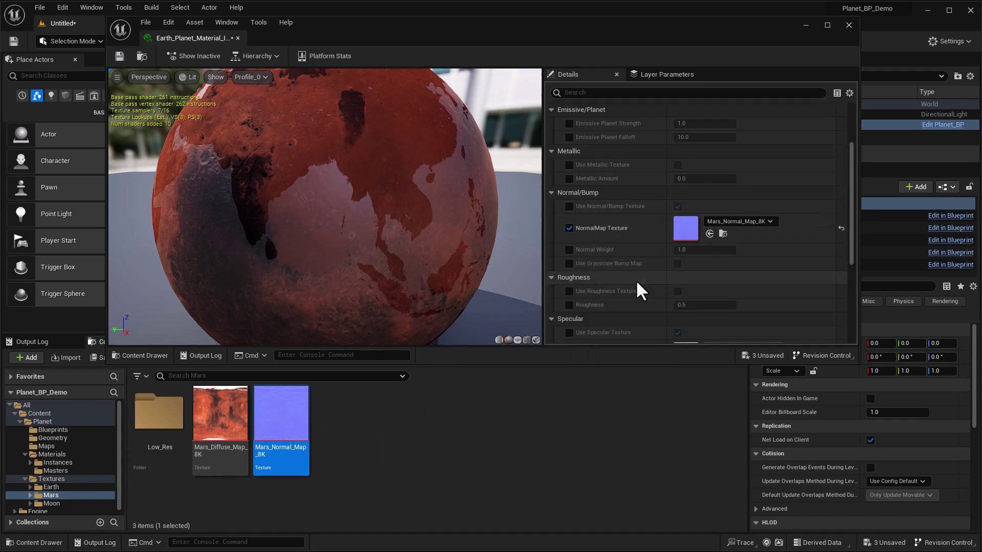
scroll(636, 280, "down", 3)
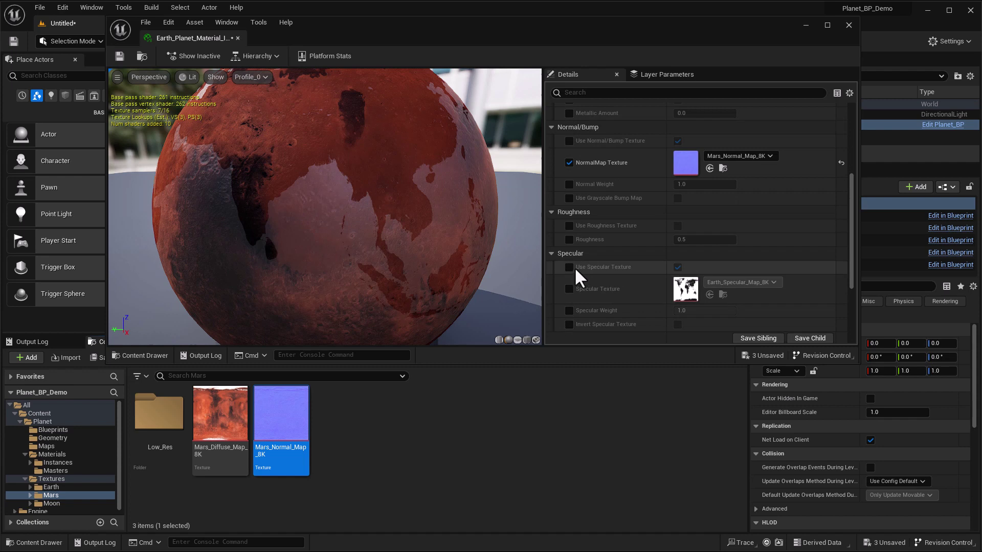
left_click(575, 267)
left_click(676, 267)
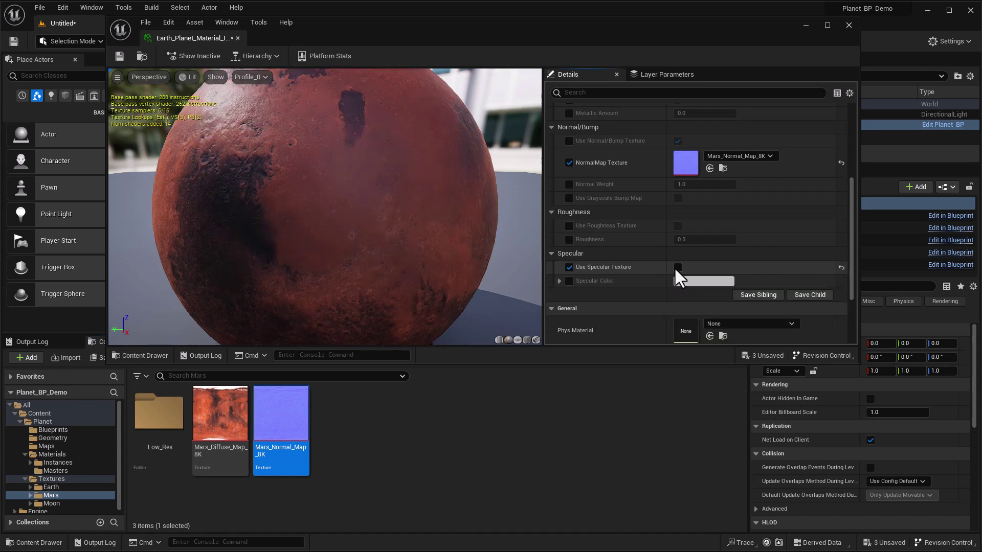
- Override the Specular Color and set it to black (R, G and B 0.0)
scroll(679, 264, "down", 1)
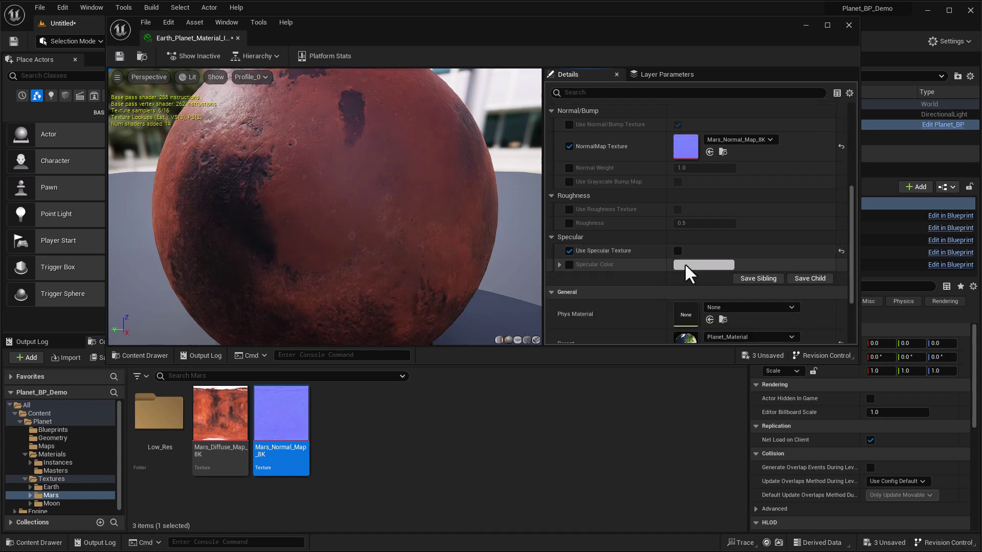
left_click(607, 265)
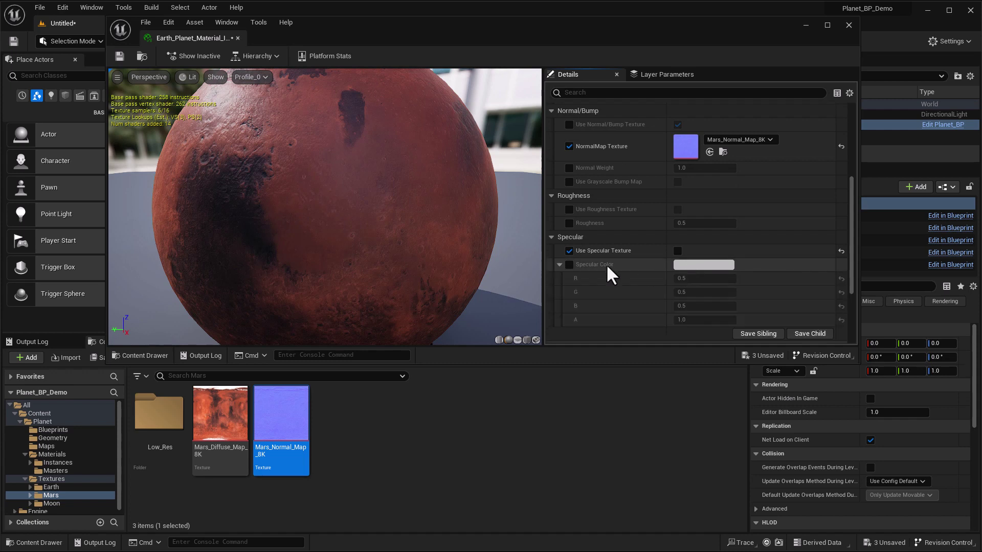
left_click(571, 264)
left_click(687, 266)
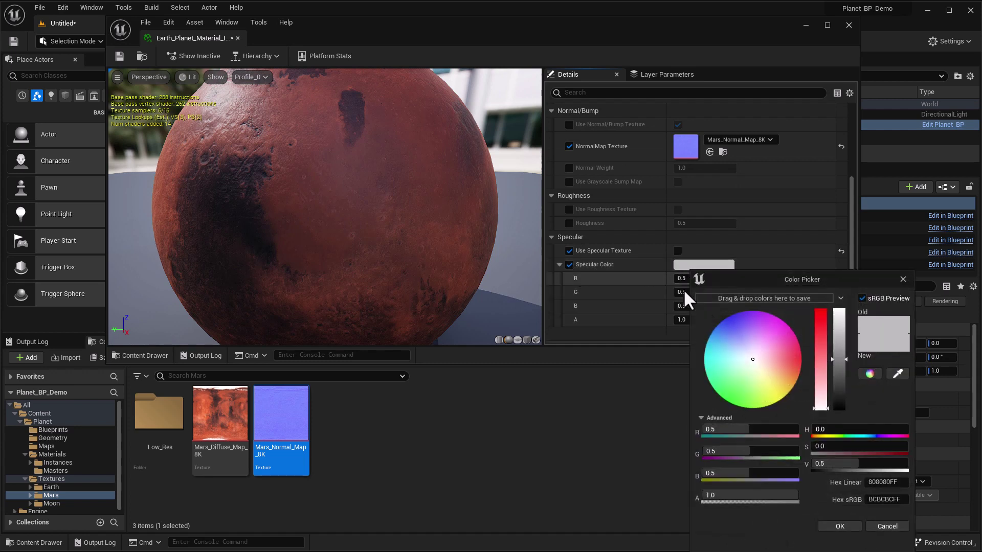
left_click_drag(842, 367, 839, 412)
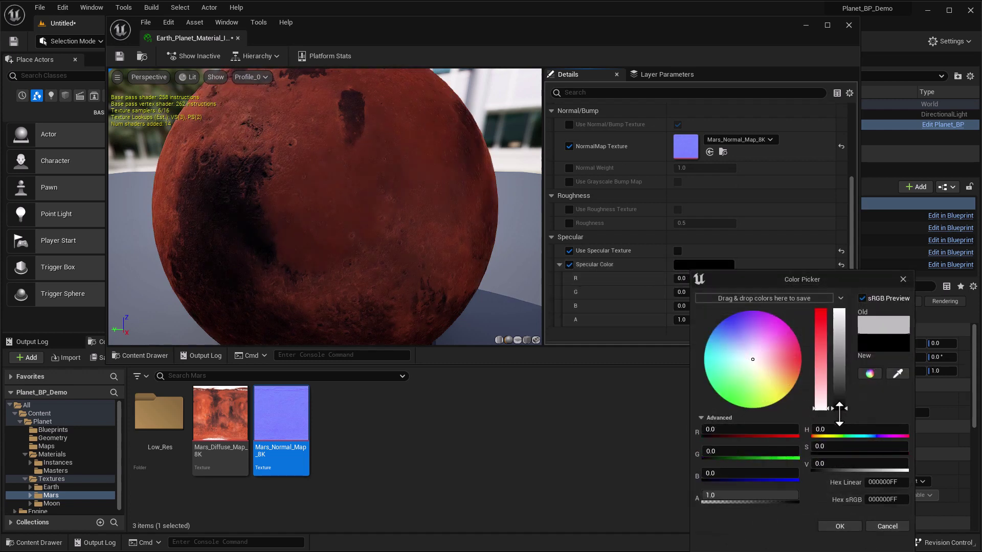
left_click(901, 278)
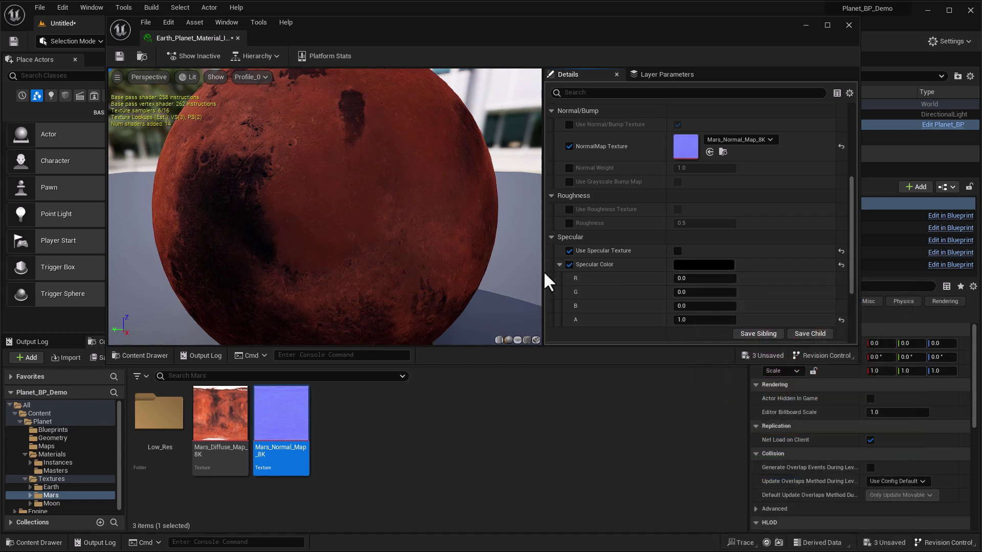
left_click(559, 264)
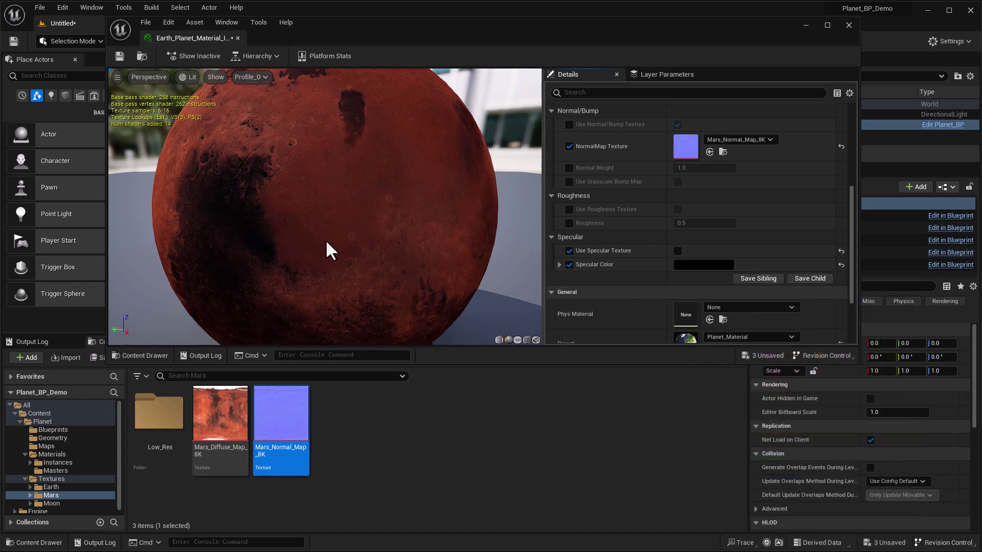
- Check the planet preview from another side, save the material instance and minimise its editor window
left_click_drag(325, 247, 465, 234)
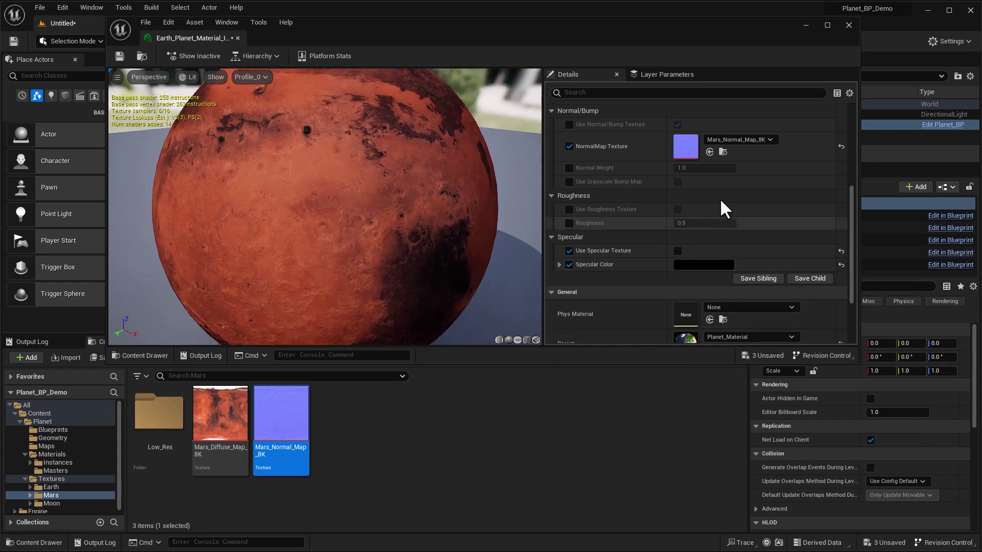
scroll(735, 258, "down", 3)
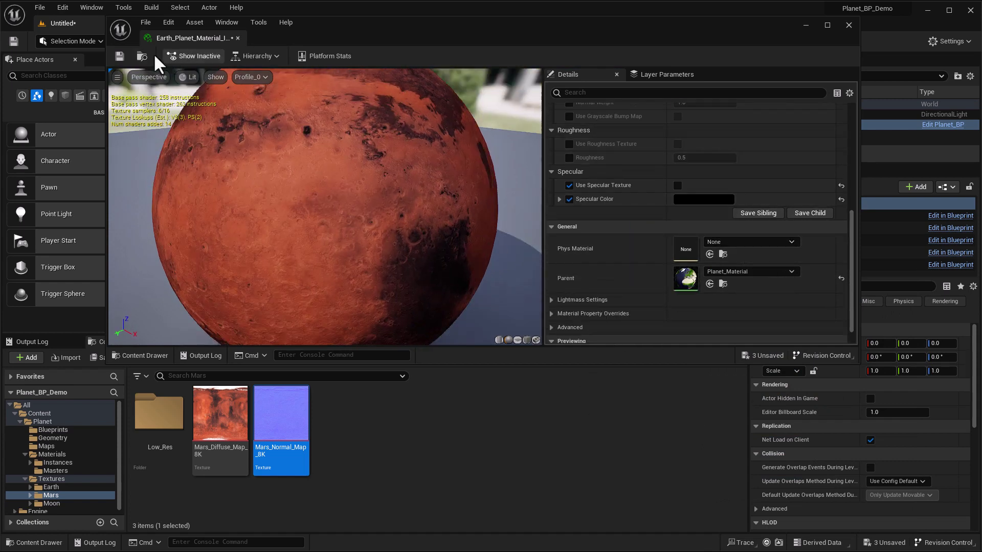
left_click(805, 24)
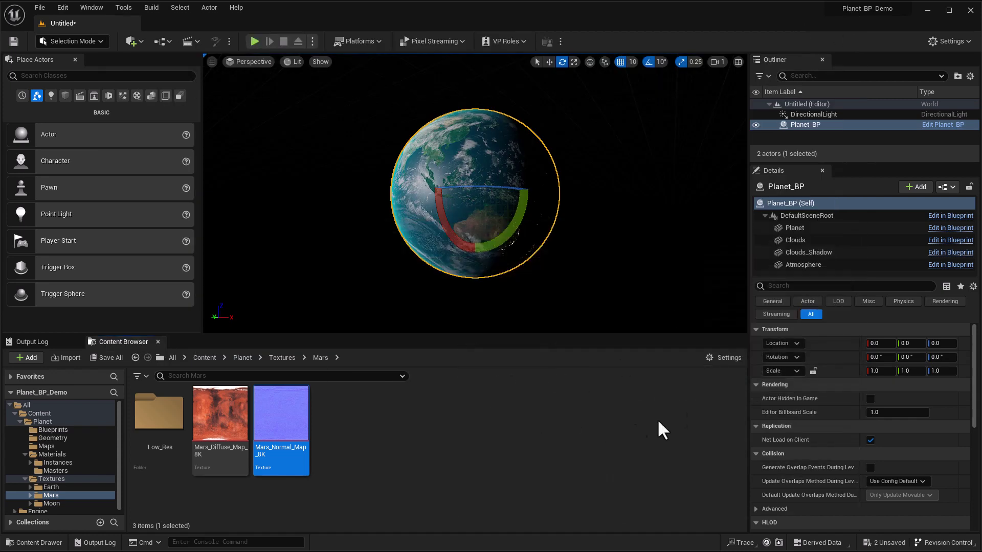
- Assign the edited copy Earth_Planet_Material_Inst_3 to the Element 0 material of the Planet component
left_click(796, 229)
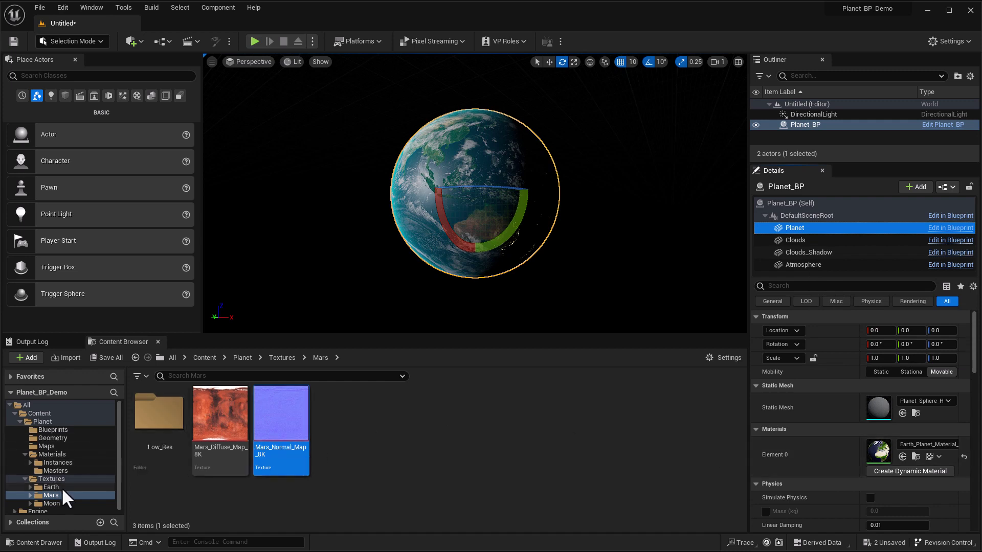
left_click(54, 461)
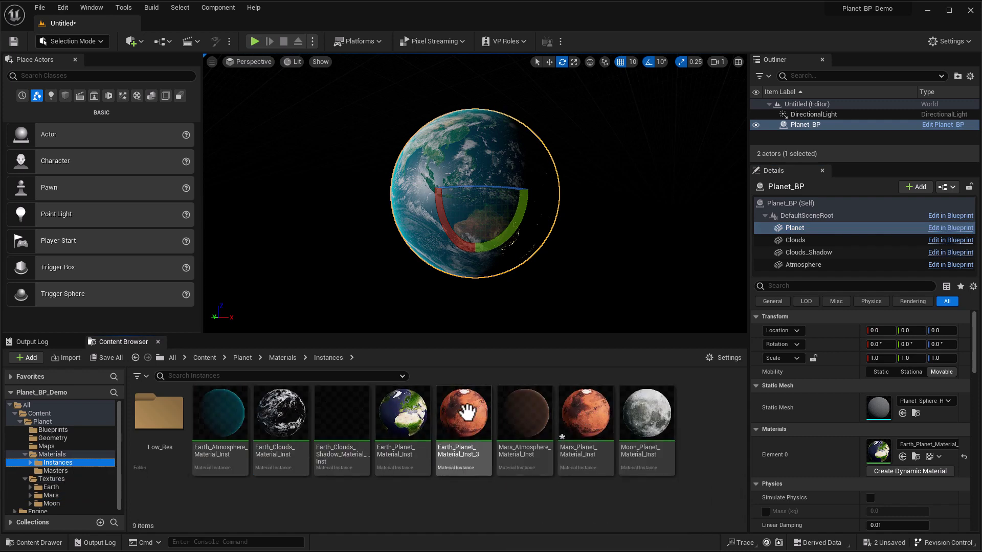
left_click_drag(467, 412, 876, 453)
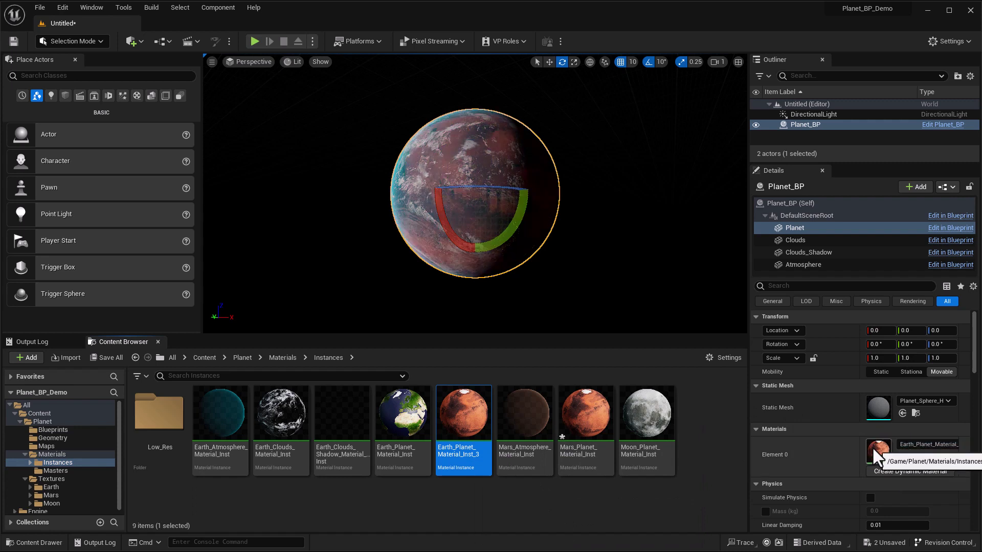
- Duplicate Earth_Atmosphere_Material_Inst within the Instances folder and open the copy for editing
left_click_drag(215, 423, 697, 417)
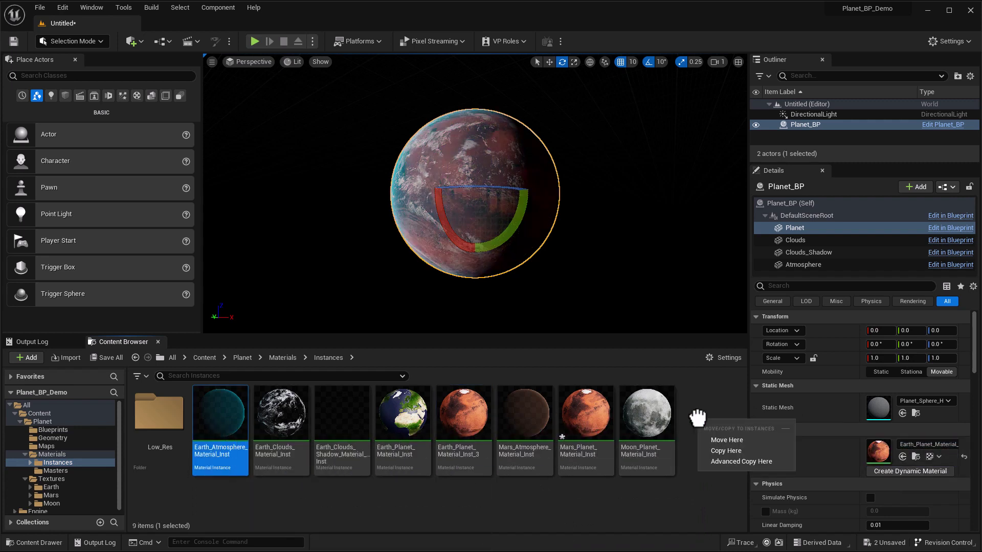
left_click(715, 448)
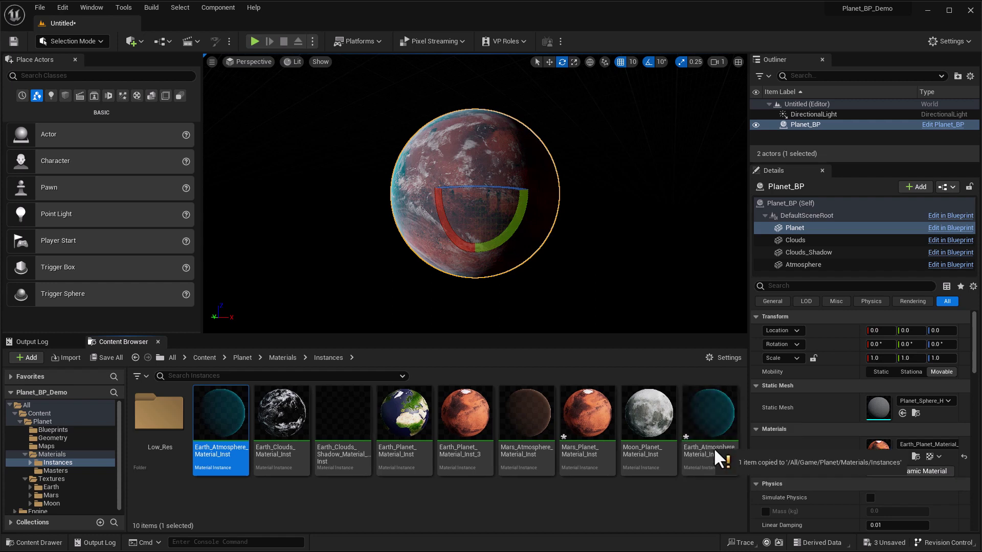
double_click(698, 412)
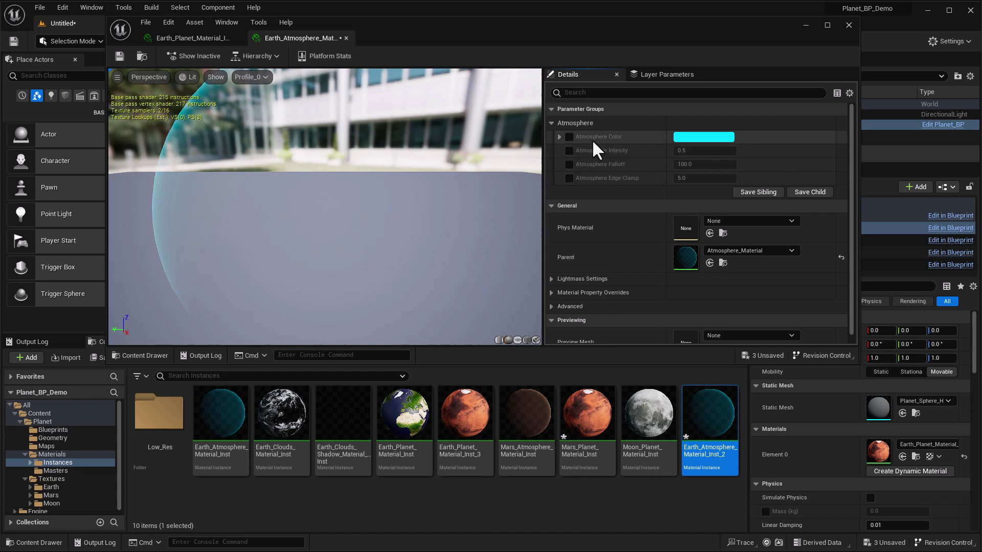
- Override the Atmosphere Color with a light salmon orange, about R 1.0, G 0.44 and B 0.23
left_click(569, 137)
left_click(698, 137)
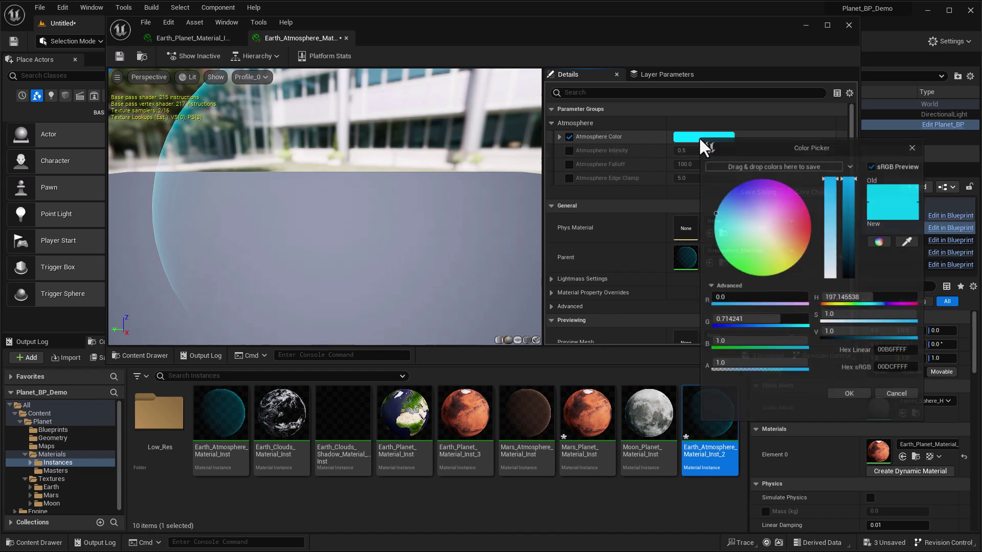
left_click_drag(790, 232, 799, 238)
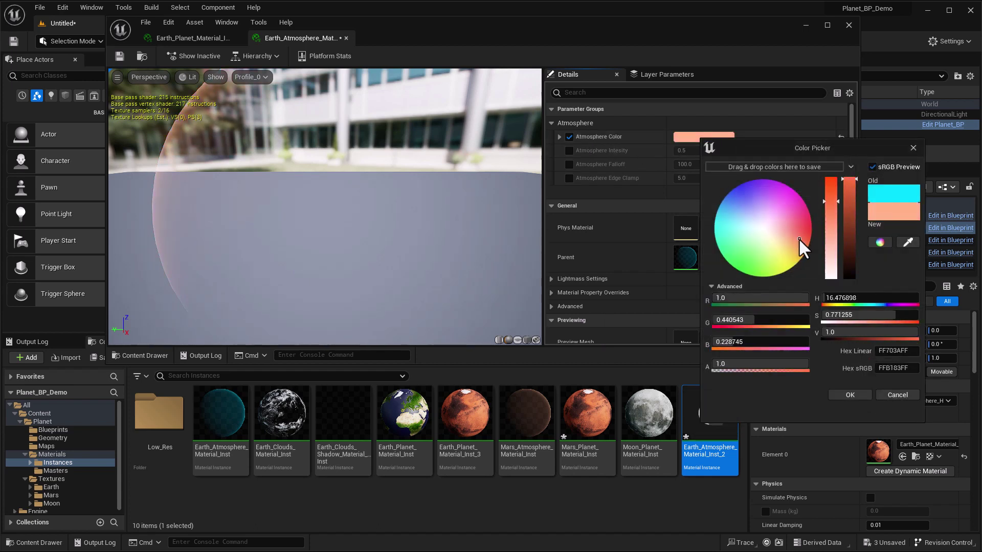
left_click(913, 148)
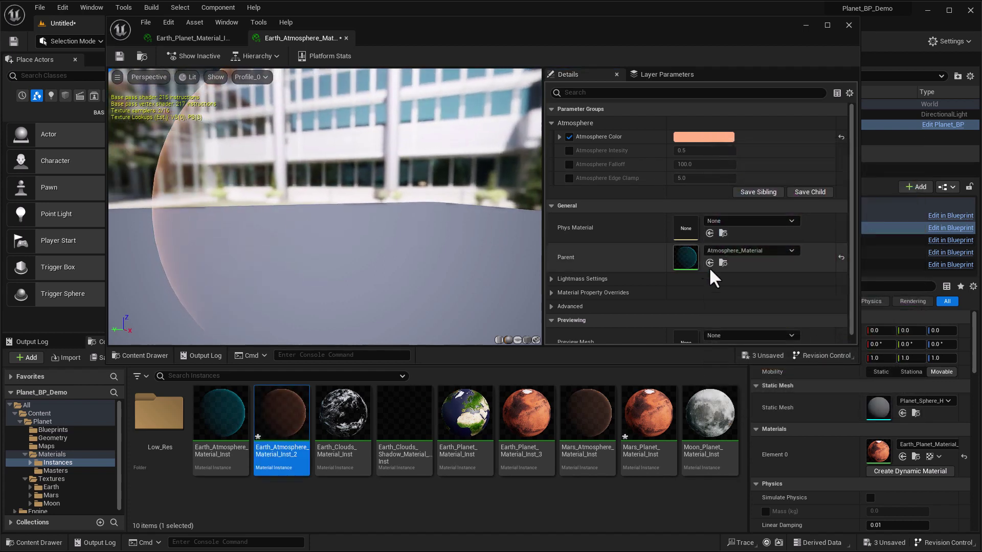
- Override the Atmosphere Intensity and set it to 1.0
left_click(570, 151)
left_click(697, 150)
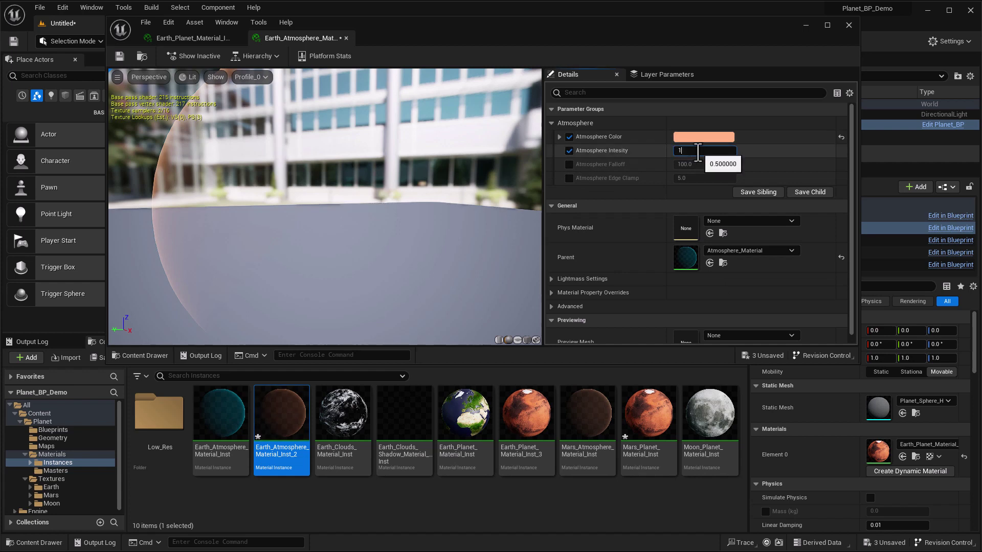
type("1")
key("Return")
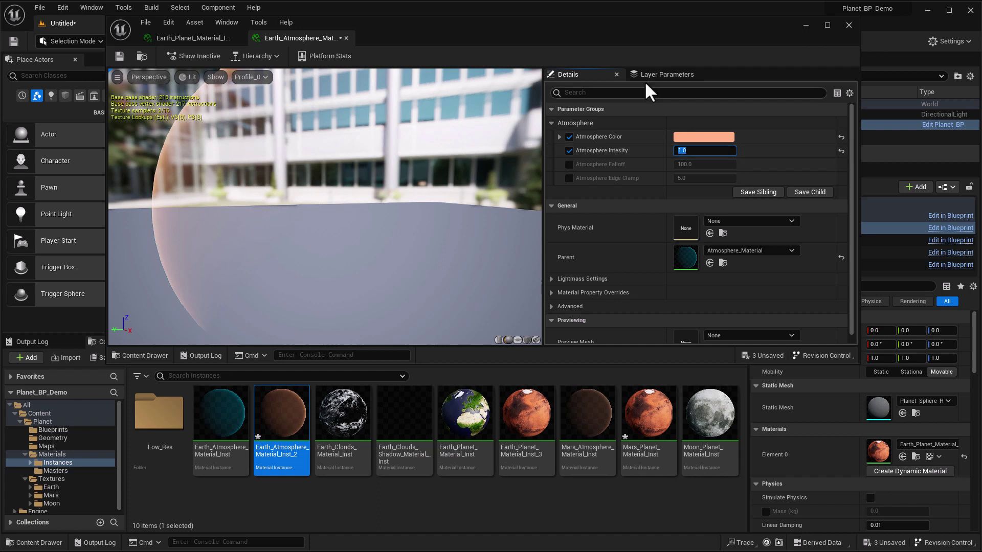
- Assign Earth_Atmosphere_Material_Inst_2 to the Element 0 material of the Atmosphere component and deselect the planet
left_click_drag(624, 28, 657, 210)
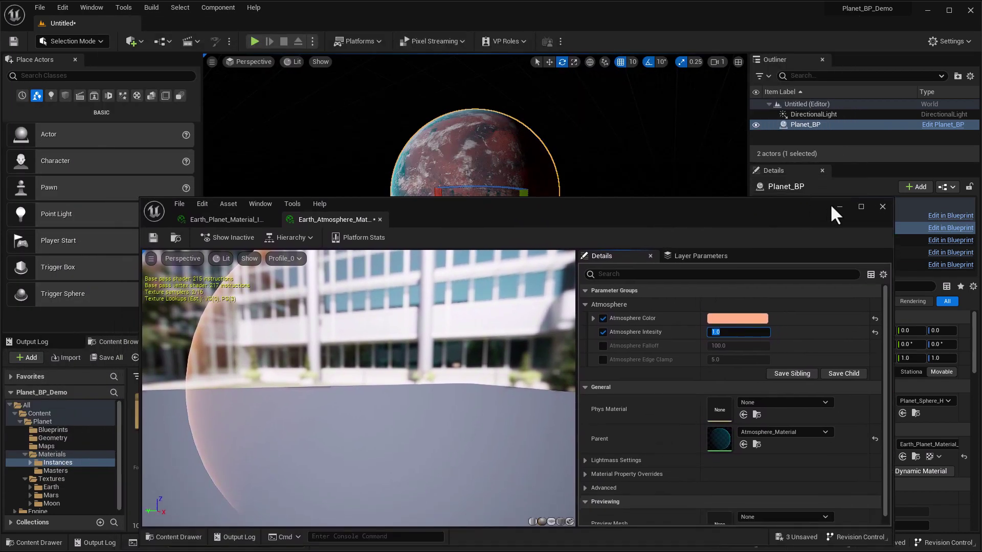
left_click(836, 205)
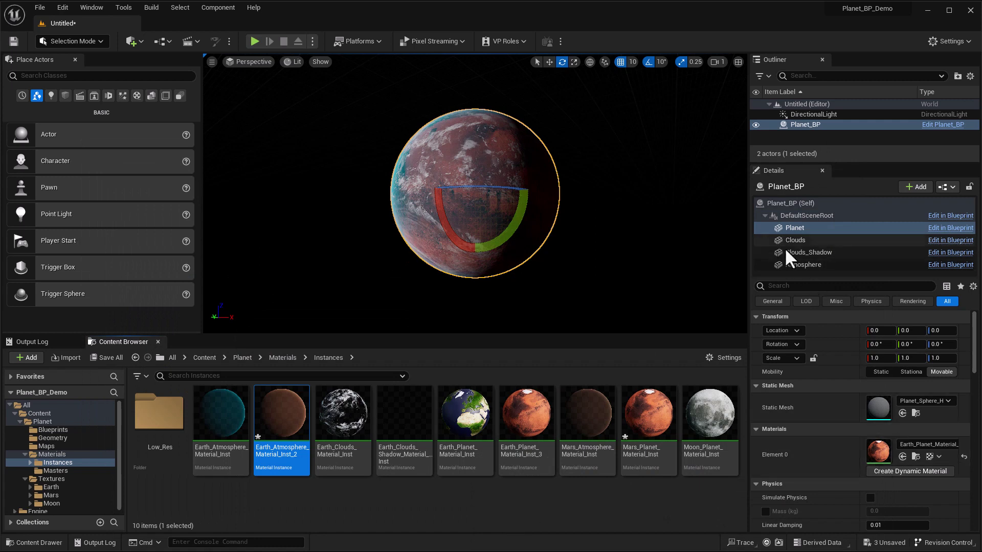
left_click(801, 265)
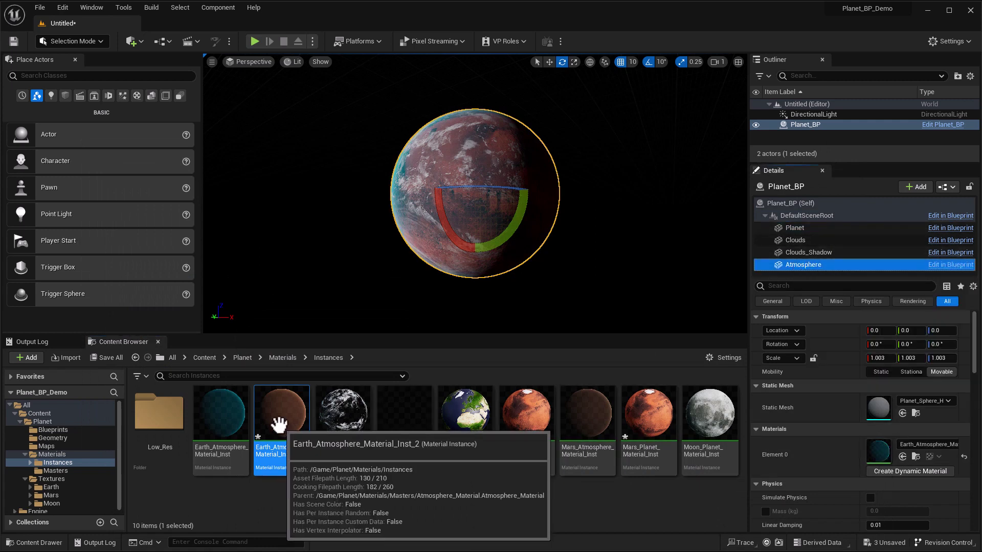
left_click_drag(278, 424, 879, 451)
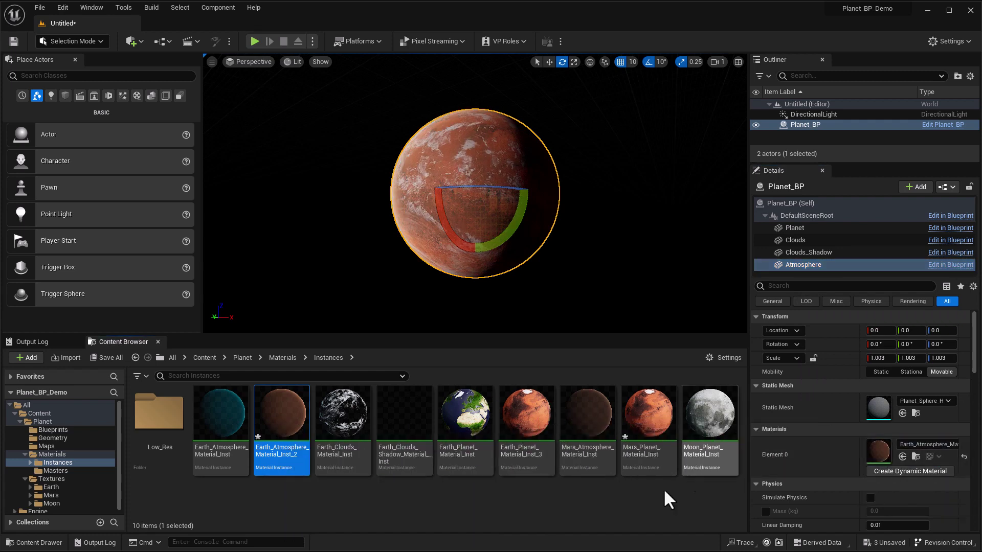
left_click(580, 496)
left_click(650, 262)
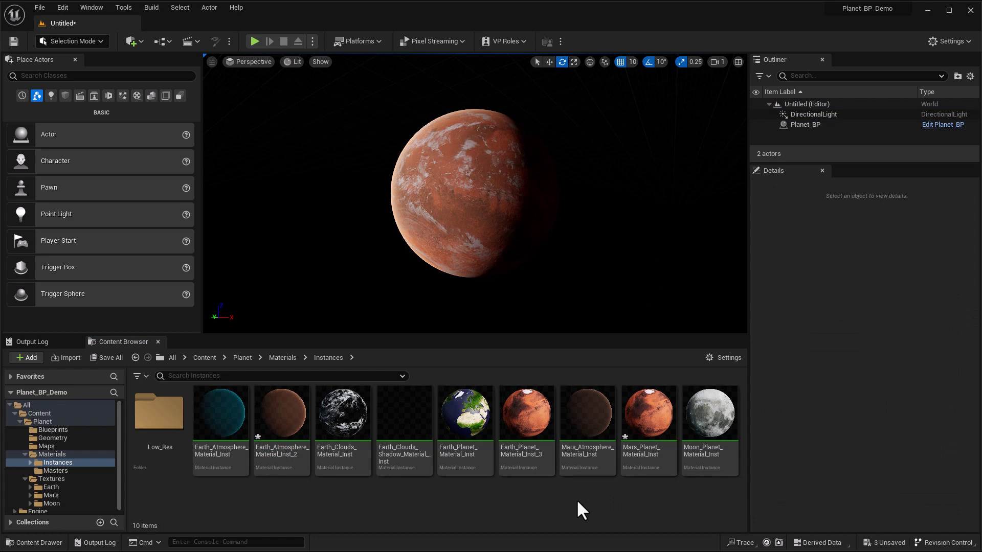
- Override the Atmosphere Falloff with about 15.9 and the Atmosphere Edge Clamp with about 5.94 in Earth_Atmosphere_Material_Inst_2, and close its editor
double_click(290, 420)
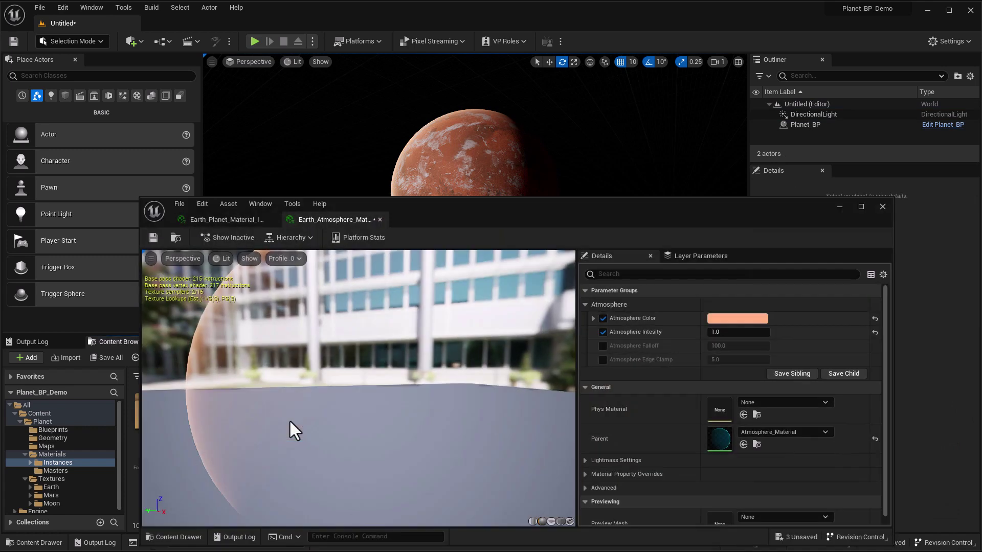
left_click_drag(636, 220, 610, 336)
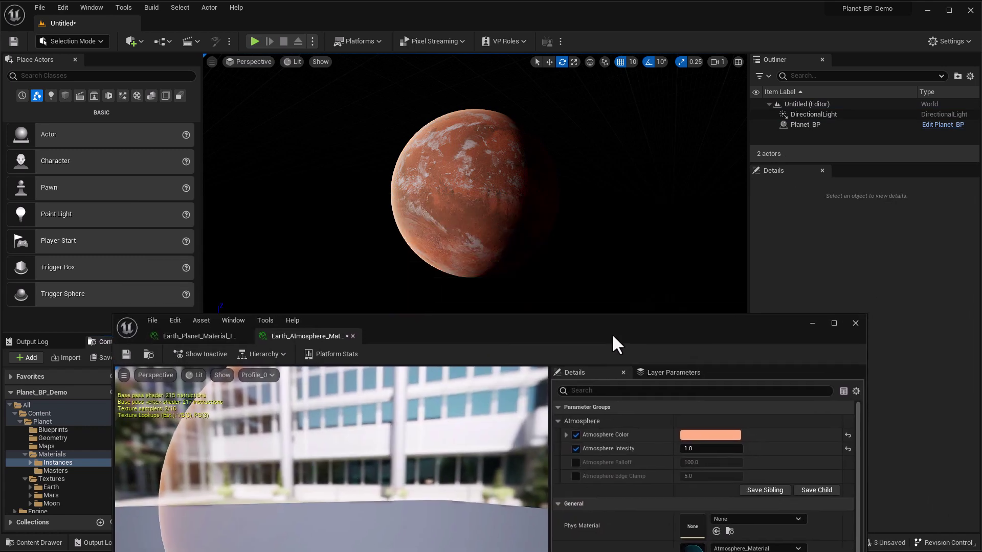
left_click(575, 462)
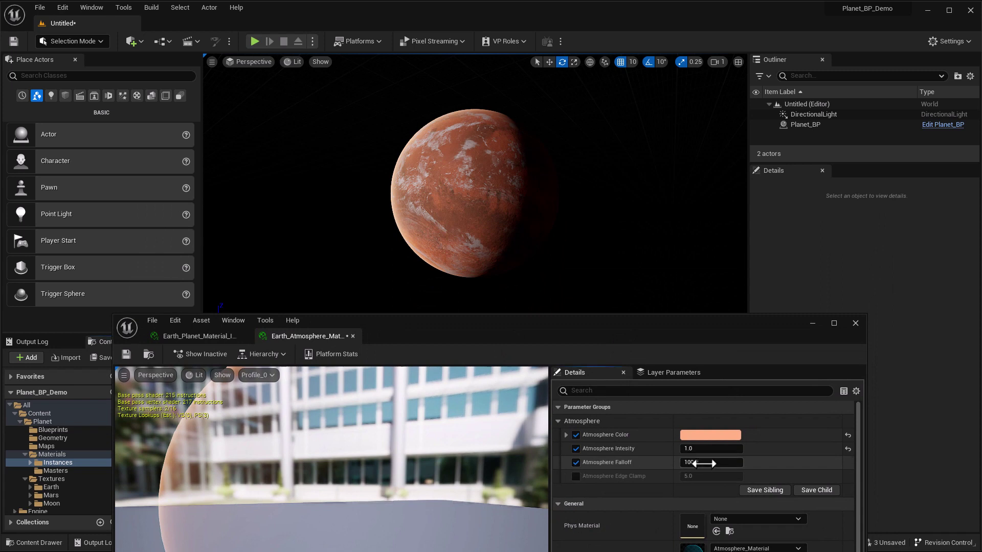
left_click_drag(691, 462, 655, 463)
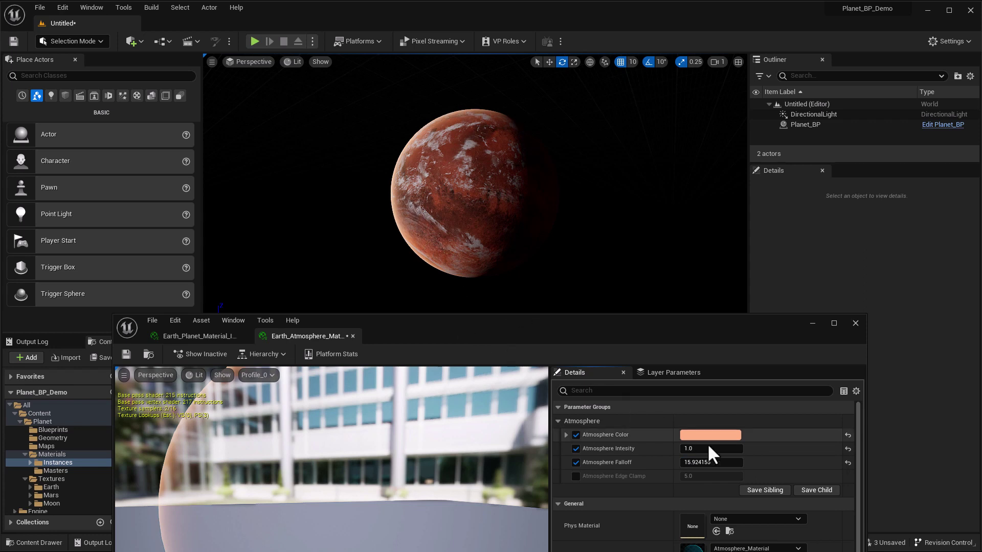
left_click(576, 476)
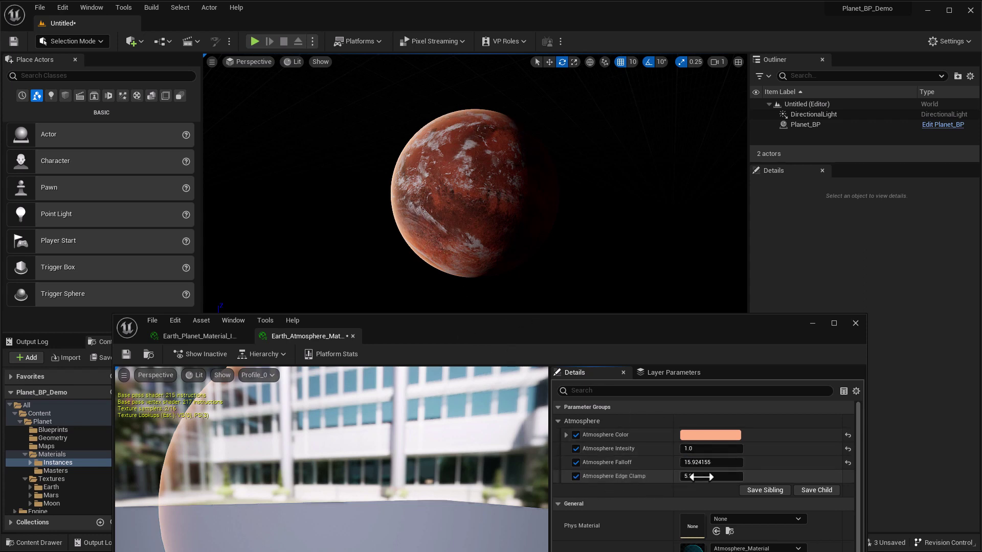
mouse_move(700, 477)
left_mouse_down()
mouse_move(672, 477)
mouse_move(729, 476)
left_mouse_up()
mouse_move(460, 268)
right_mouse_down()
mouse_move(481, 267)
mouse_move(463, 267)
right_mouse_up()
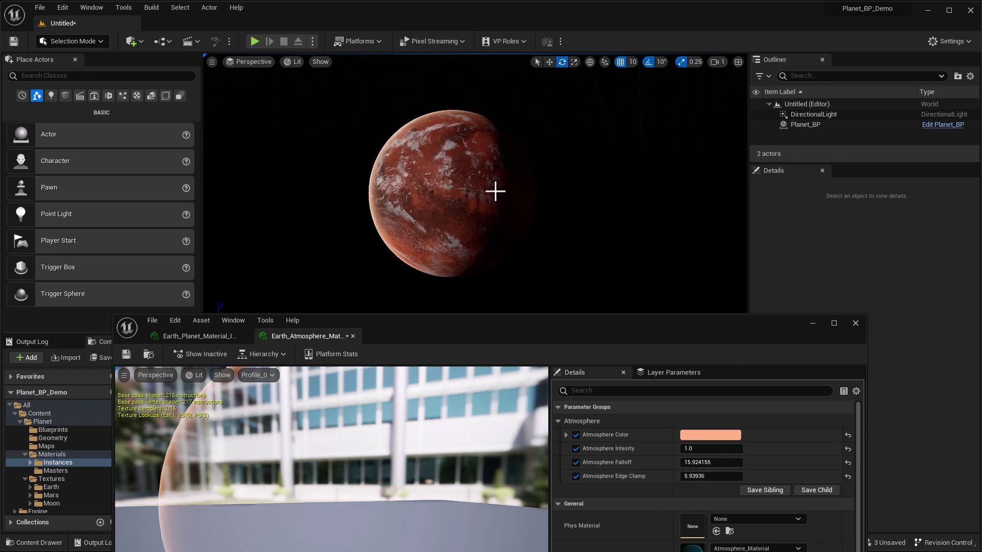
left_click(853, 324)
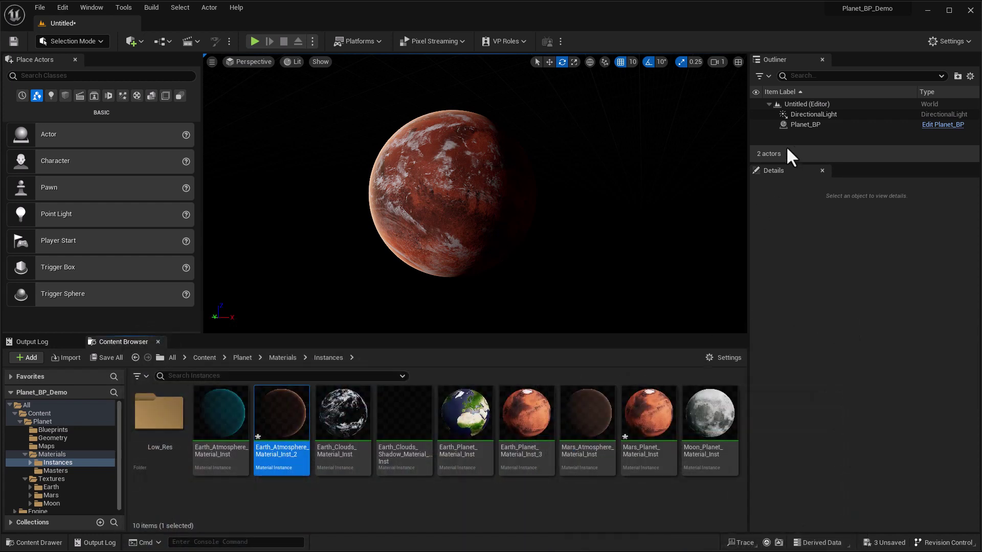
- Make the Clouds and Clouds_Shadow components of Planet_BP invisible and deselect the planet
left_click(798, 125)
left_click(793, 240)
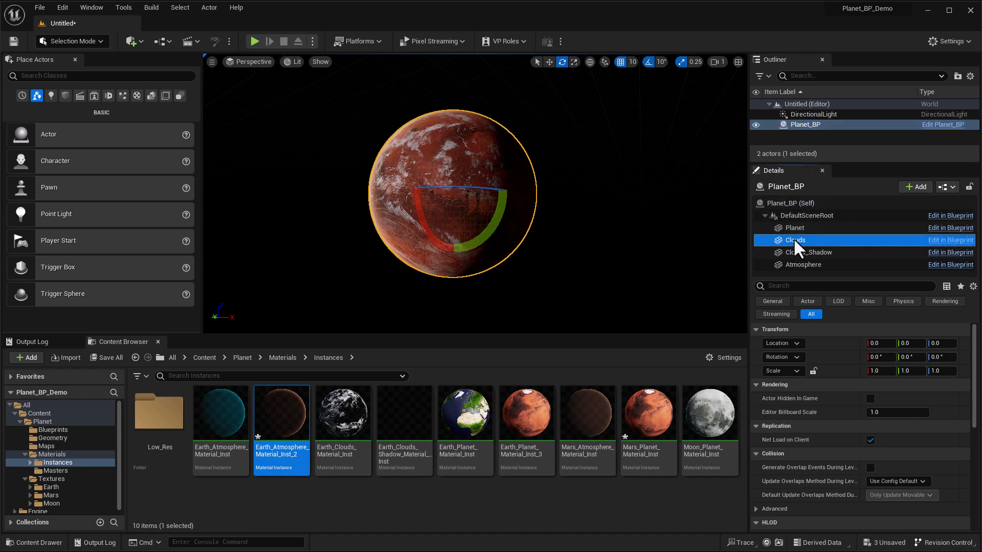
left_click(798, 253, "ctrl")
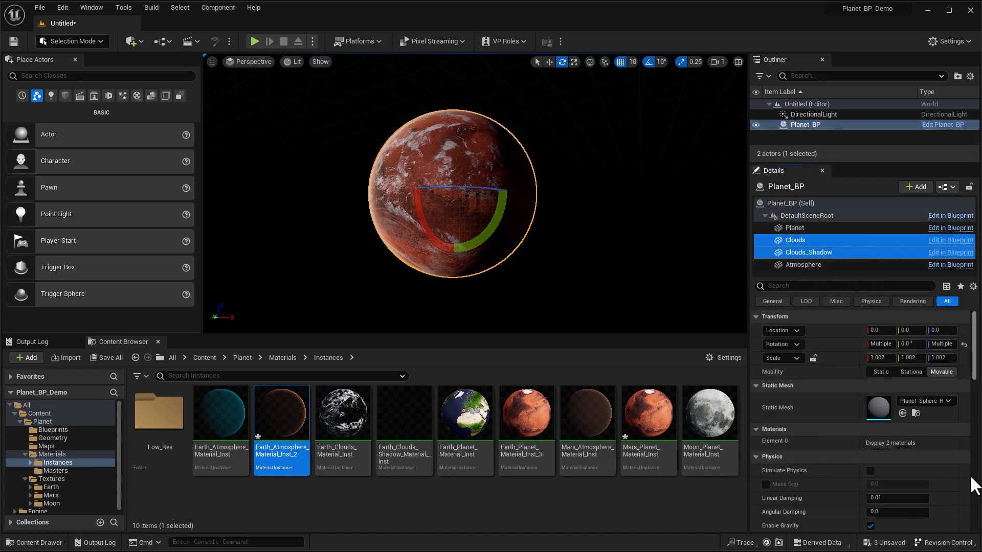
left_click_drag(974, 358, 973, 433)
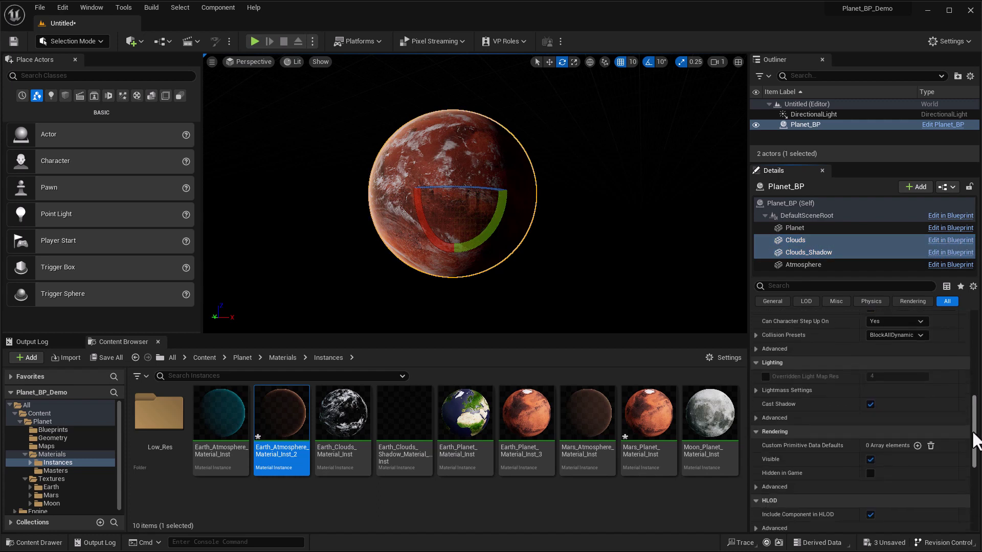
left_click(869, 459)
key("Escape")
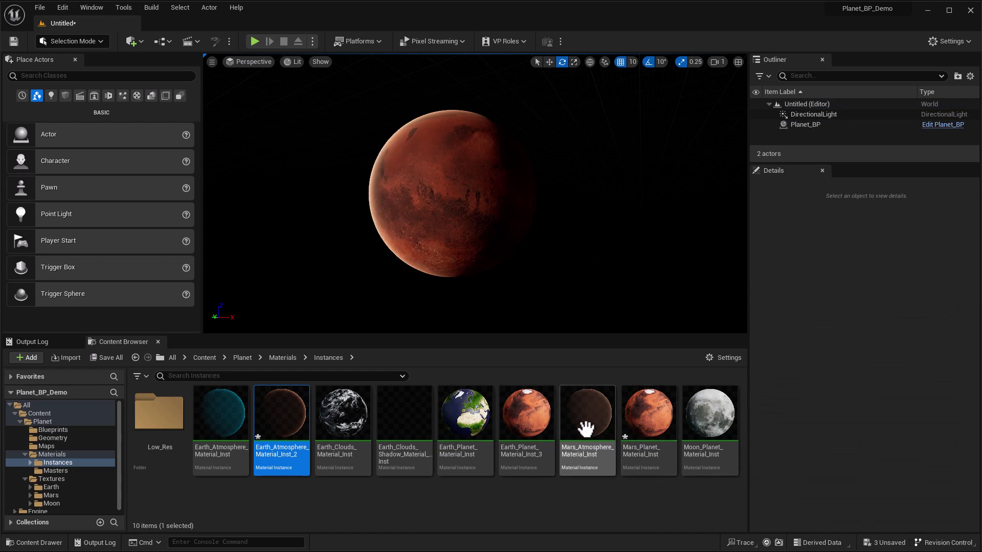
- Reset Earth_Atmosphere_Material_Inst_2's Atmosphere Falloff to 100.0, Edge Clamp to 5.0 and Intensity to 0.5, and close its editor
double_click(291, 421)
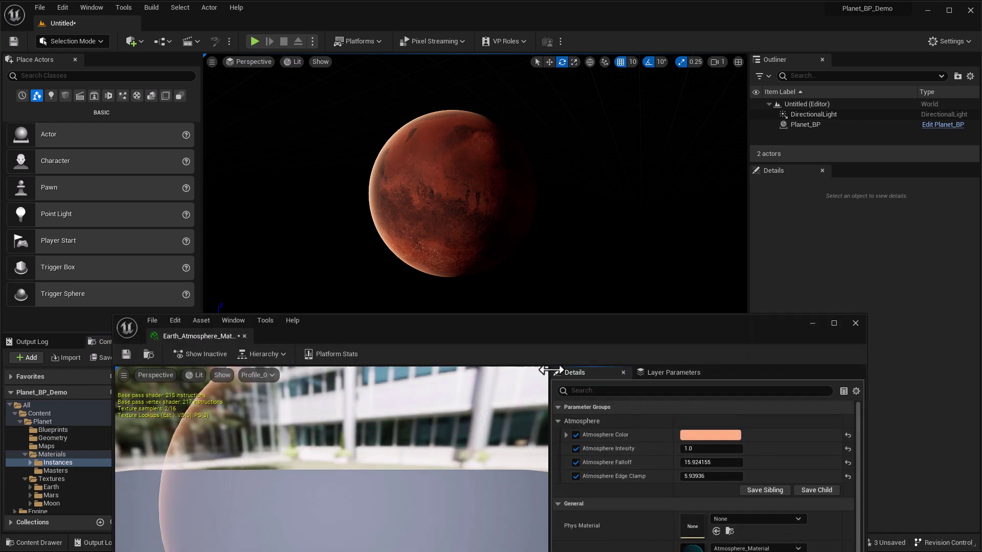
left_click_drag(605, 328, 586, 241)
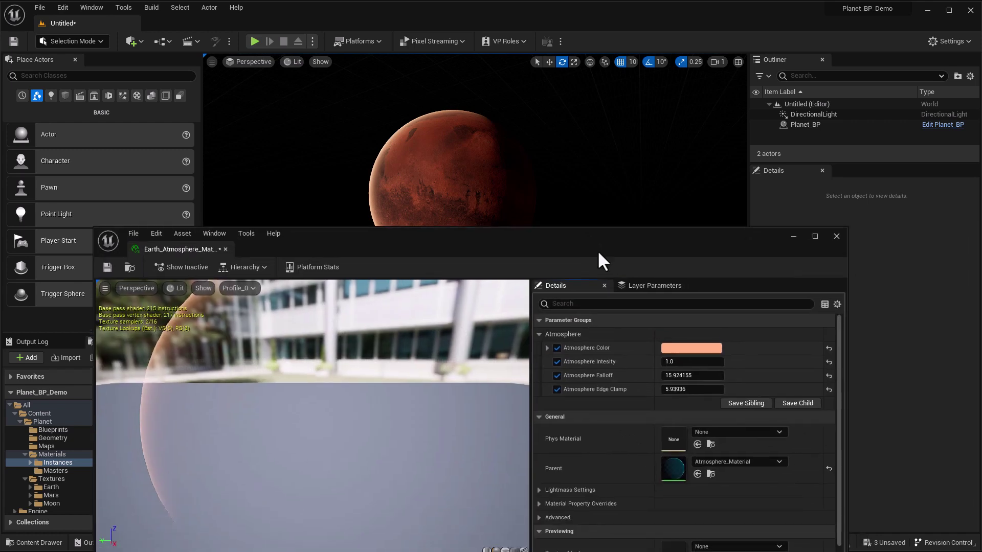
left_click(827, 377)
left_click(827, 390)
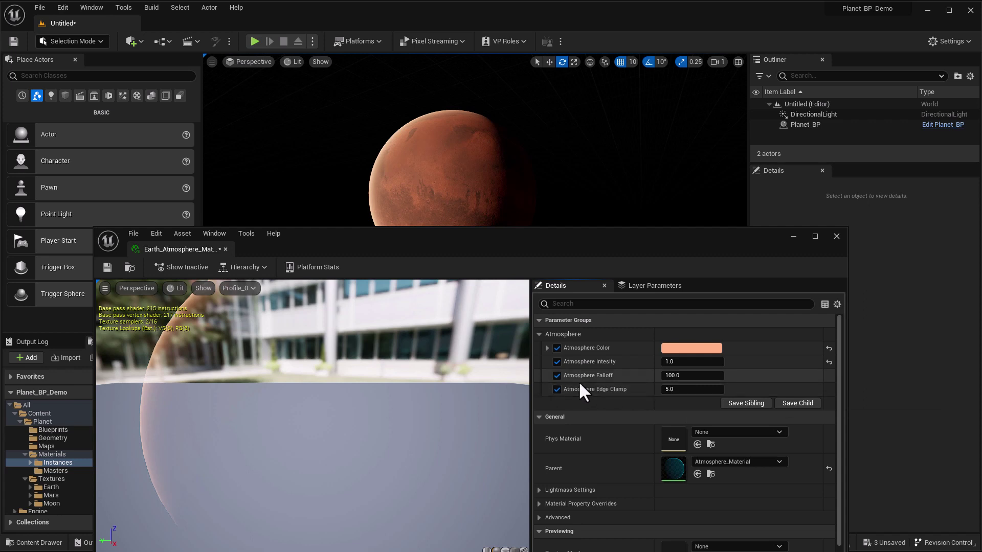
left_click(828, 363)
left_click(836, 236)
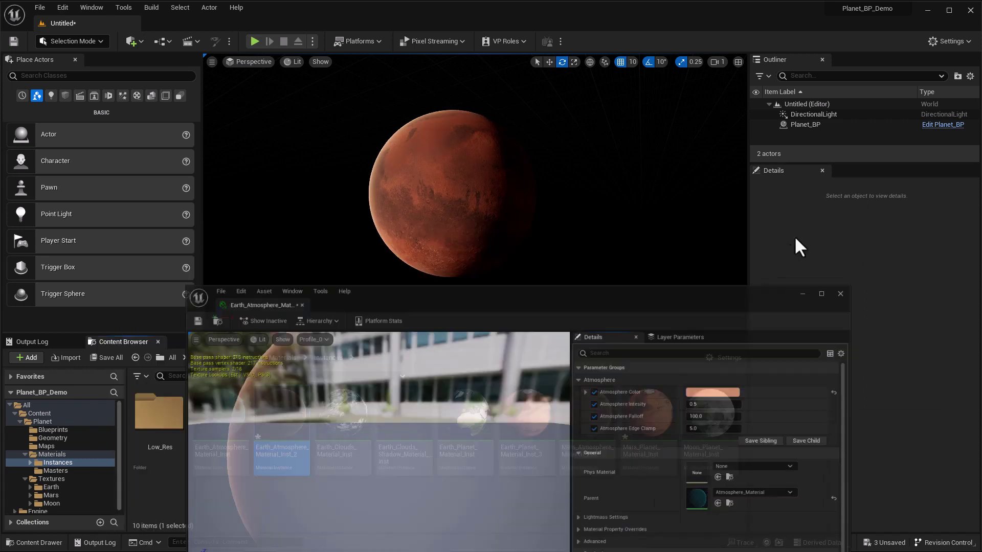
- Save all modified content, storing the untitled level in the Content folder as Planet_B
left_click(341, 503)
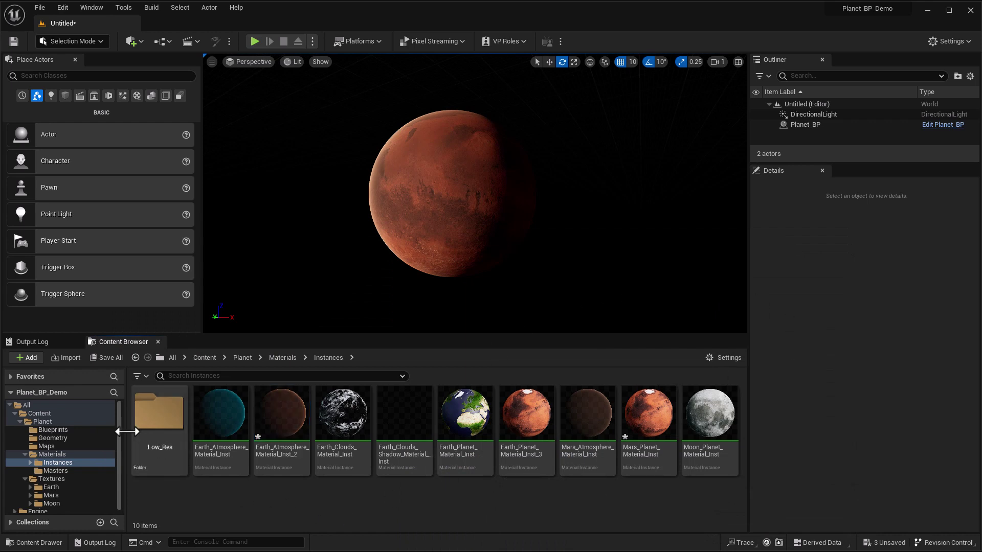
left_click(106, 358)
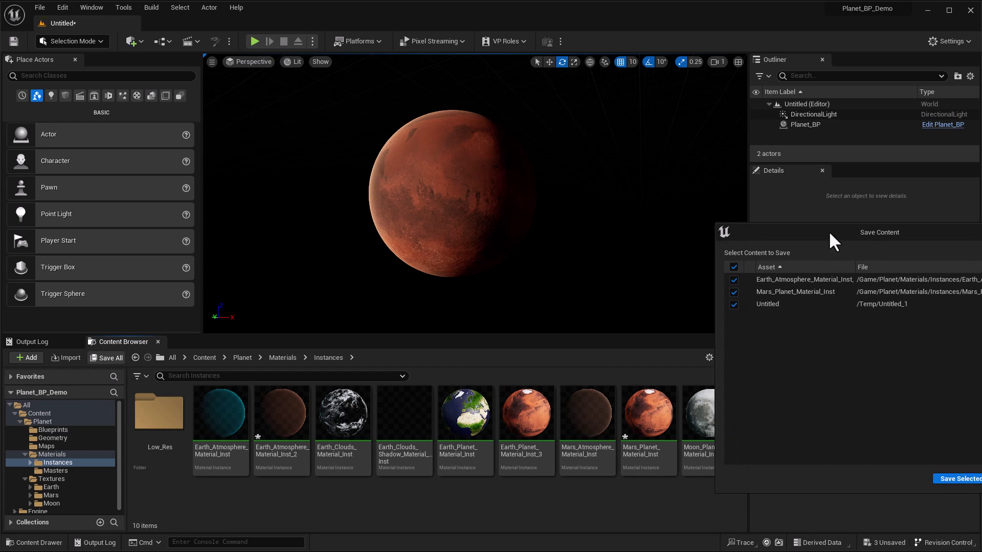
left_click_drag(830, 241, 611, 165)
left_click(739, 403)
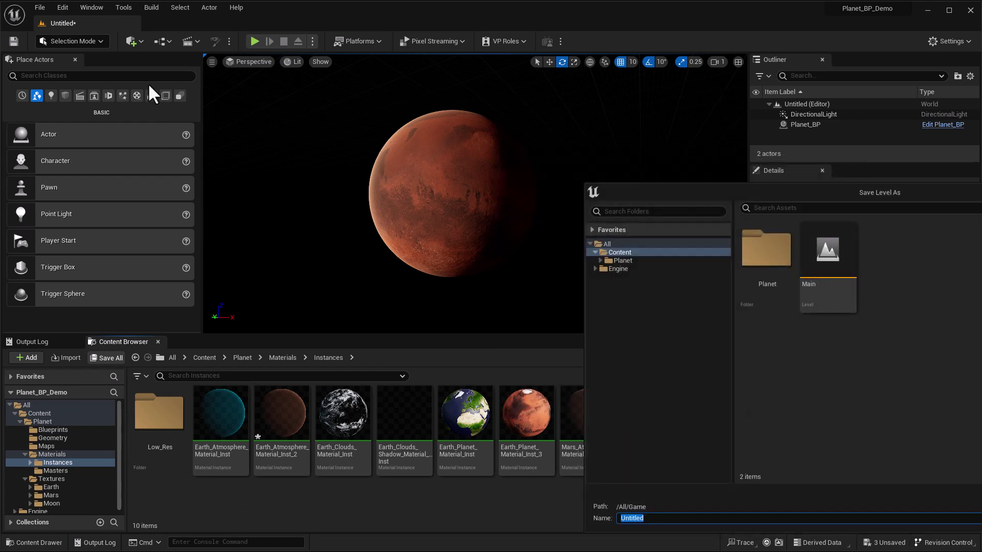
left_click_drag(696, 200, 466, 164)
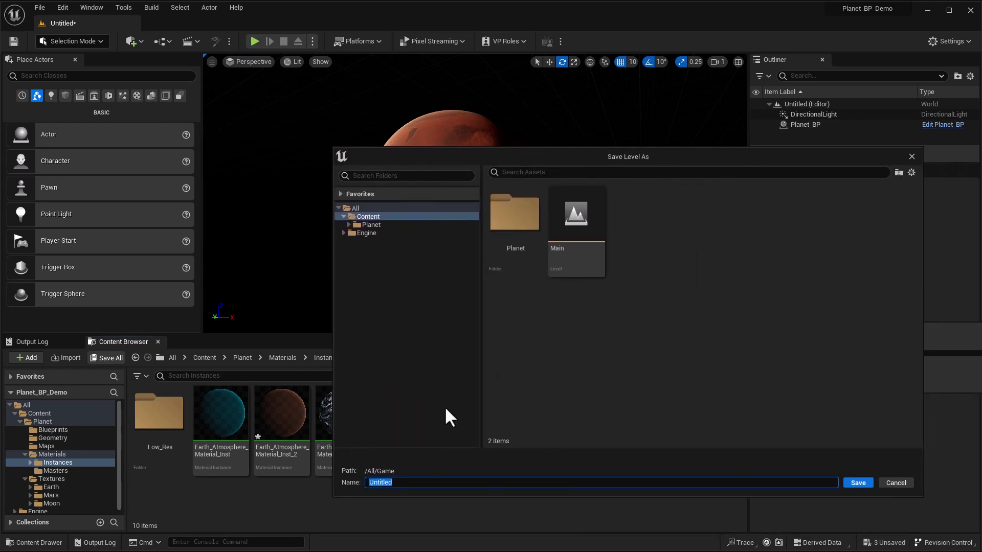
type("Planet_B")
left_click(853, 480)
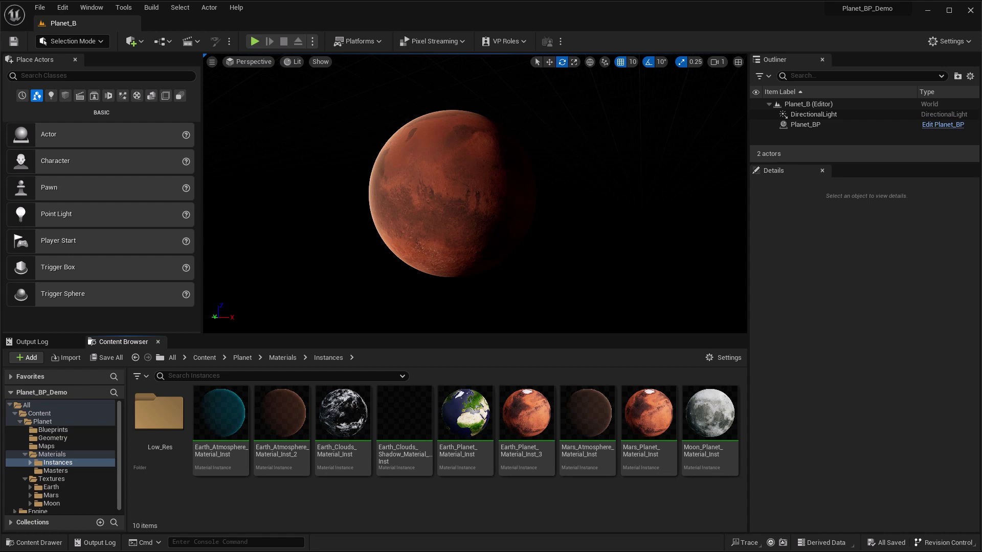
- Switch to the browser, look through the CGTrader planet models and examine the free Exotic Planet 03 - 4k page
key("alt+Tab")
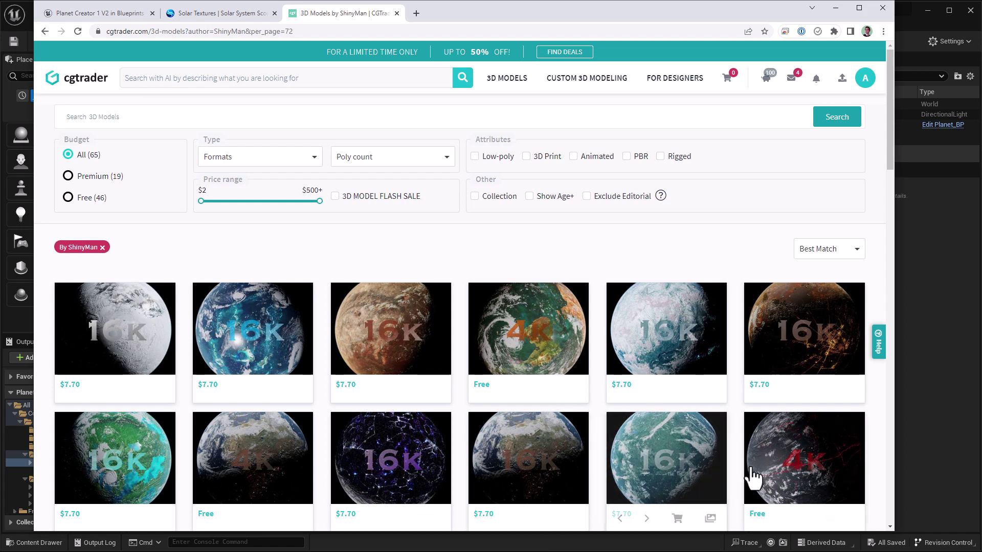
mouse_move(844, 439)
scroll(843, 439, "down", 2)
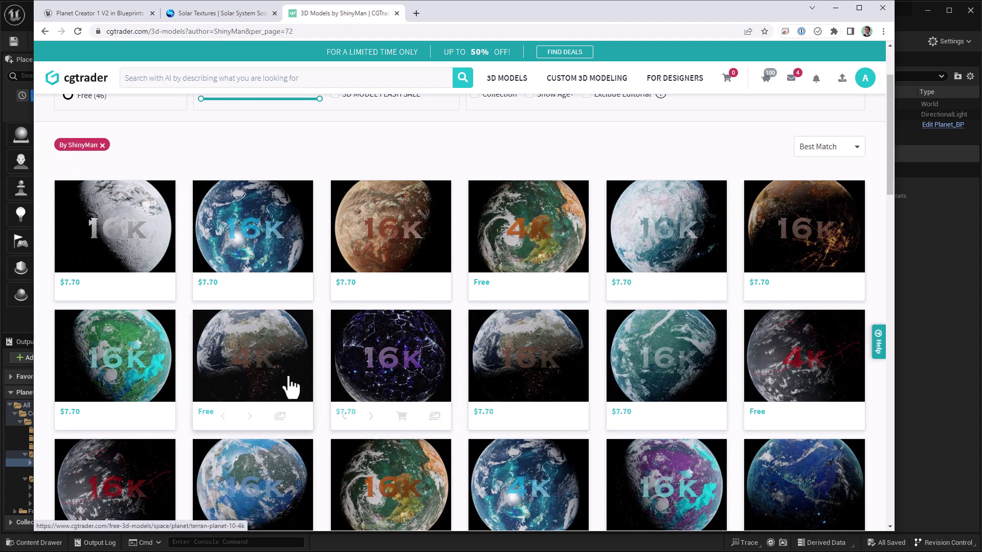
mouse_move(281, 386)
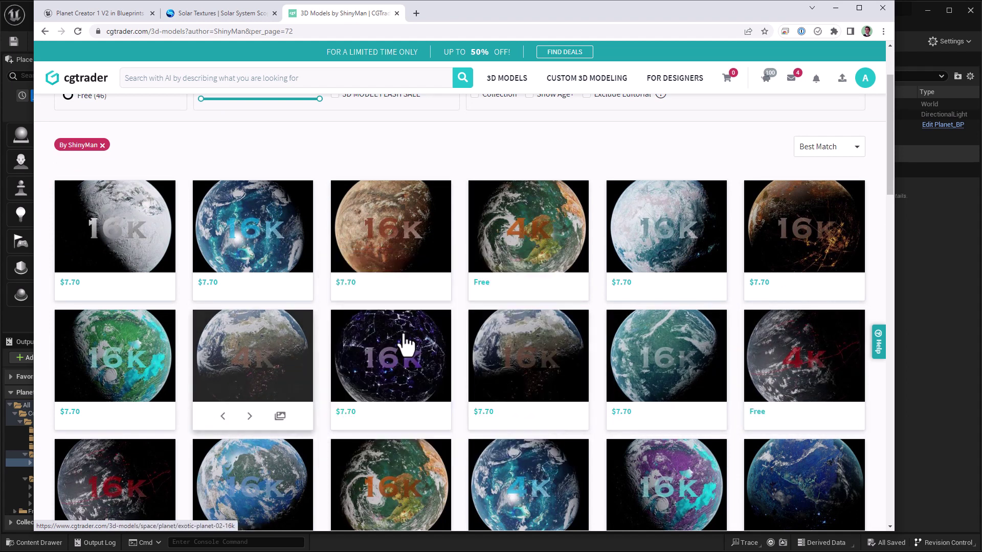
left_click(535, 209)
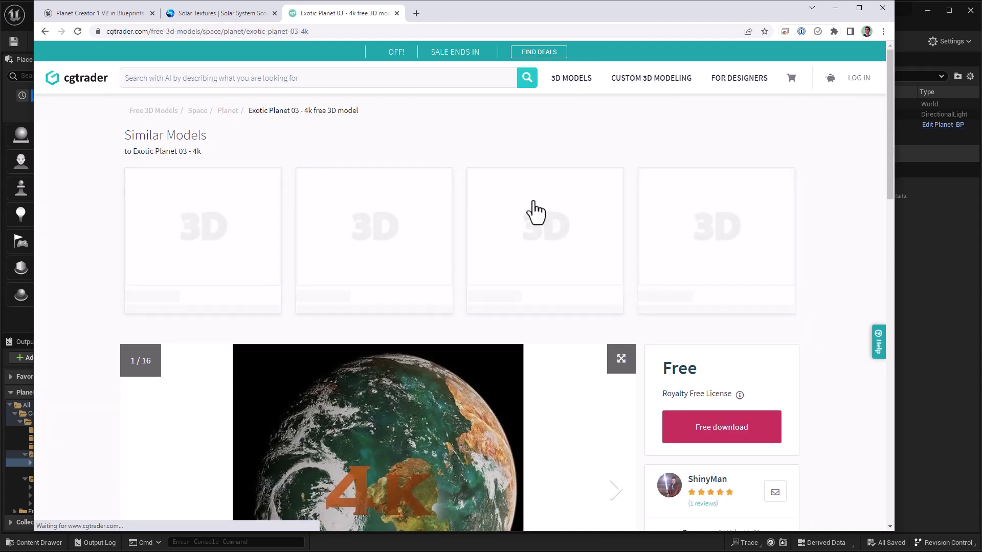
scroll(565, 394, "down", 4)
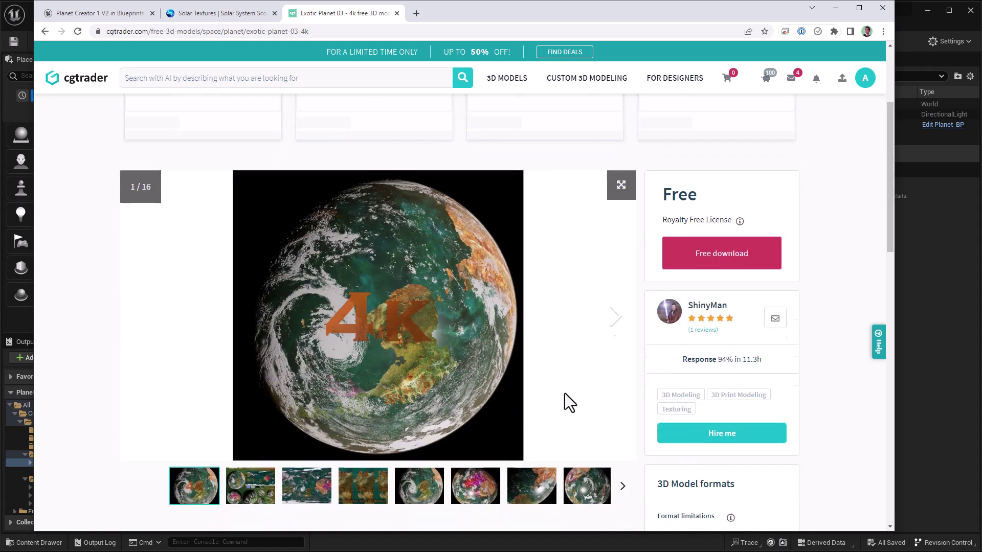
- Return to Unreal, create a folder named TEST inside the Planet Textures folder and open it
left_click(256, 467)
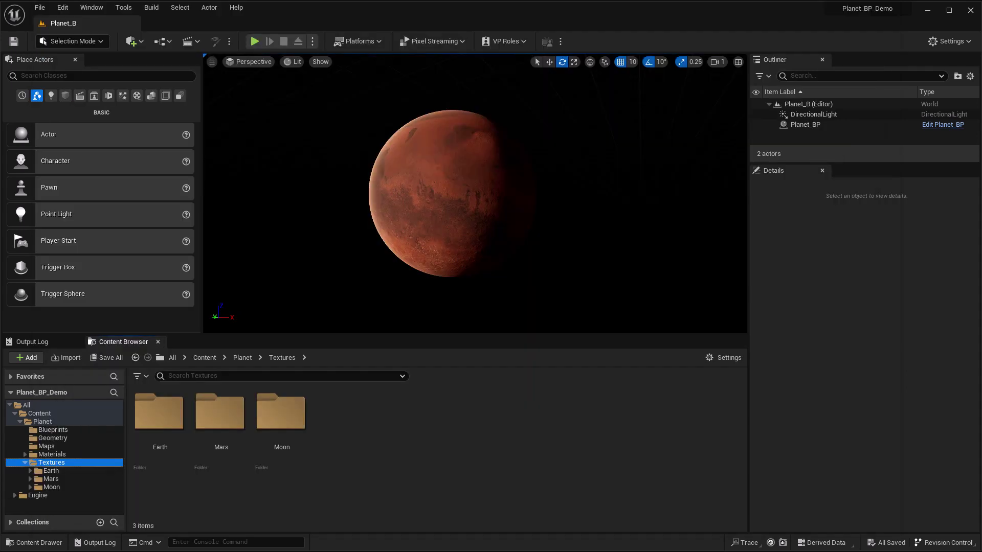
right_click(382, 435)
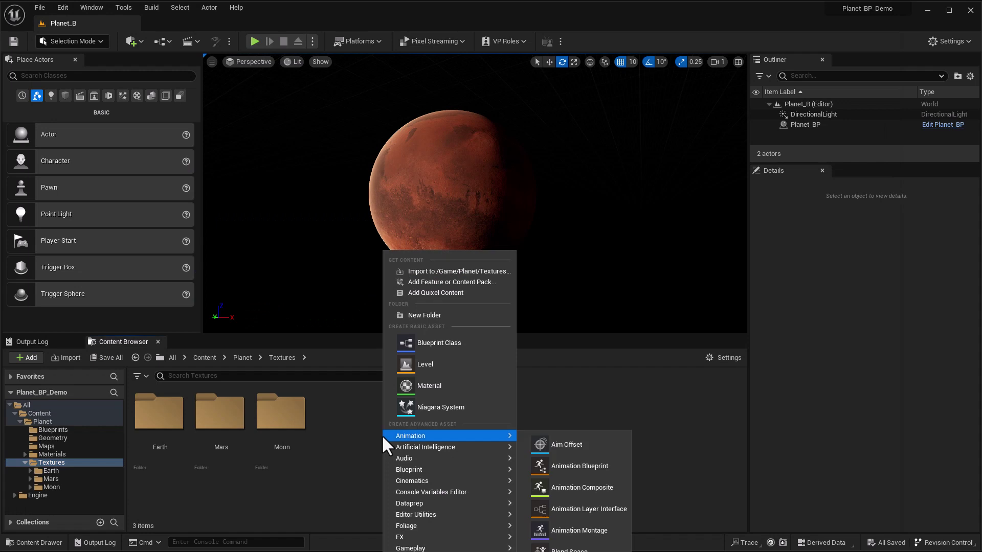
left_click(424, 315)
type("TEST")
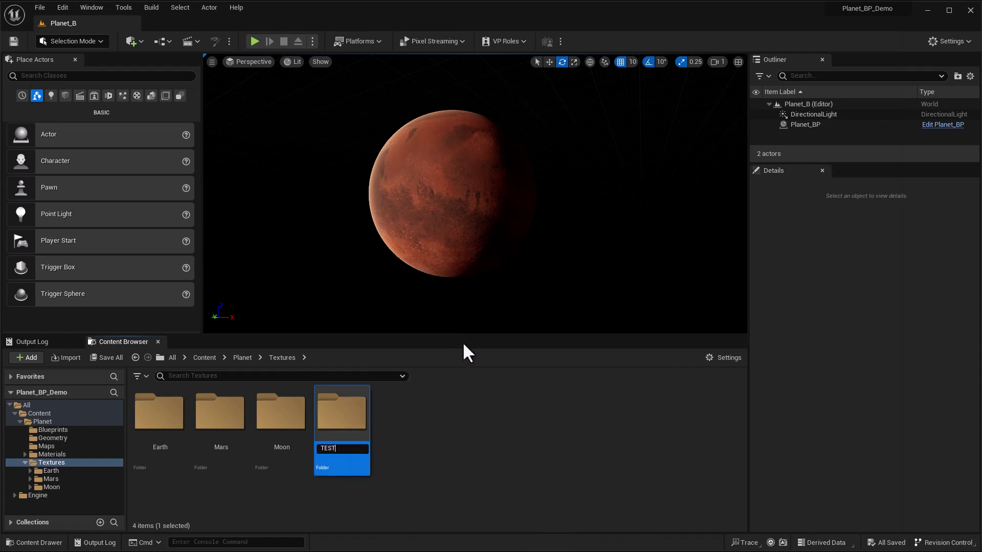
key("Return")
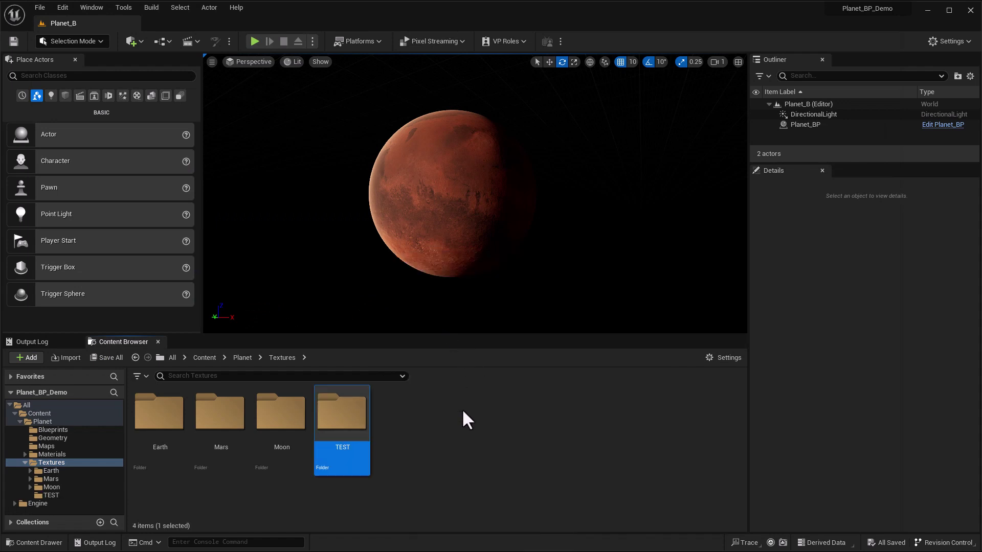
double_click(339, 410)
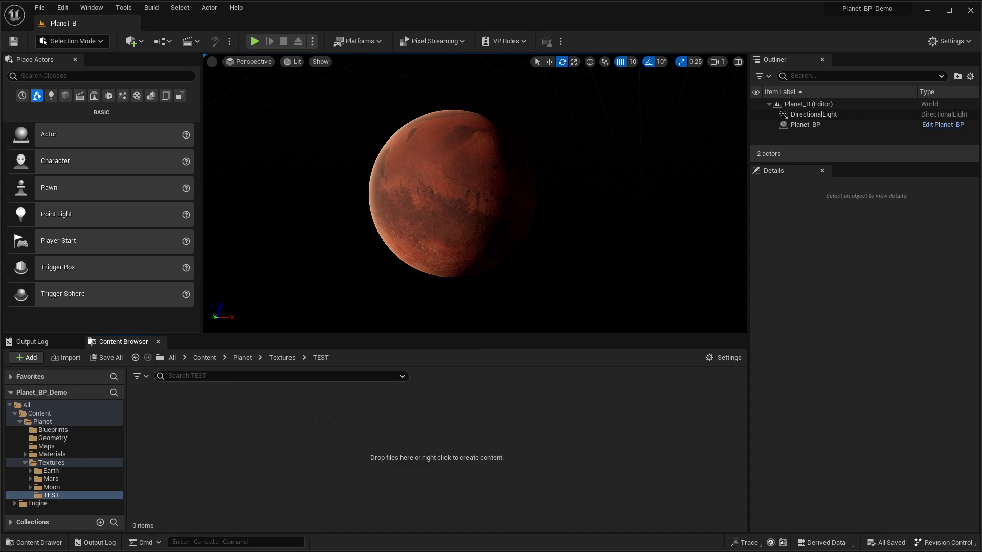
- Import the Exotic 03 Bump, Clouds, Diffuse, Land Mask, Lights Metropolis and Roughness 4k PNGs from the downloaded files into the TEST folder
key("alt+Tab")
left_click_drag(671, 132, 669, 119)
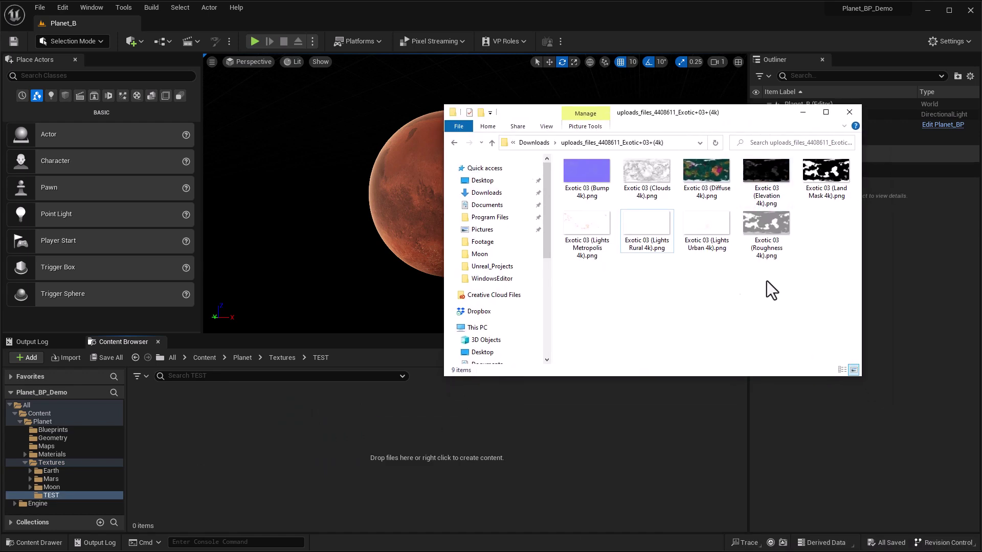
left_click(586, 176)
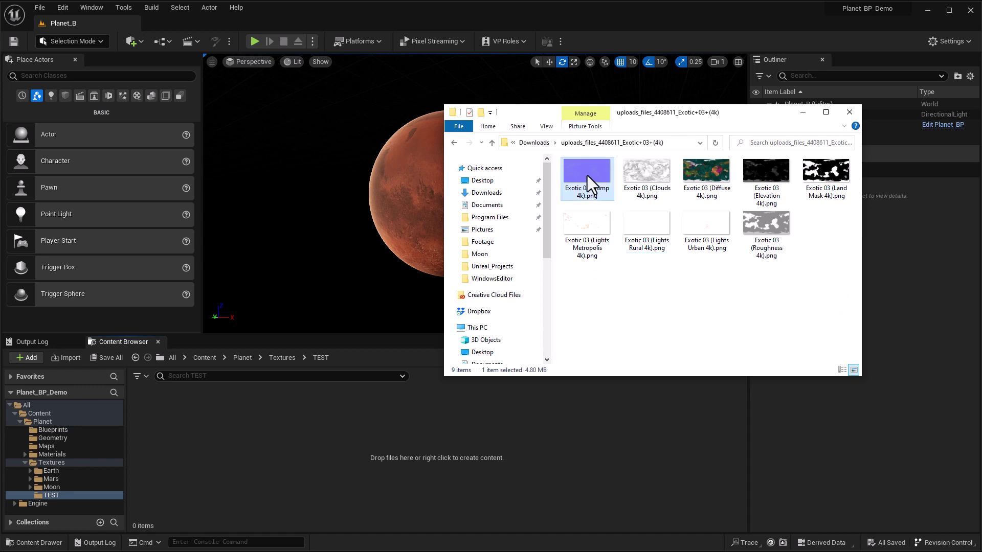
left_click(648, 174, "ctrl")
left_click(698, 176, "ctrl")
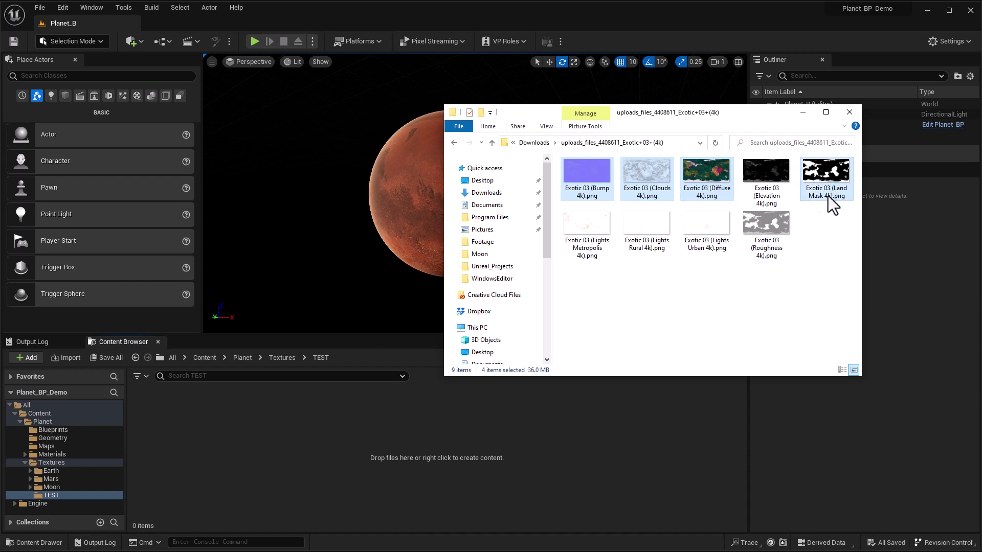
left_click(769, 226, "ctrl")
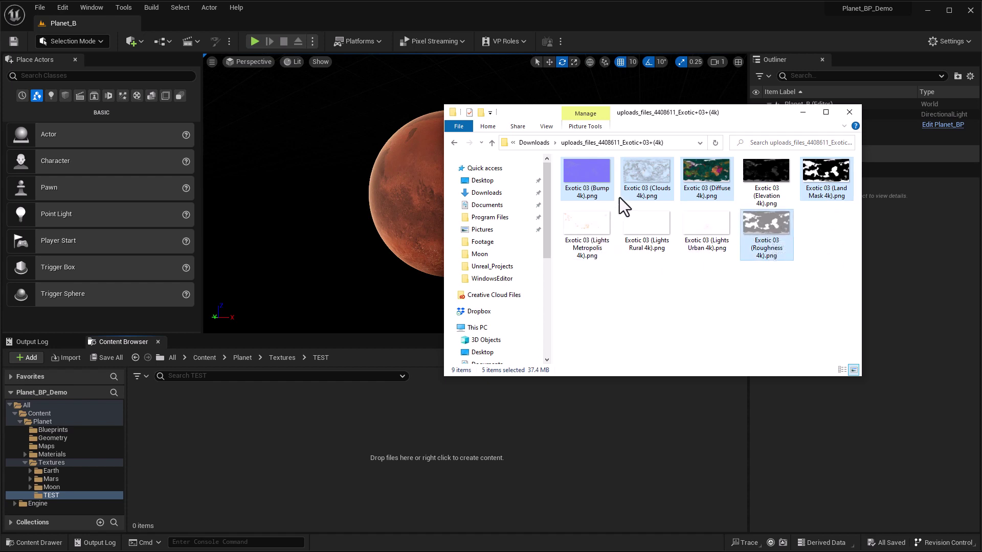
left_click(591, 228, "ctrl")
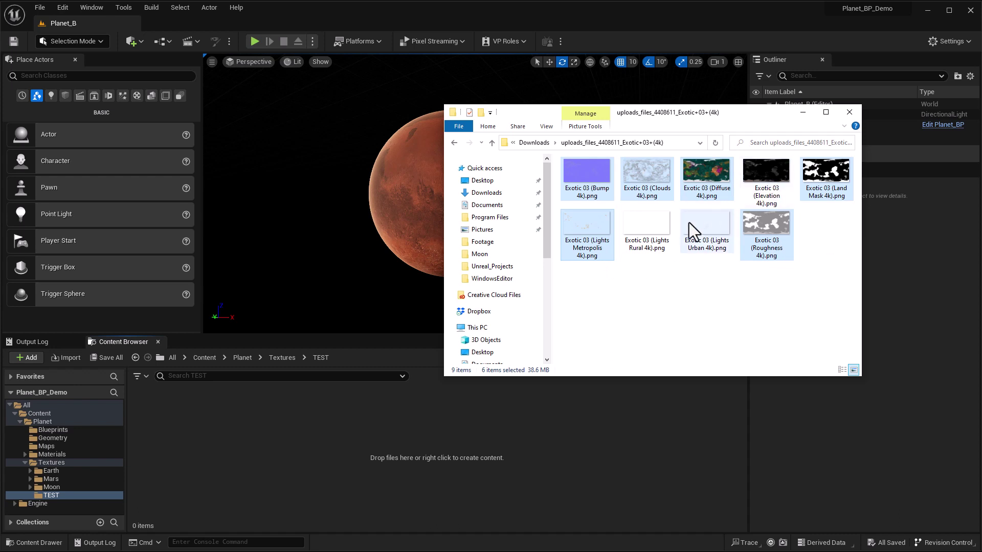
left_click_drag(593, 227, 352, 451)
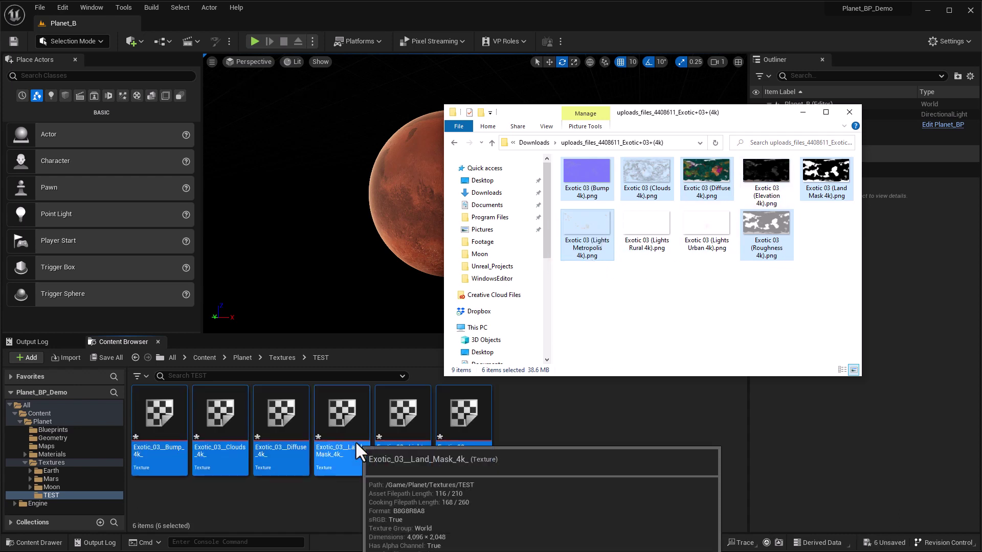
left_click(526, 429)
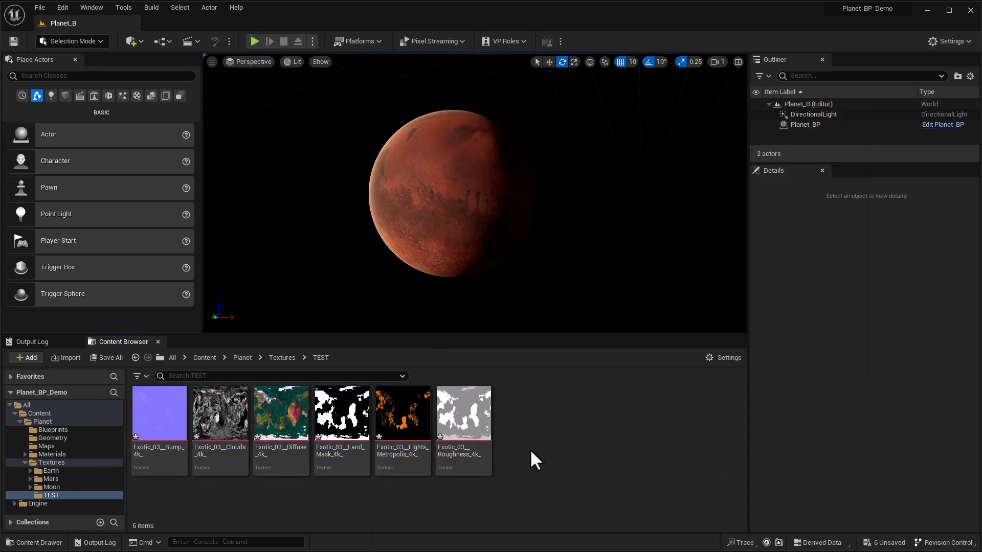
- Replace the level's planet with a fresh Planet_BP from the Blueprints folder and reset its location to 0.0, 0.0, 0.0
left_click(424, 231)
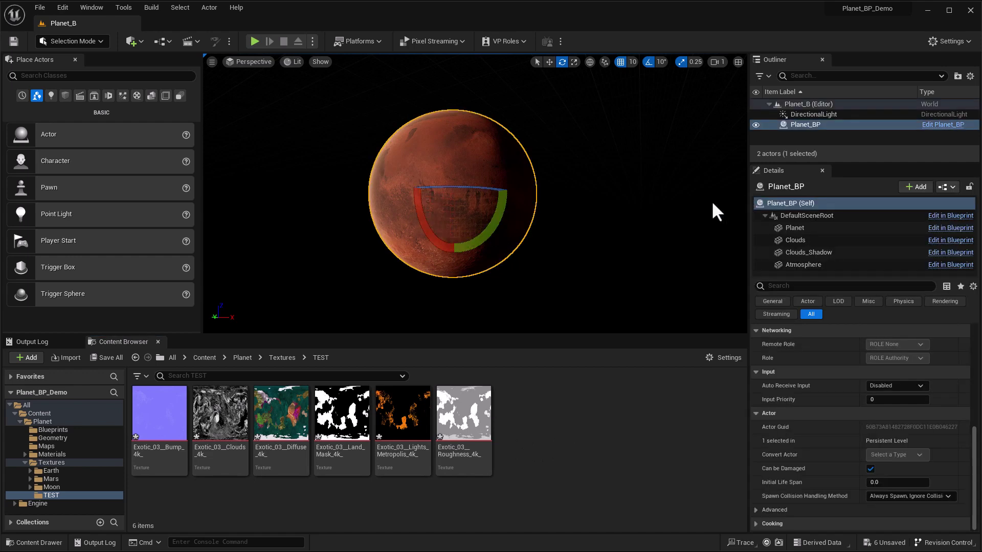
key("Delete")
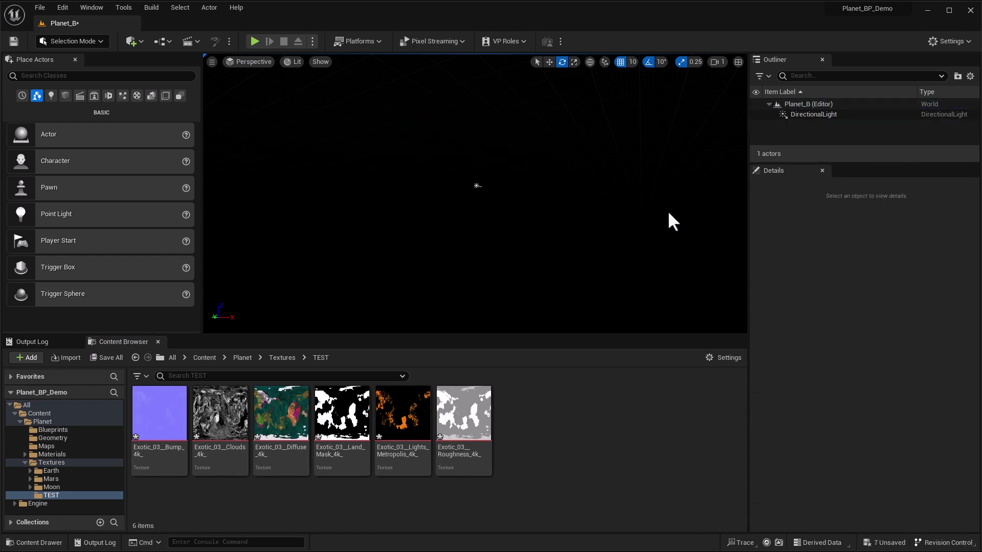
left_click(53, 429)
left_click_drag(160, 415, 475, 191)
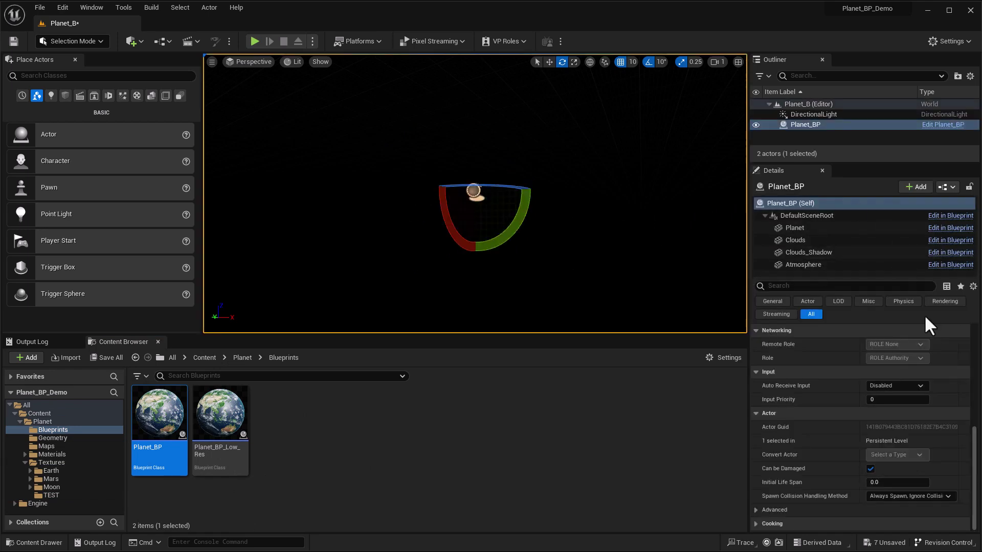
scroll(956, 389, "up", 10)
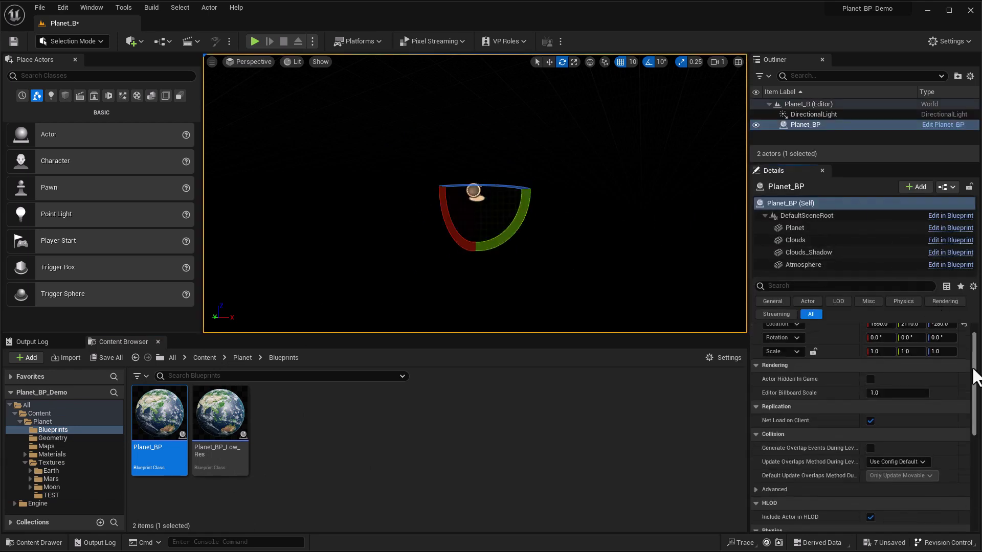
left_click(965, 343)
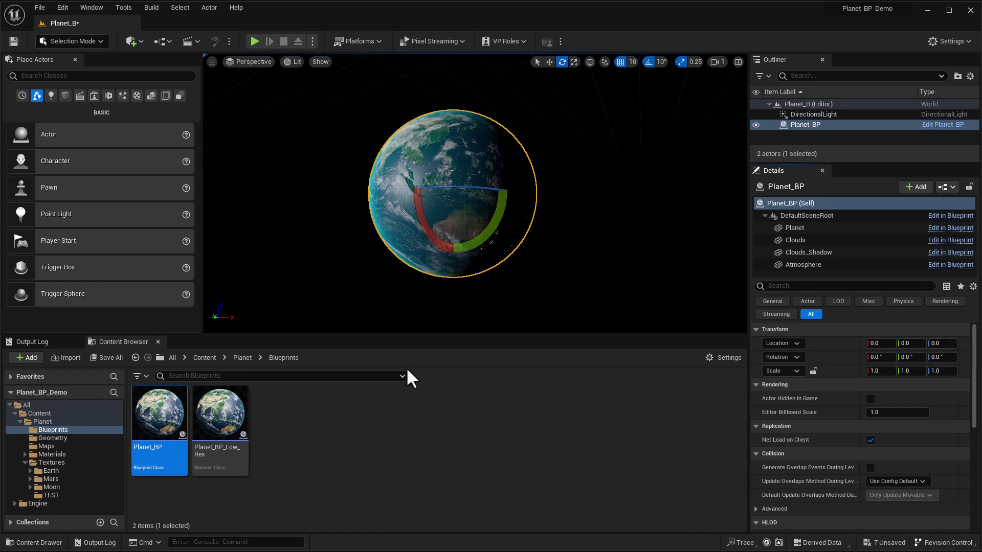
- Copy Earth_Planet_Material_Inst within the material Instances folder and rename the copy Exoplanet
left_click(51, 454)
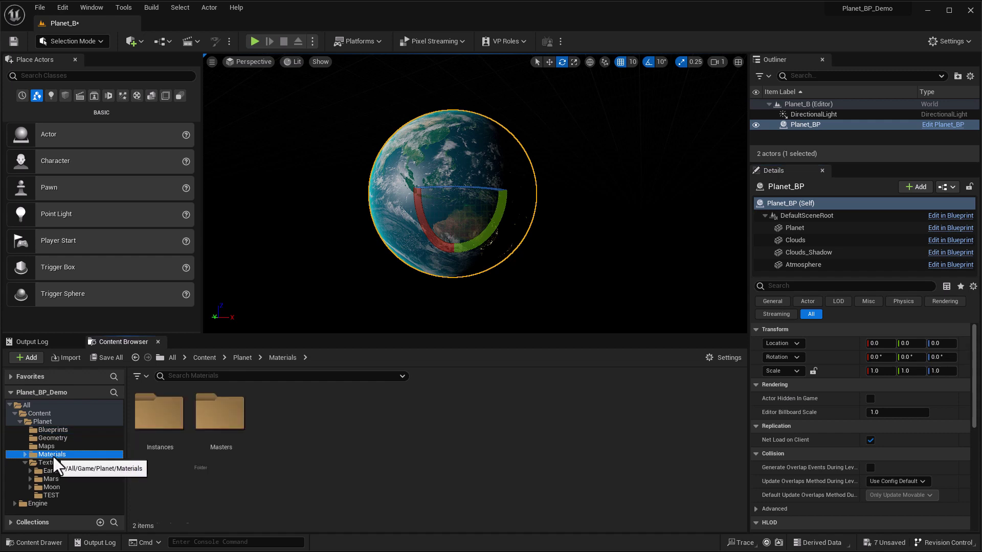
left_click(154, 413)
double_click(154, 413)
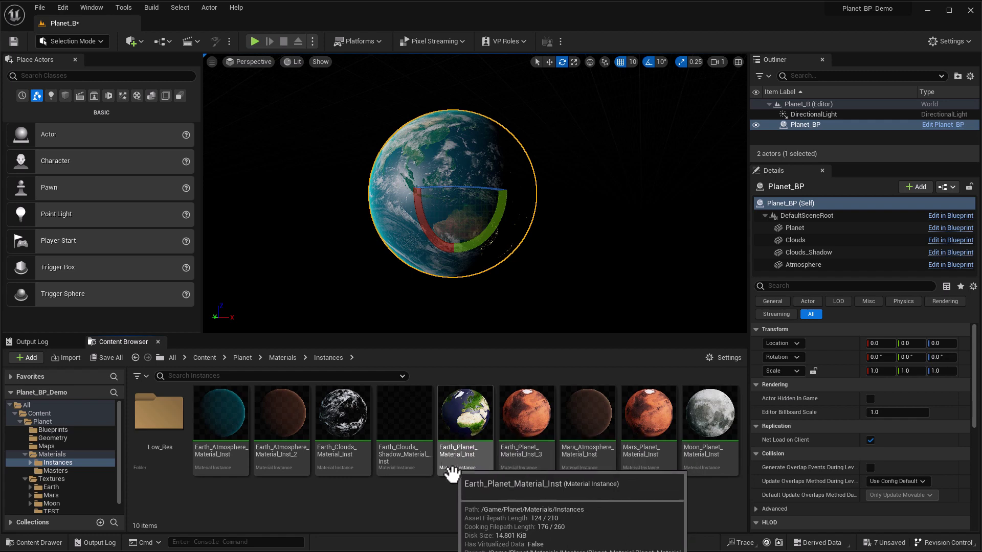
left_click(469, 459)
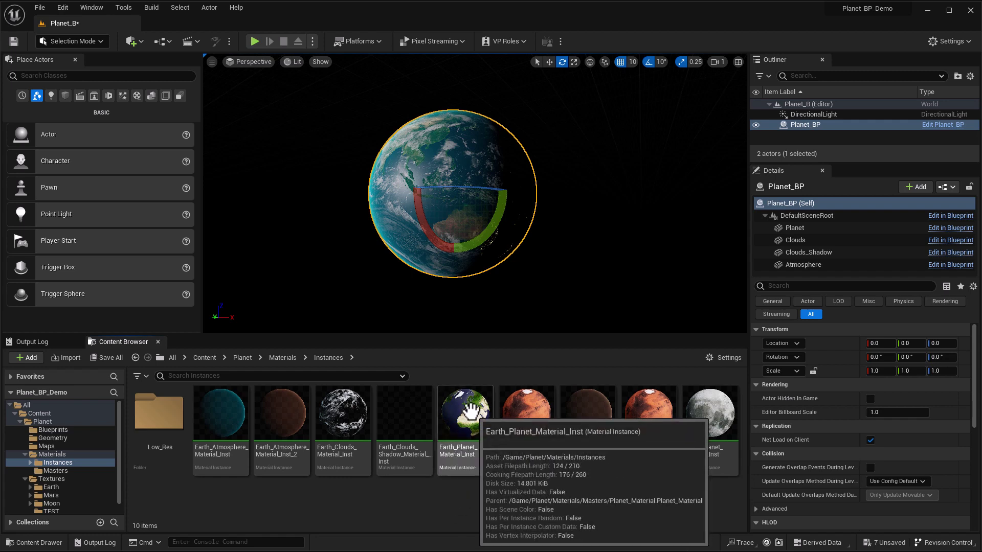
left_click_drag(467, 409, 580, 496)
left_click(616, 527)
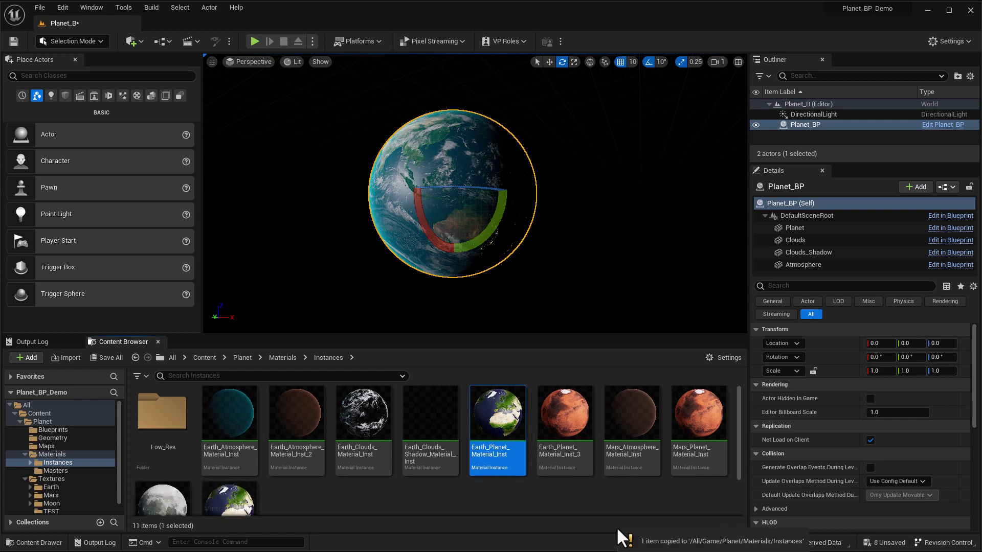
left_click(225, 444)
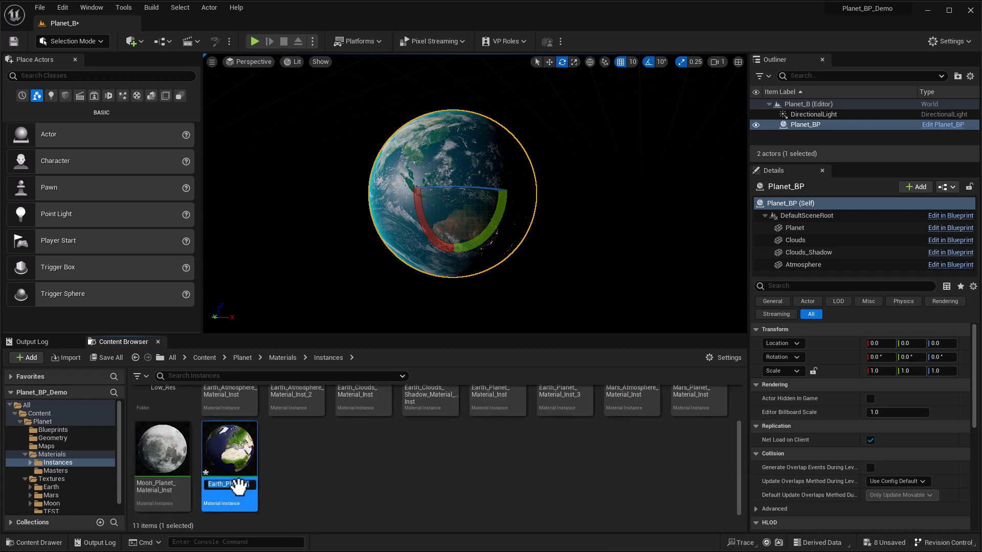
key("F2")
type("Ex")
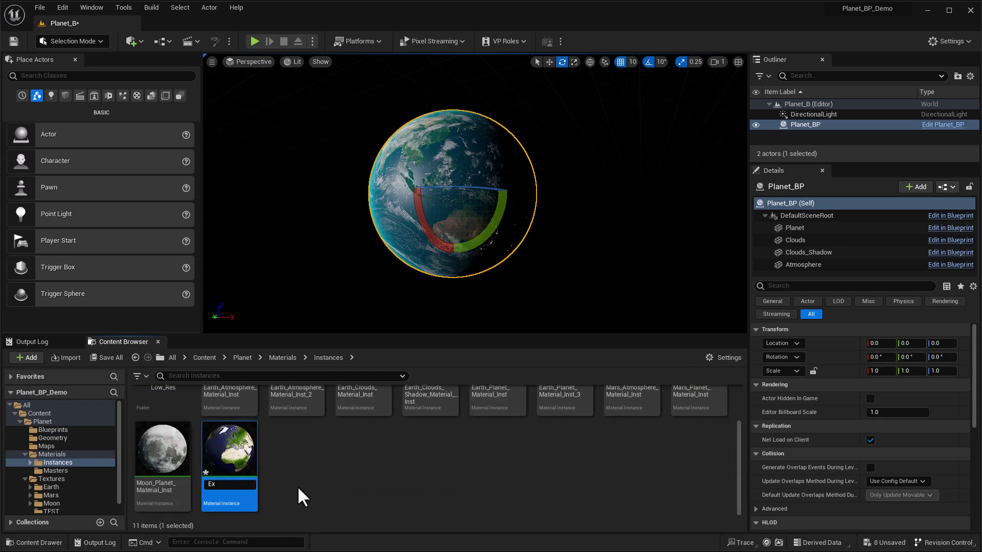
type("oplanet")
key("Return")
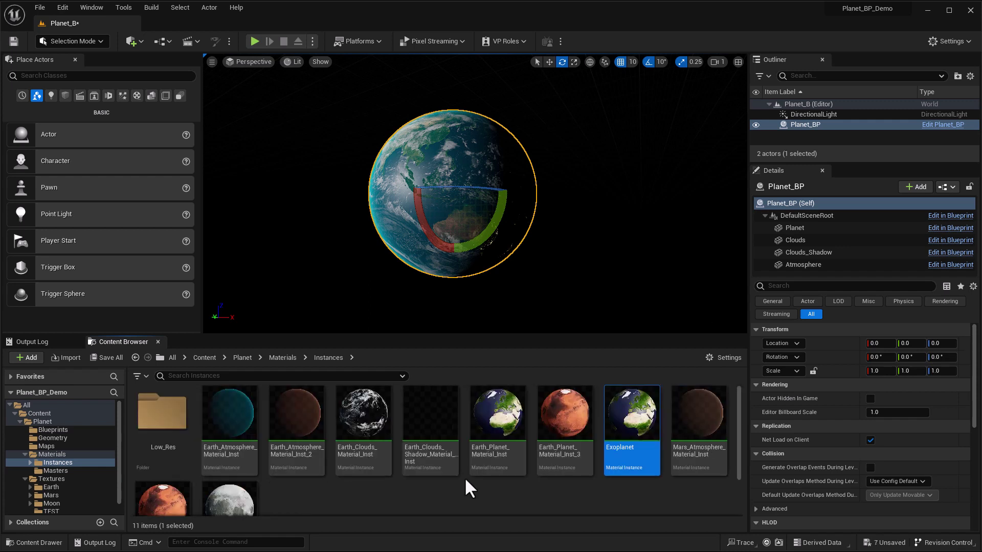
- Open the Exoplanet material instance and arrange its editor window so the TEST folder's textures stay visible beneath it
double_click(629, 418)
left_click_drag(557, 243, 599, 92)
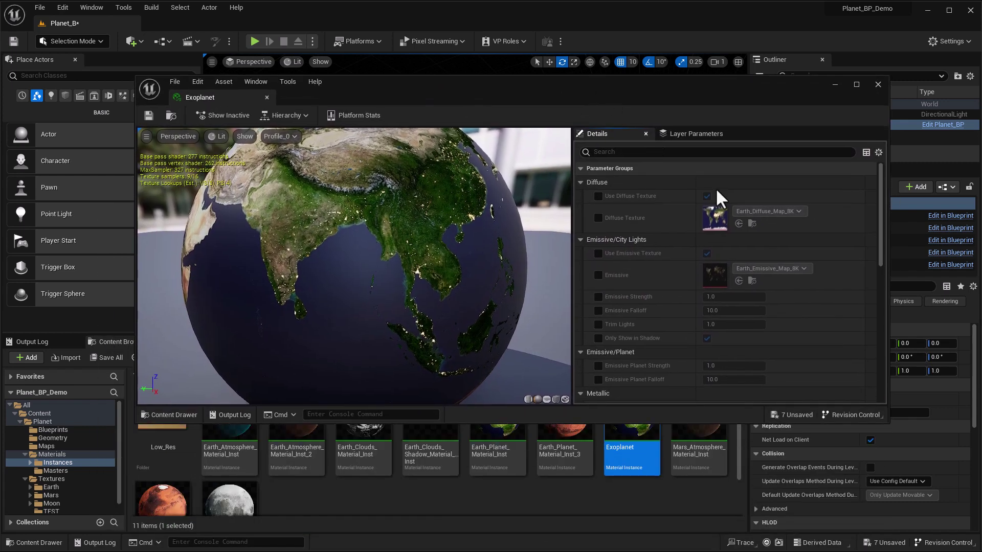
left_click_drag(886, 423, 904, 534)
left_click_drag(756, 100, 745, 55)
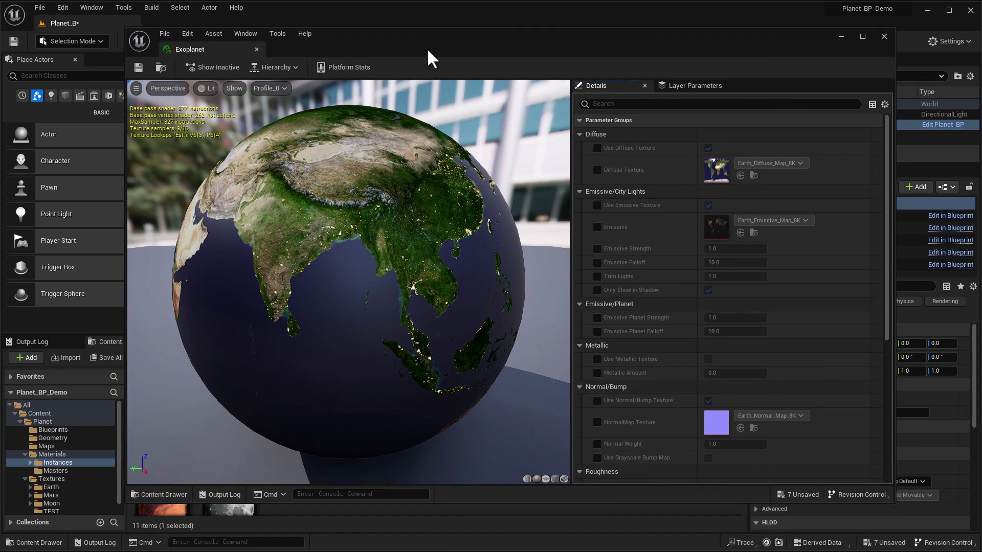
left_click_drag(426, 47, 437, 19)
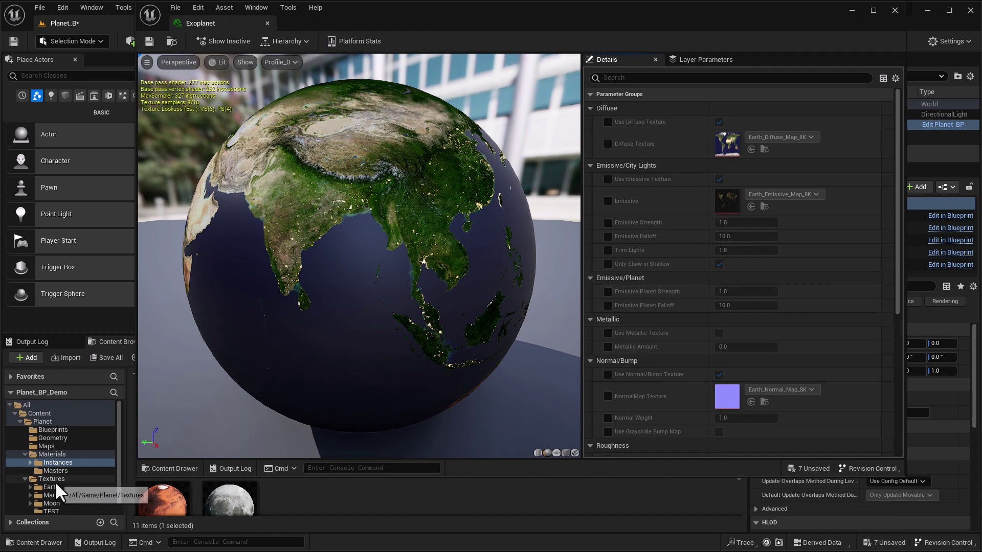
left_click(55, 509)
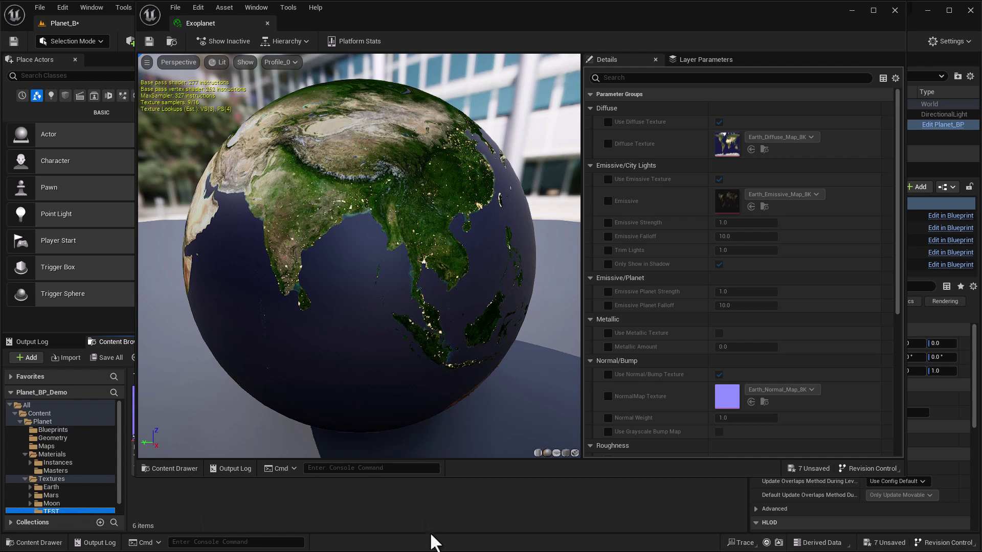
left_click_drag(460, 479, 471, 342)
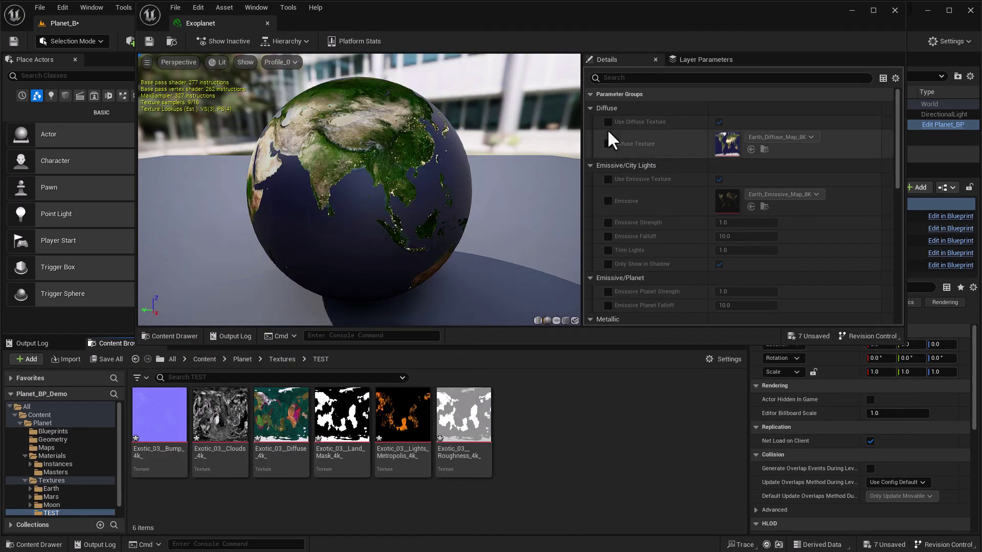
- Override Exoplanet's Diffuse Texture with Exotic_03__Diffuse_4k_ and its Emissive texture with Exotic_03__Lights_Metropolis_4k_
left_click(607, 143)
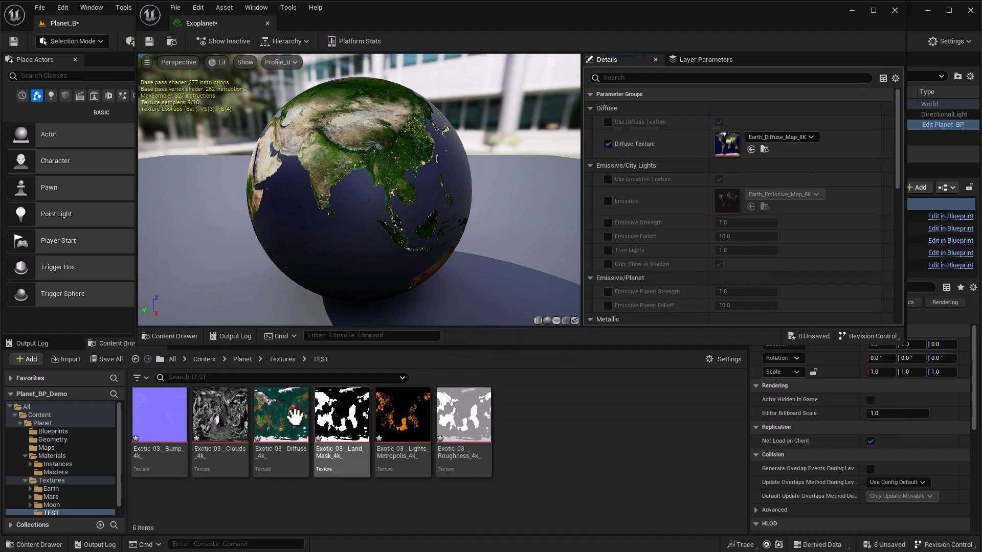
left_click_drag(285, 409, 727, 148)
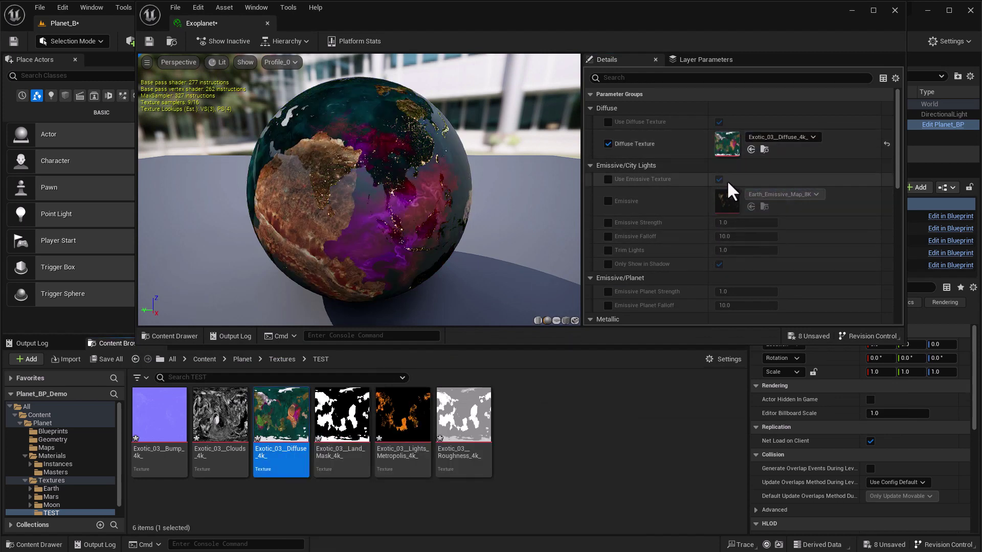
left_click(608, 200)
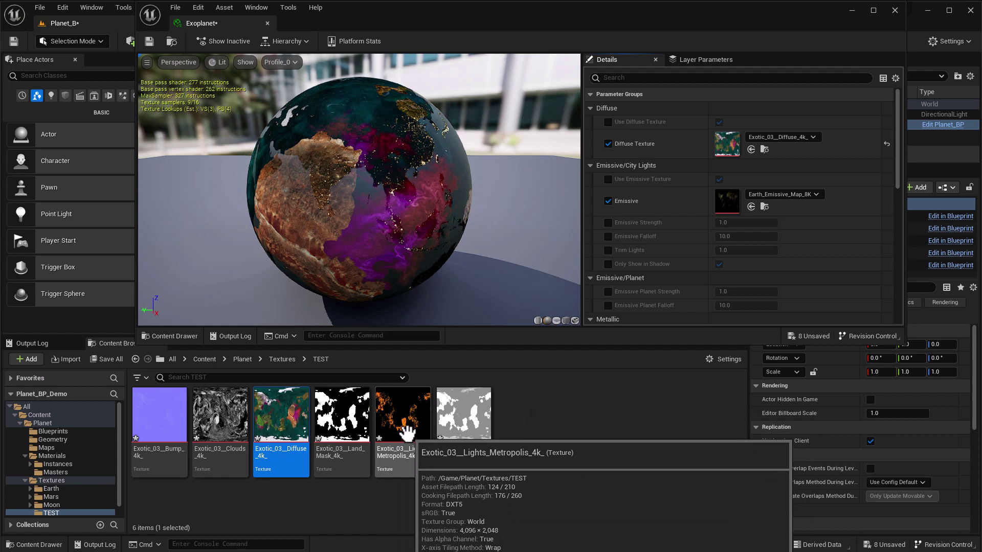
left_click_drag(407, 431, 728, 204)
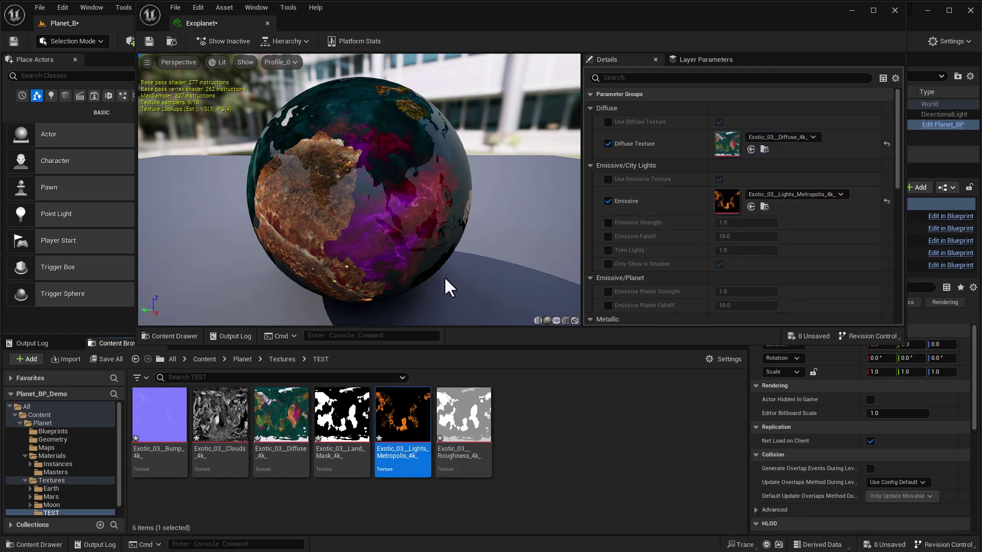
- Examine the Exotic 03 Lights Metropolis texture in Photoshop with and without its black Layer 2, and compare it with Exoplanet's preview in Unreal
left_click_drag(444, 276, 557, 276)
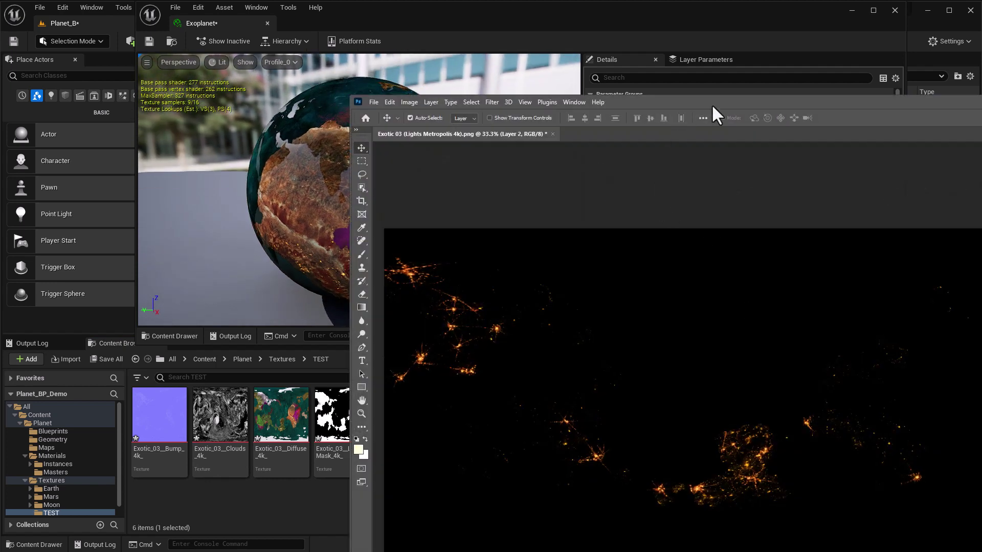
left_click_drag(711, 103, 391, 9)
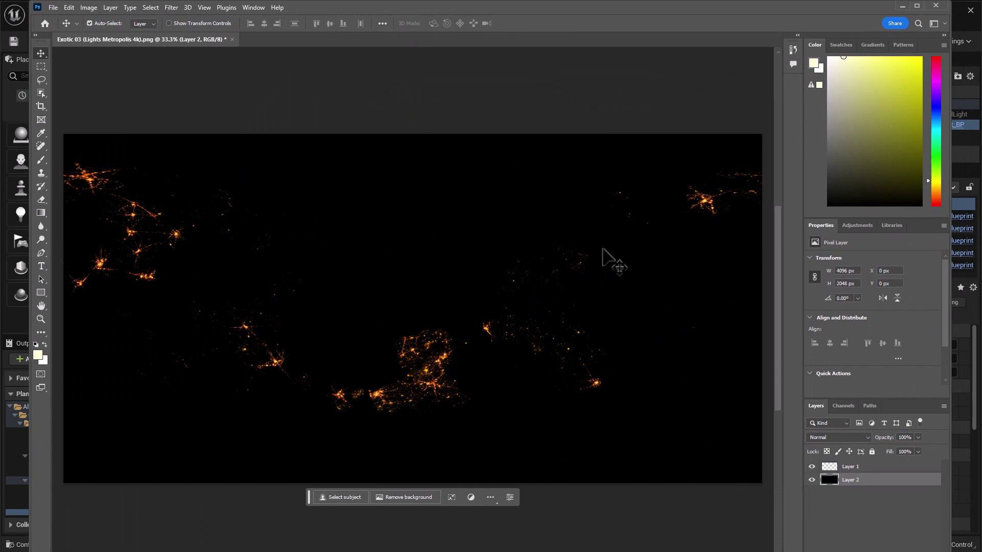
left_click(812, 480)
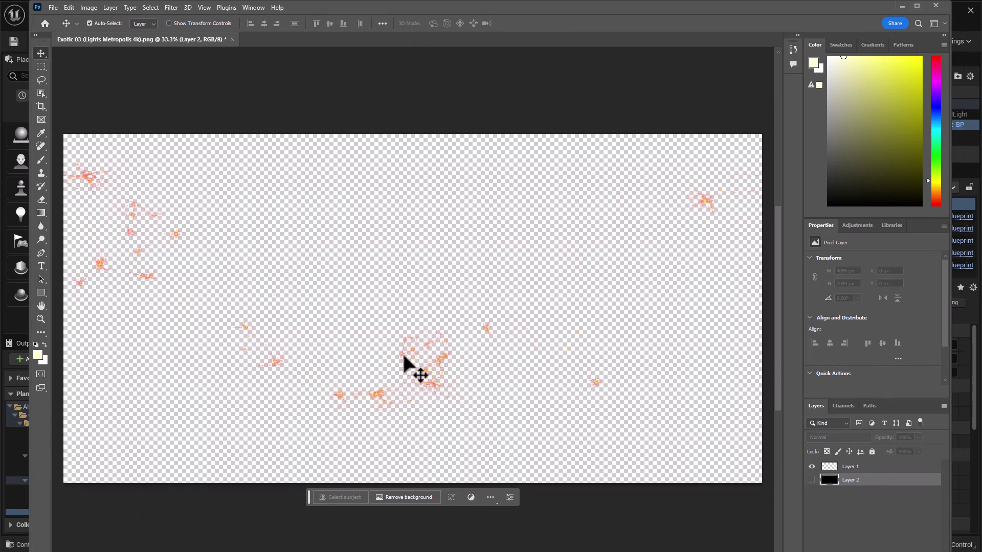
left_click(811, 480)
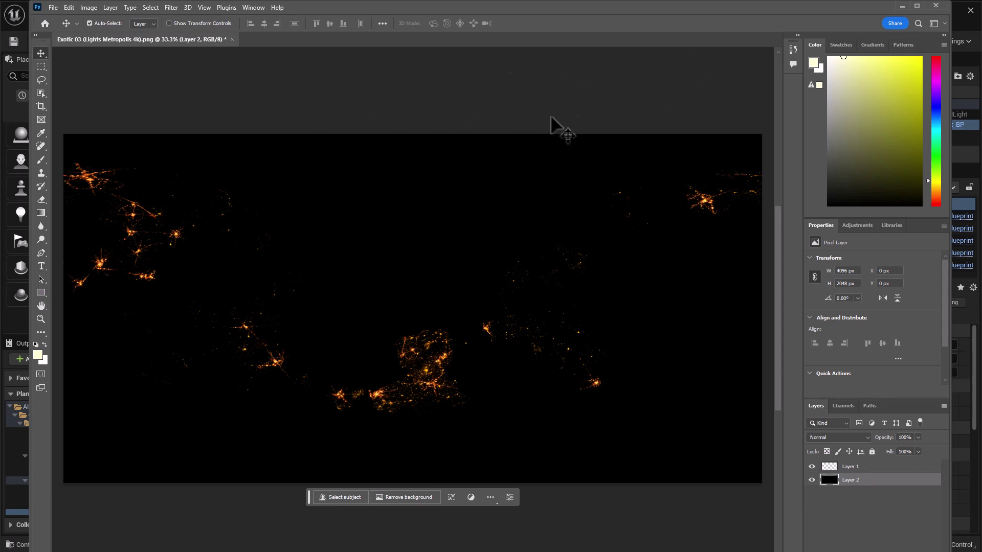
left_click(901, 6)
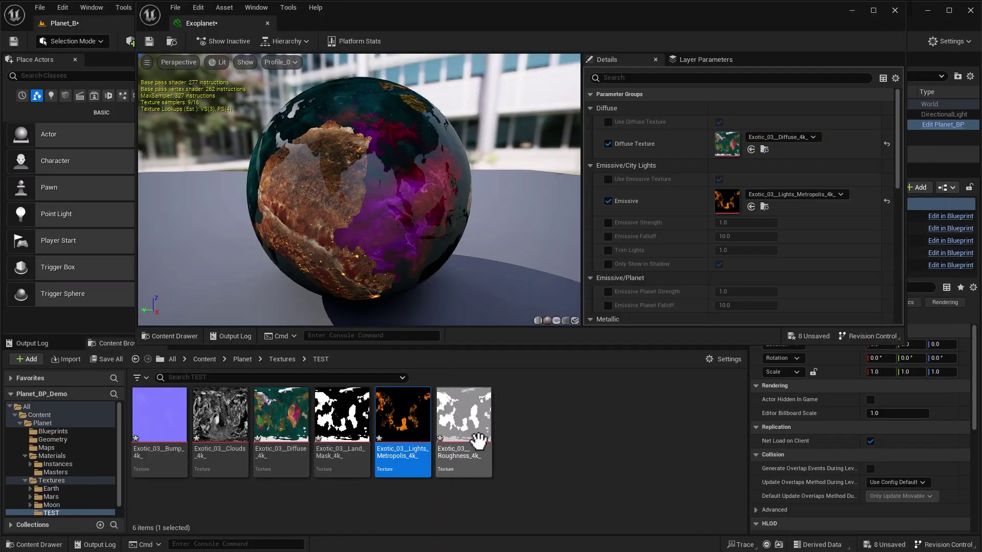
left_click_drag(416, 267, 396, 244)
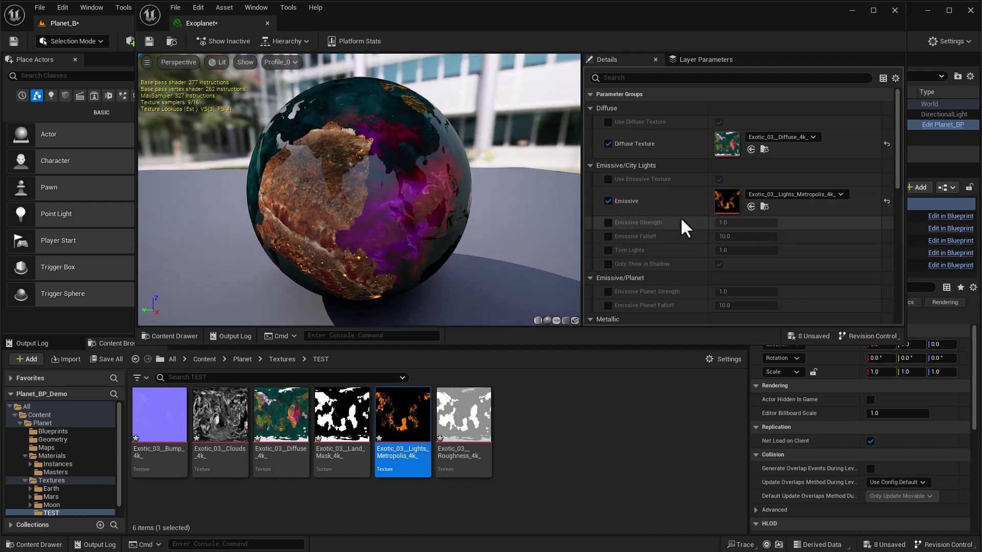
- Try to assign Exotic_03__Bump_4k_ as Exoplanet's NormalMap Texture
scroll(681, 237, "down", 2)
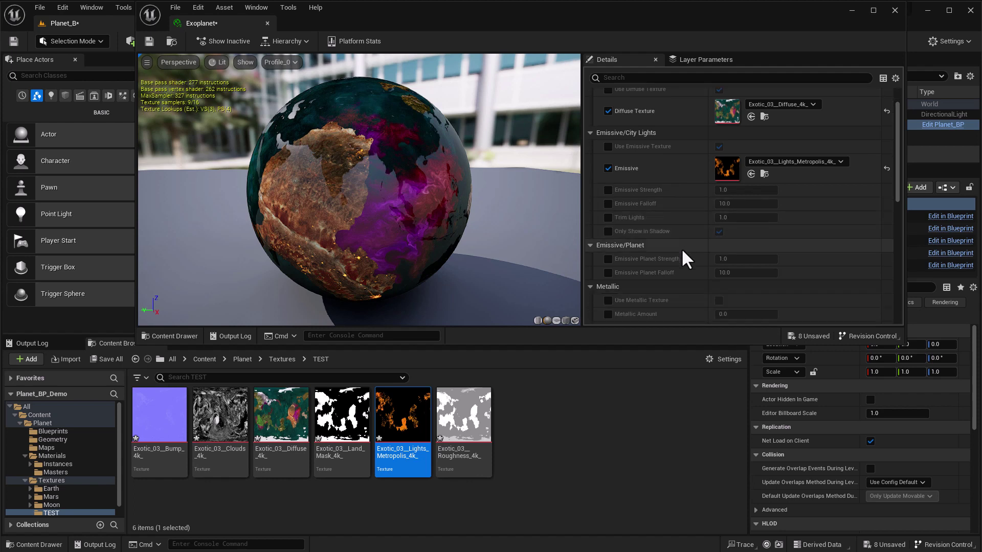
scroll(681, 247, "down", 5)
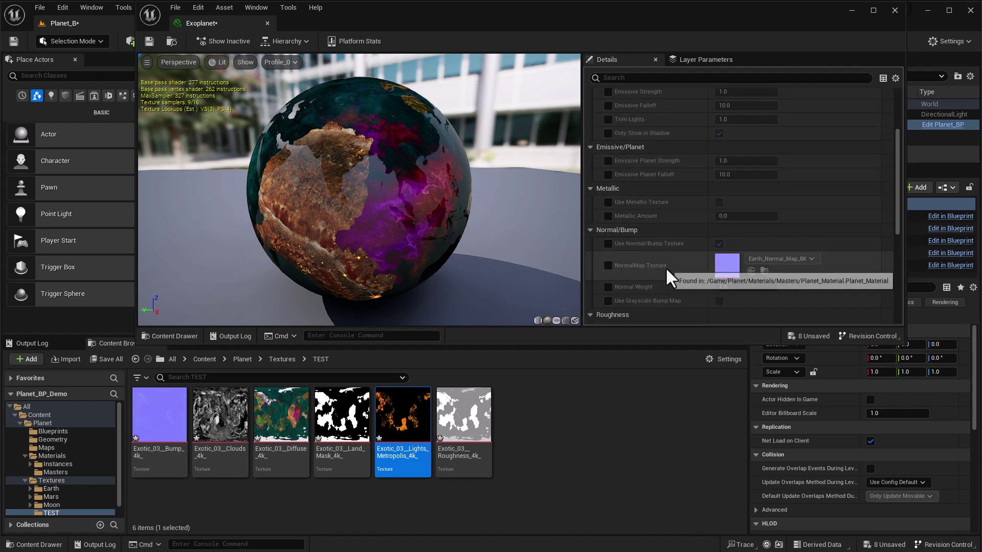
scroll(690, 271, "down", 2)
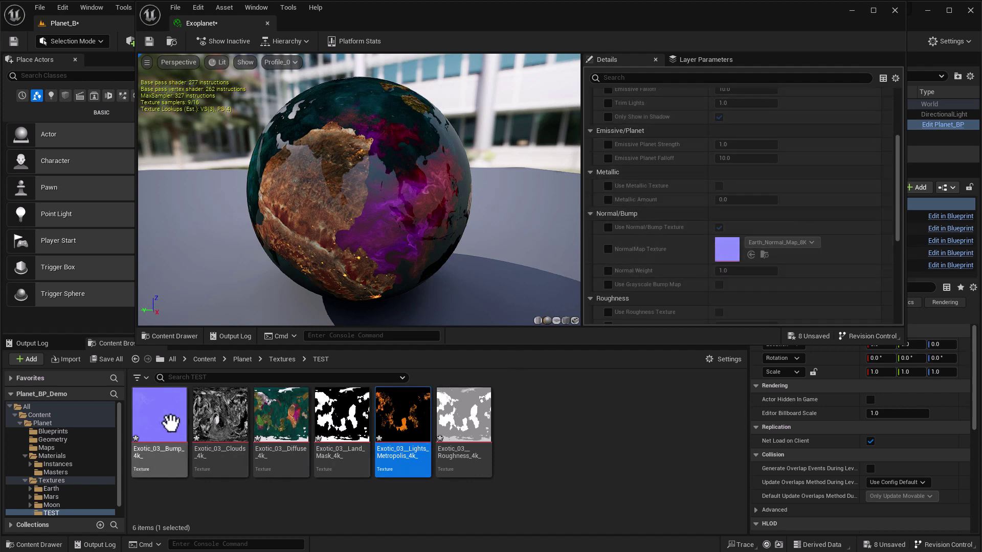
left_click_drag(158, 412, 732, 254)
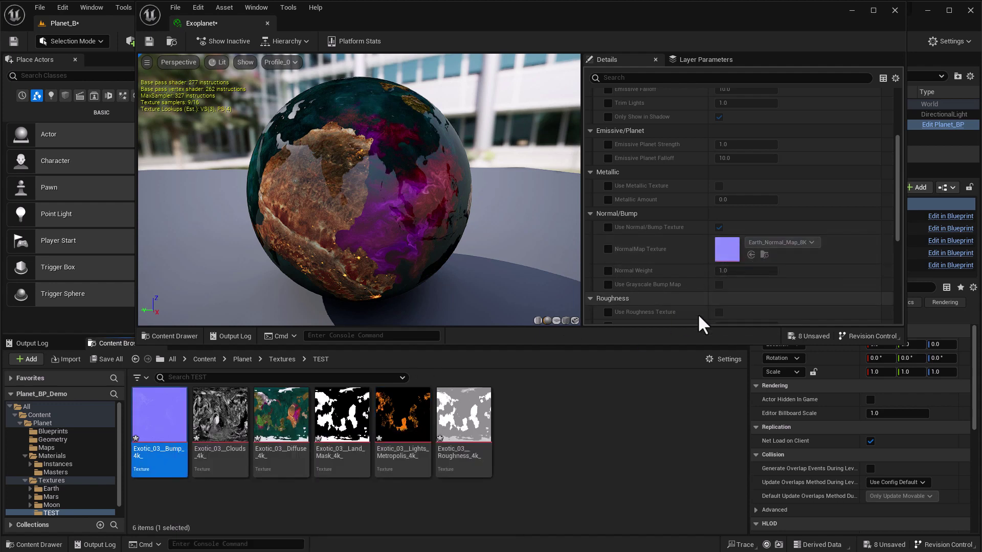
- Override Exoplanet's Specular Texture with Exotic_03__Land_Mask_4k_ and check the reflections around the preview sphere
scroll(695, 251, "down", 6)
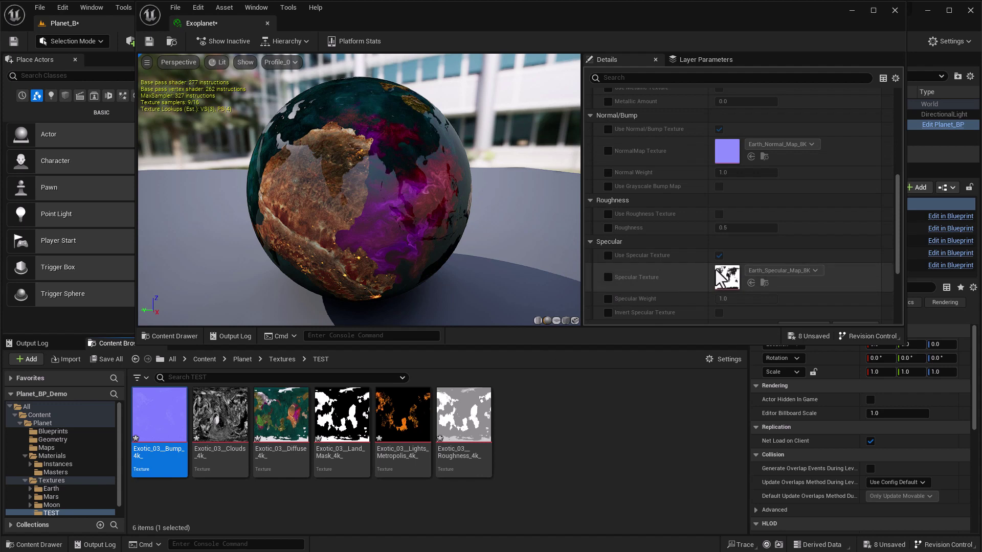
left_click(608, 277)
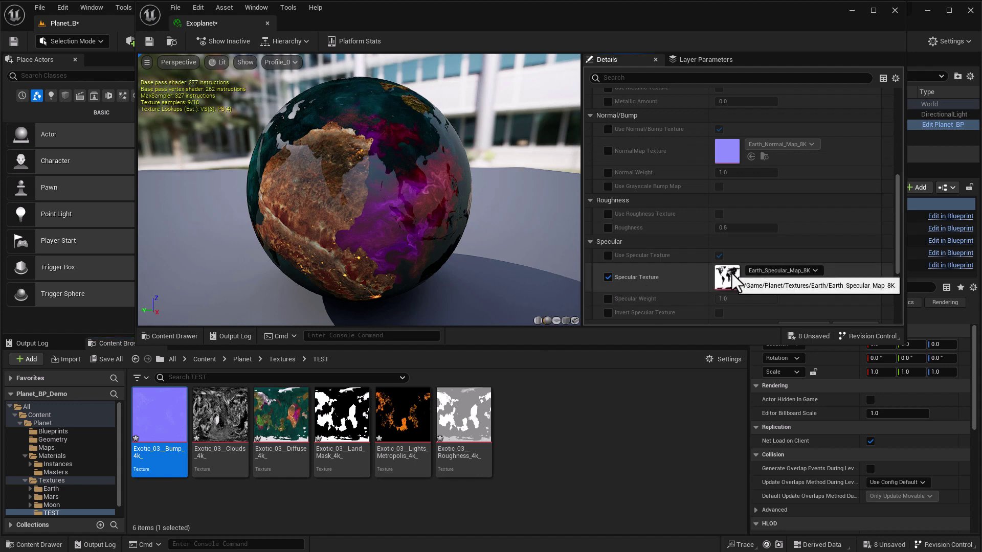
left_click_drag(341, 414, 727, 276)
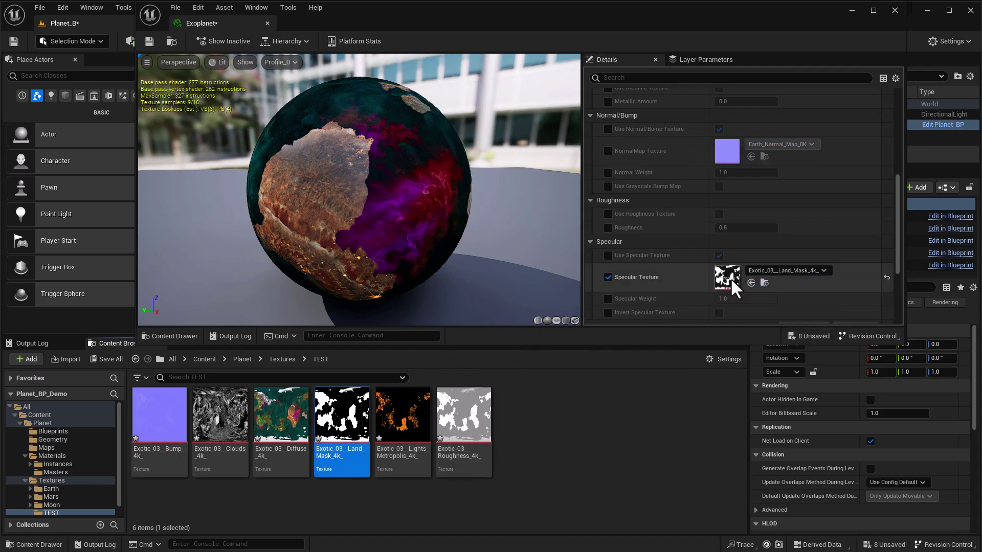
left_click_drag(418, 219, 299, 125)
left_click_drag(315, 177, 358, 189)
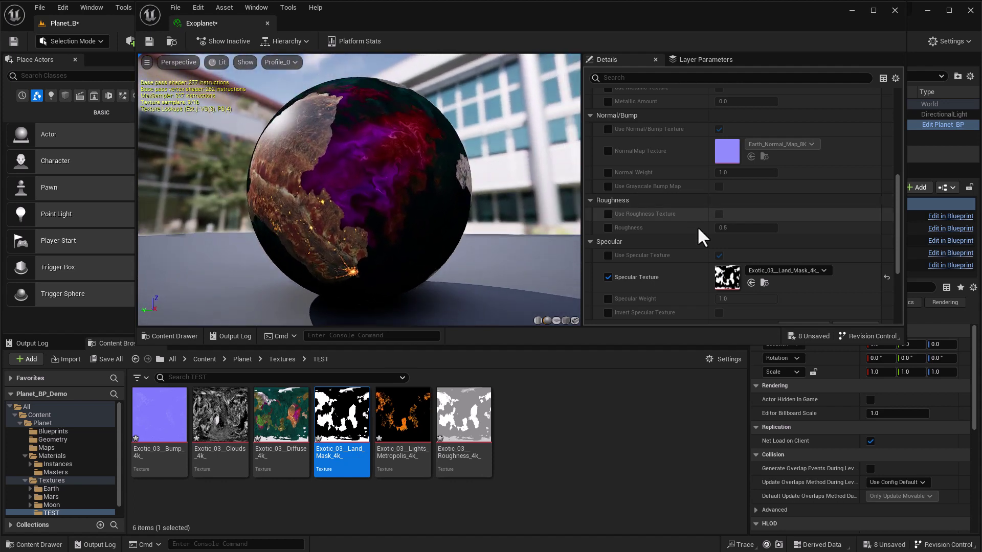
- Override and enable Invert Specular Texture on Exoplanet, and inspect the preview sphere from several sides
left_click(607, 312)
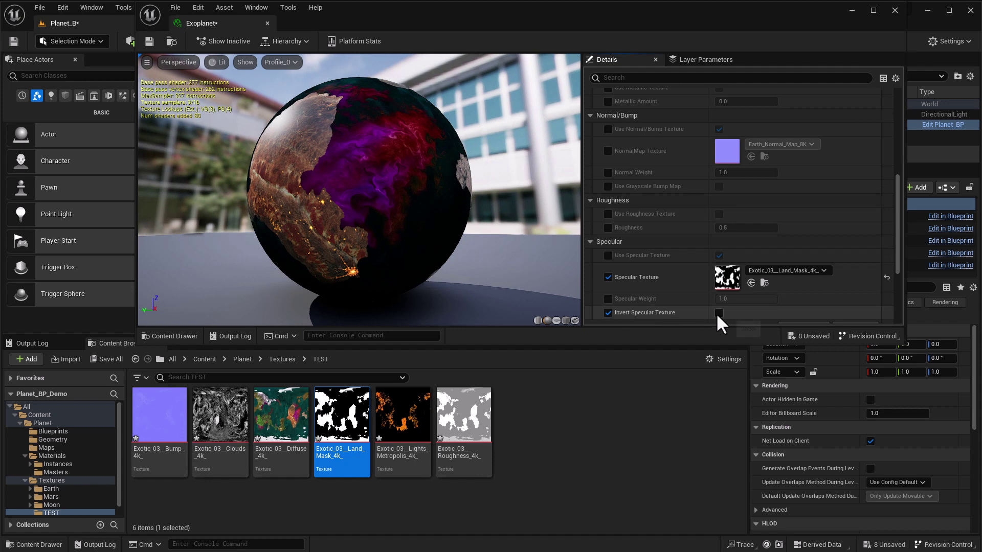
left_click(717, 313)
left_click_drag(383, 220, 343, 154)
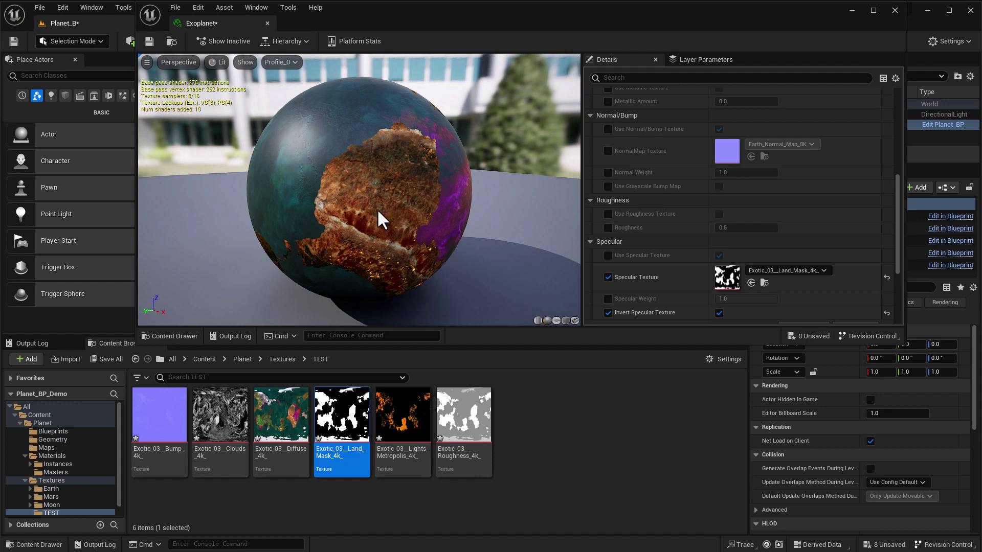
left_click_drag(379, 210, 406, 220)
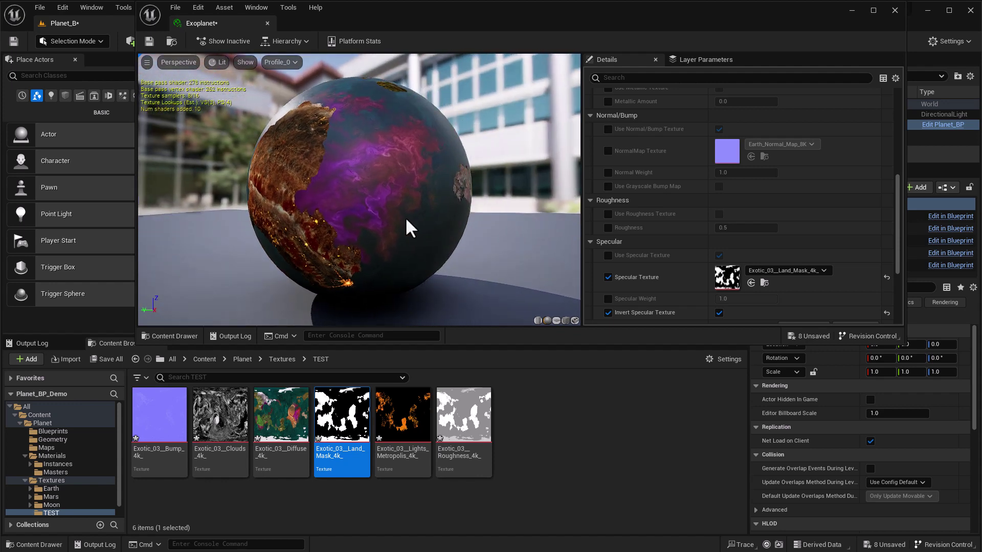
- Try driving Exoplanet's roughness with the Exotic_03__Roughness_4k_ texture, and switch the Use Roughness Texture override back off
left_click(608, 213)
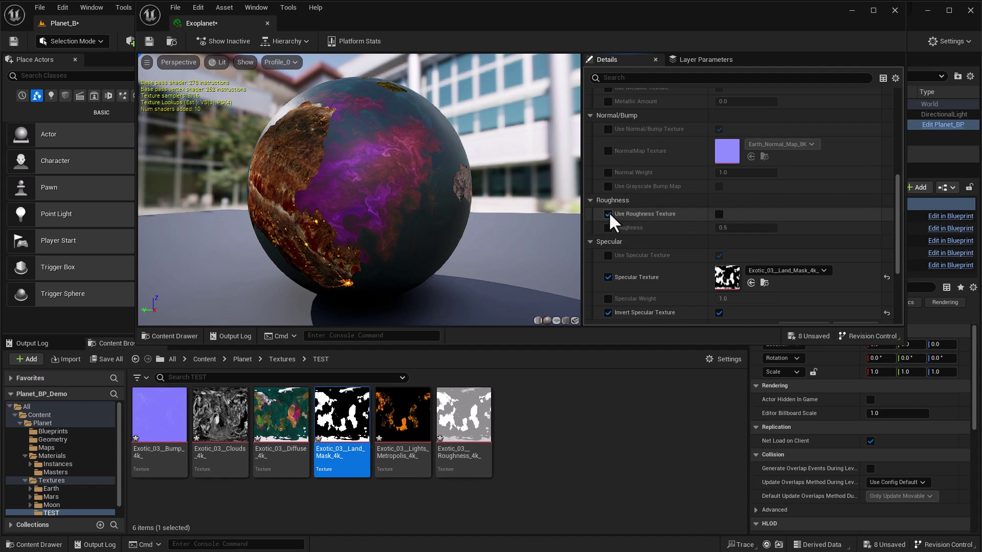
left_click(718, 214)
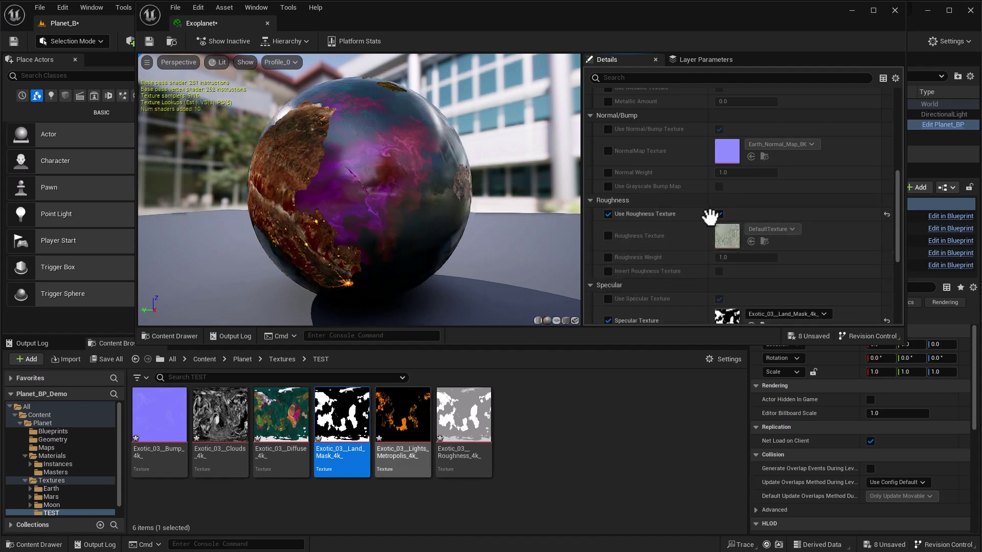
left_click(608, 236)
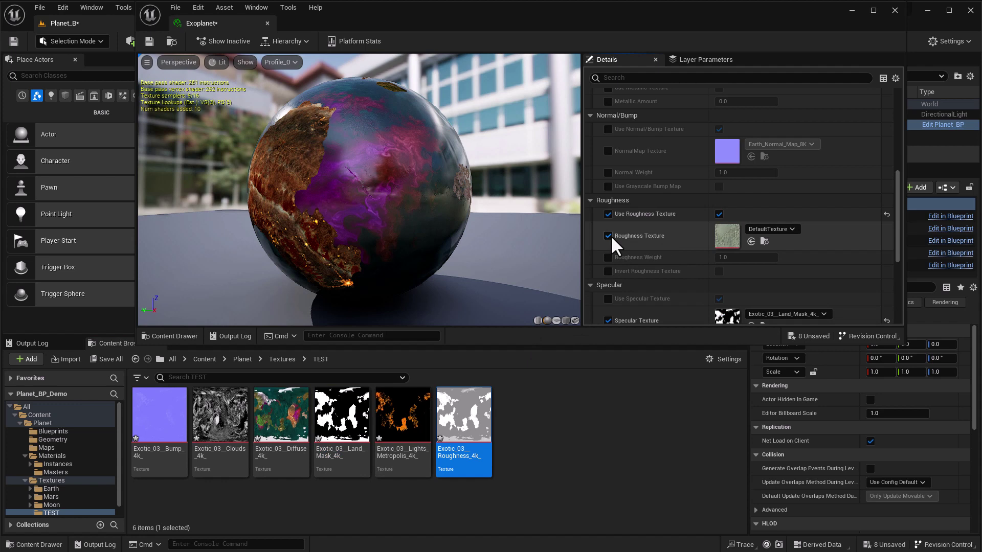
mouse_move(465, 420)
left_mouse_down()
mouse_move(719, 225)
mouse_move(726, 235)
left_mouse_up()
left_click_drag(437, 246, 470, 239)
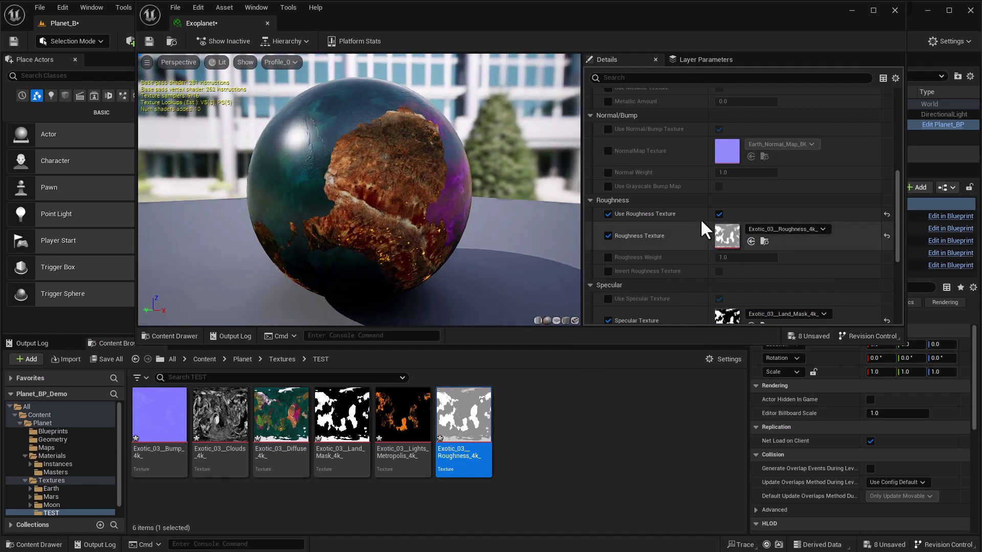
left_click(608, 214)
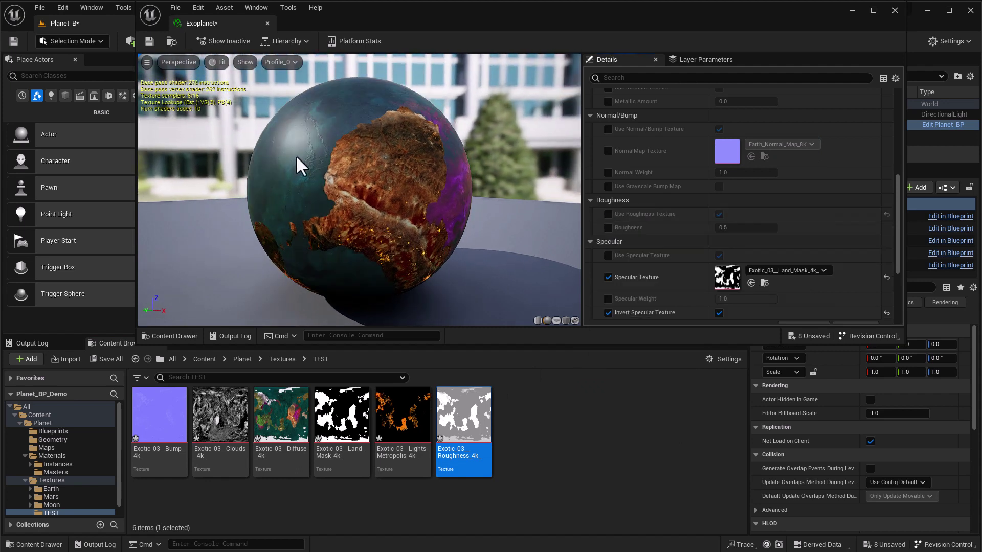
- Override Exoplanet's Specular Weight and reduce it to 0.584
left_click_drag(295, 154, 317, 179)
left_click(608, 299)
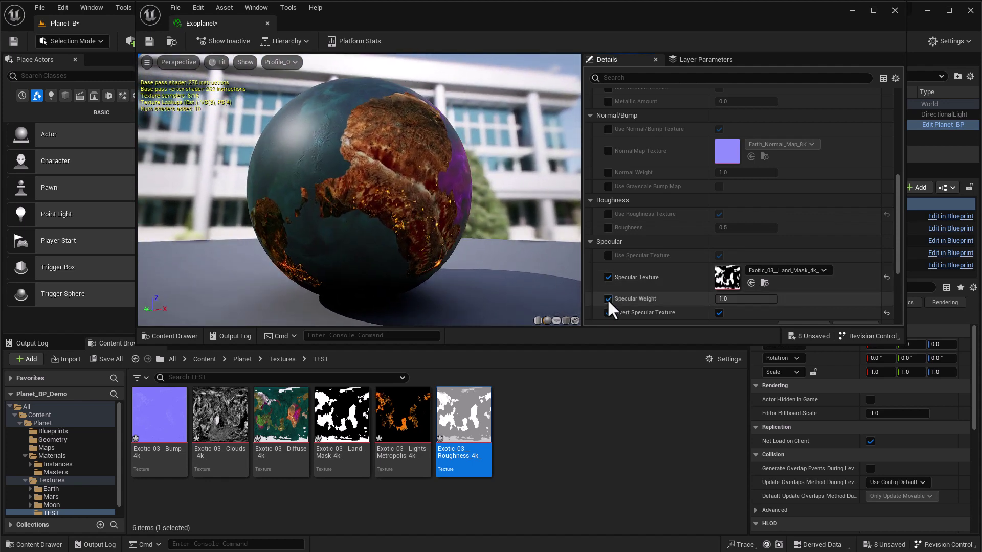
left_click(731, 298)
left_click_drag(732, 299, 724, 299)
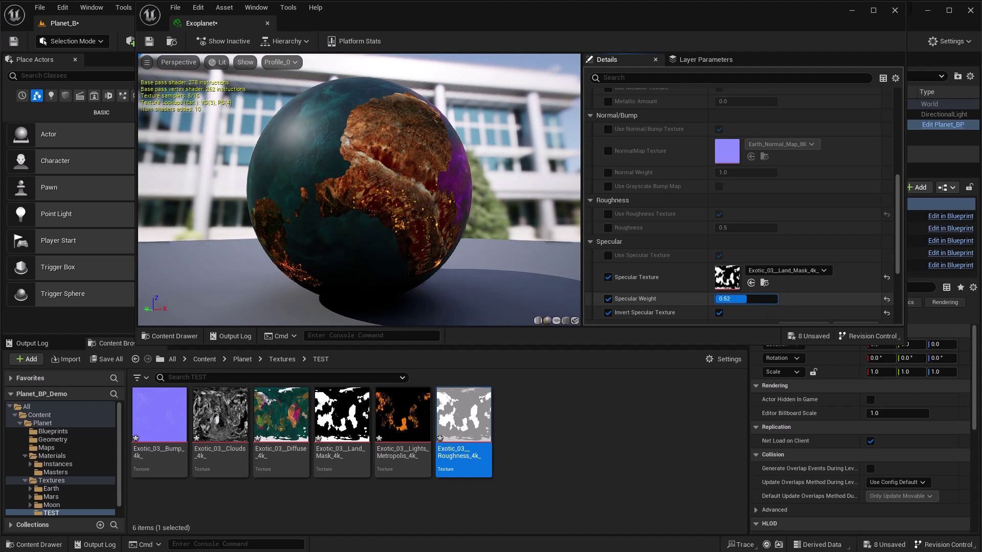
- Override Exoplanet's Roughness with a value of 0.524 and check the surface on the preview sphere
left_click(608, 227)
left_click(721, 228)
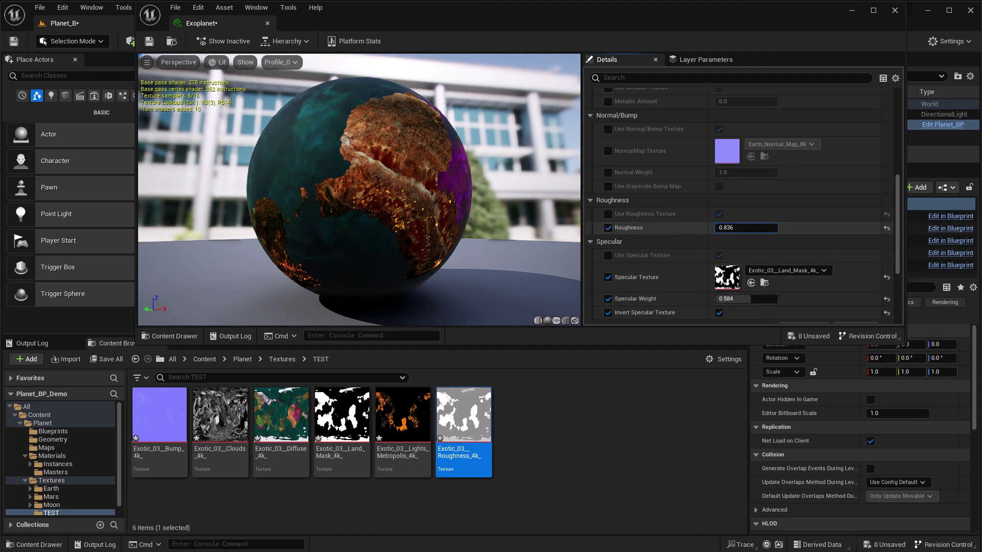
type("0.58")
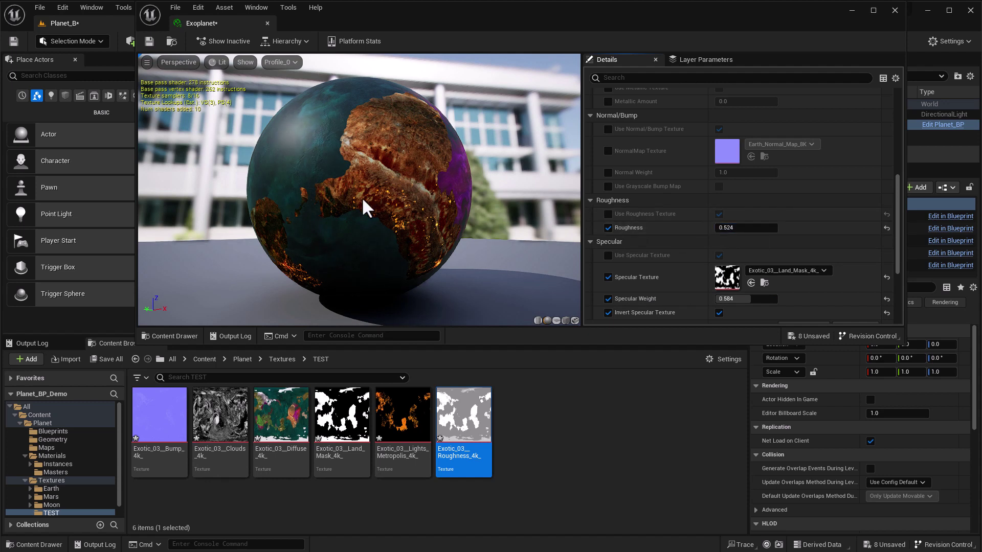
left_click_drag(366, 208, 294, 203)
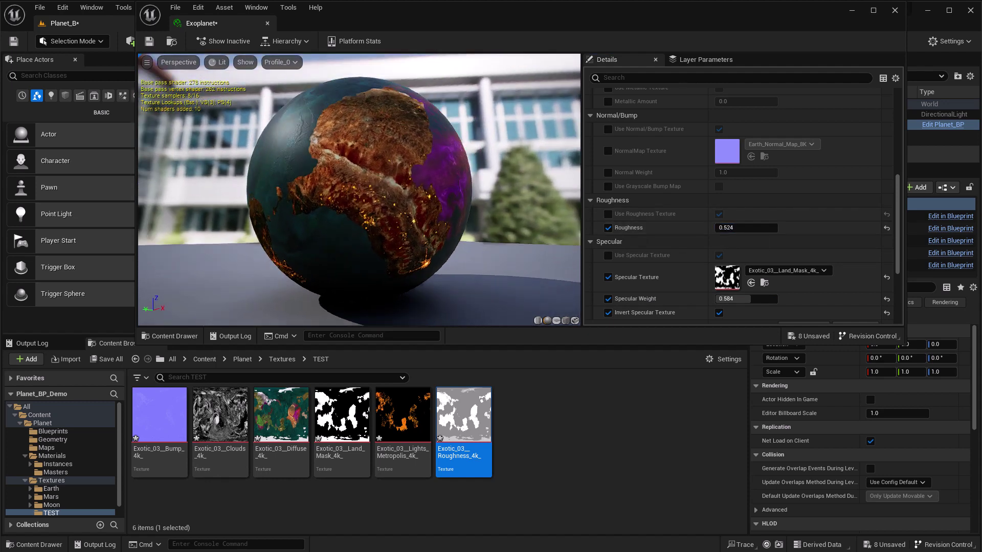
- Assign the Exoplanet material instance from the Instances folder to Element 0 of Planet_BP's Planet component and inspect it in the level
left_click(851, 10)
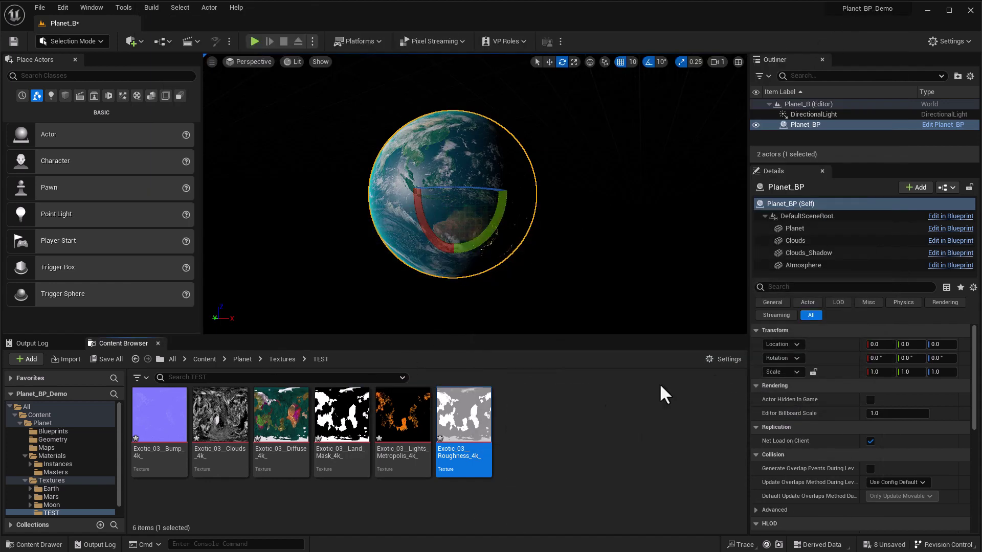
left_click(56, 464)
left_click(633, 424)
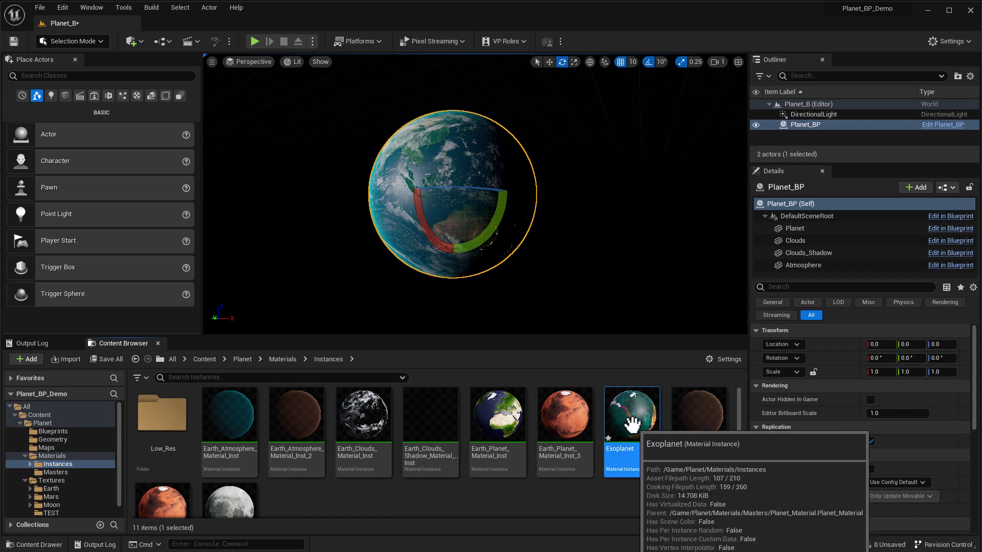
left_click(838, 234)
left_click_drag(636, 450, 875, 446)
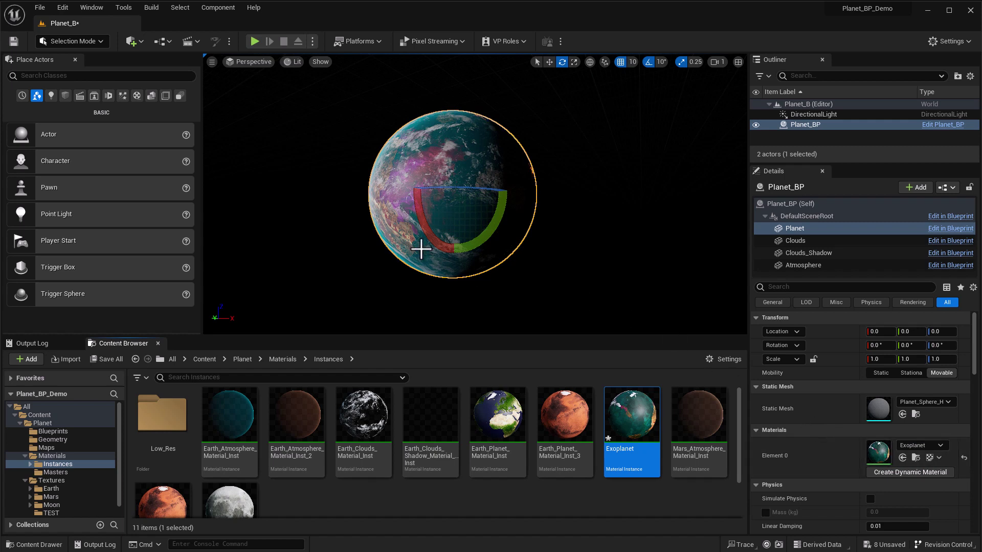
left_click_drag(439, 168, 386, 173, "alt")
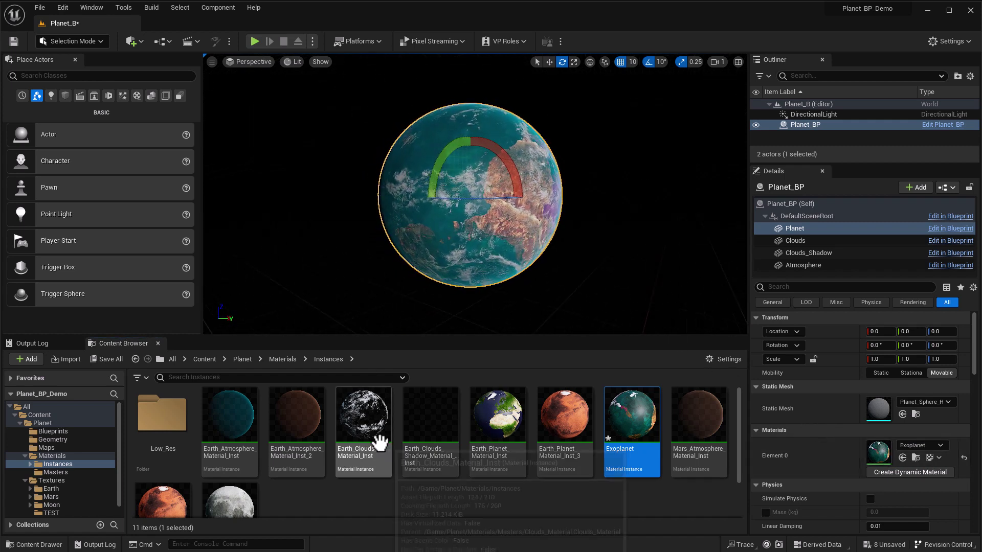
- Duplicate Earth_Clouds_Material_Inst within the Instances folder as ExoClouds and open the copy for editing
left_click_drag(380, 439, 415, 503)
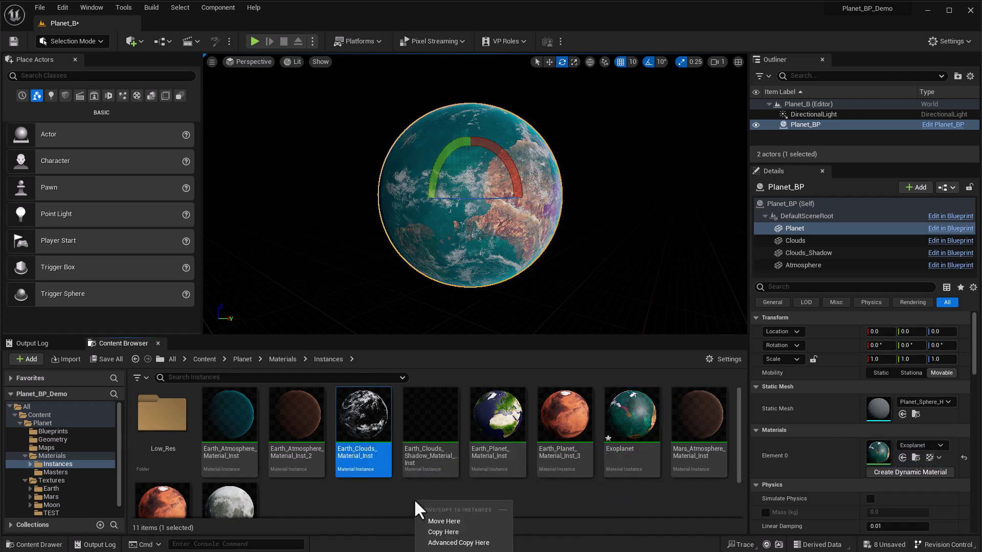
left_click(443, 531)
type("Ec")
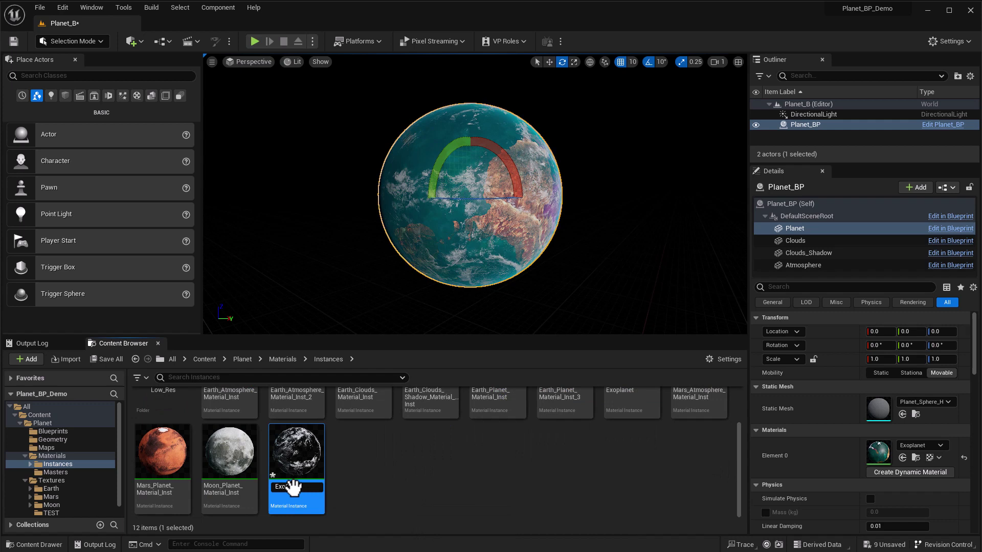
type("oClouds")
key("Return")
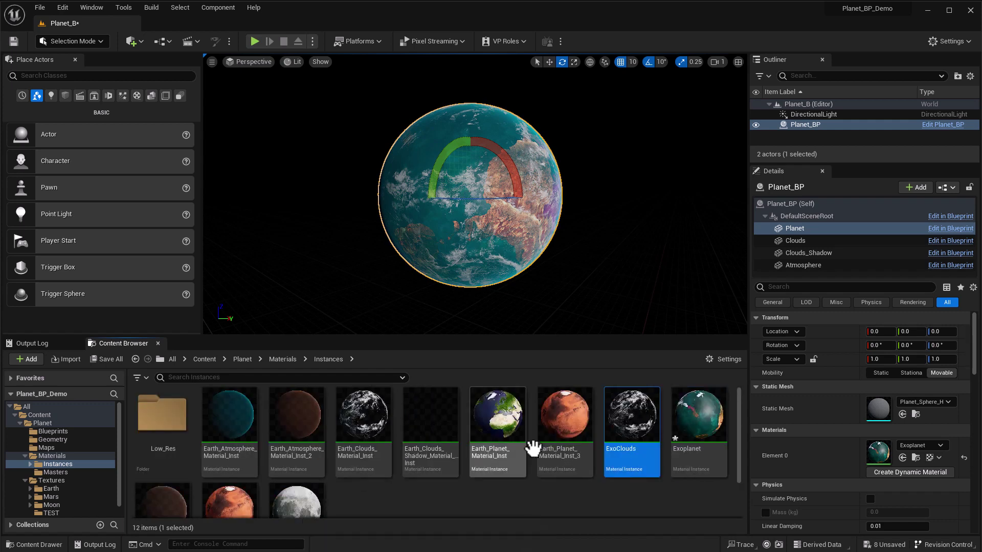
double_click(629, 423)
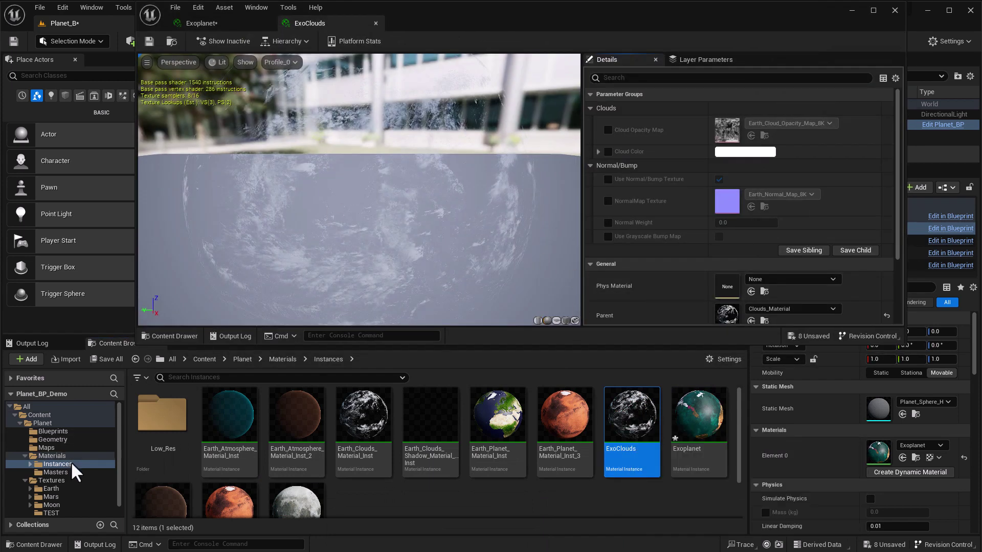
- Override ExoClouds' Cloud Opacity Map with the Exotic_03__Clouds_4k_ texture from the TEST folder and minimize the material editor
scroll(63, 496, "down", 1)
left_click(58, 502)
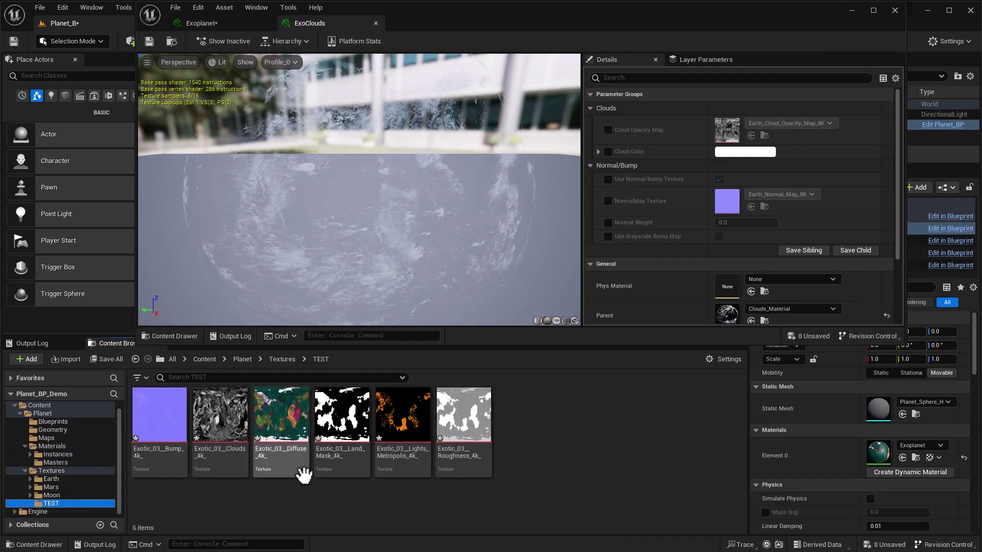
mouse_move(229, 433)
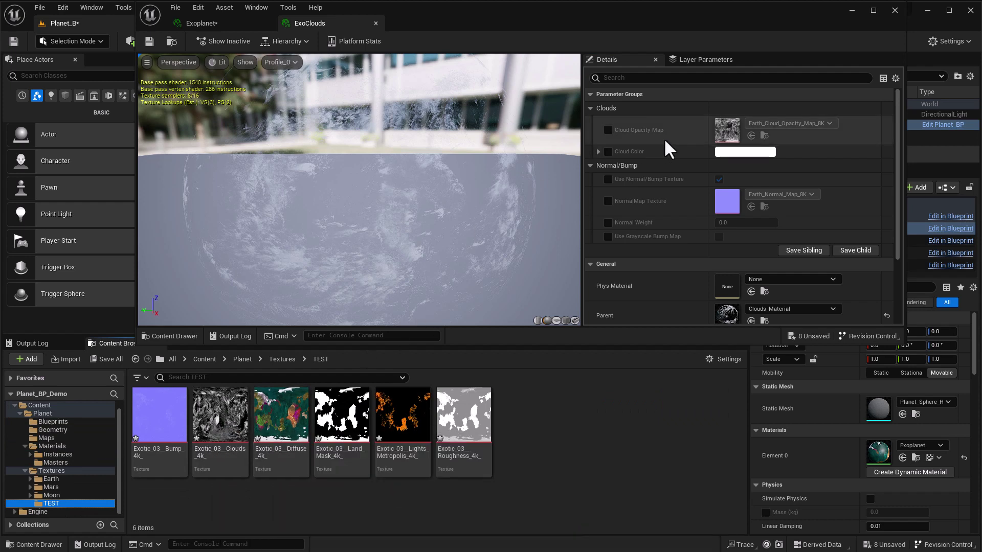
left_click(607, 131)
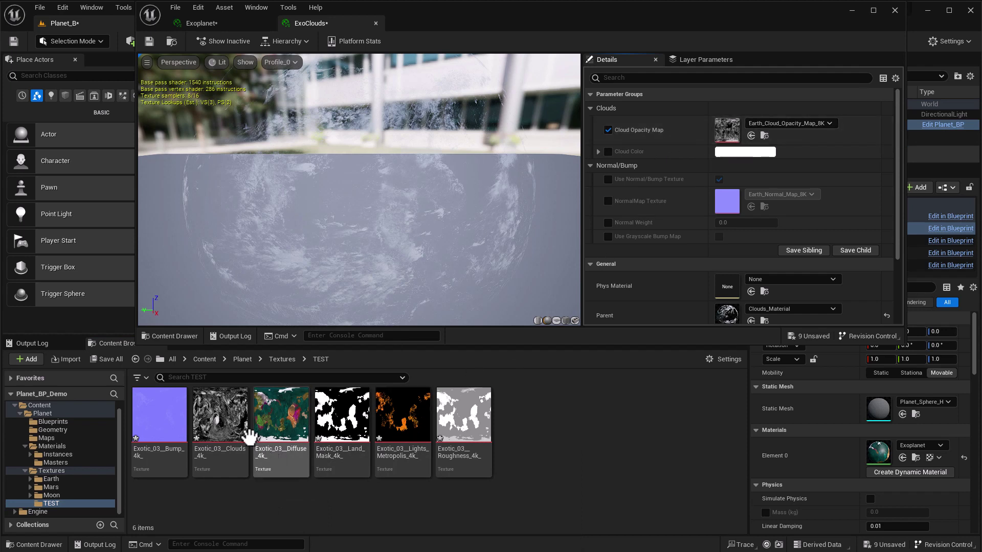
left_click_drag(251, 436, 726, 130)
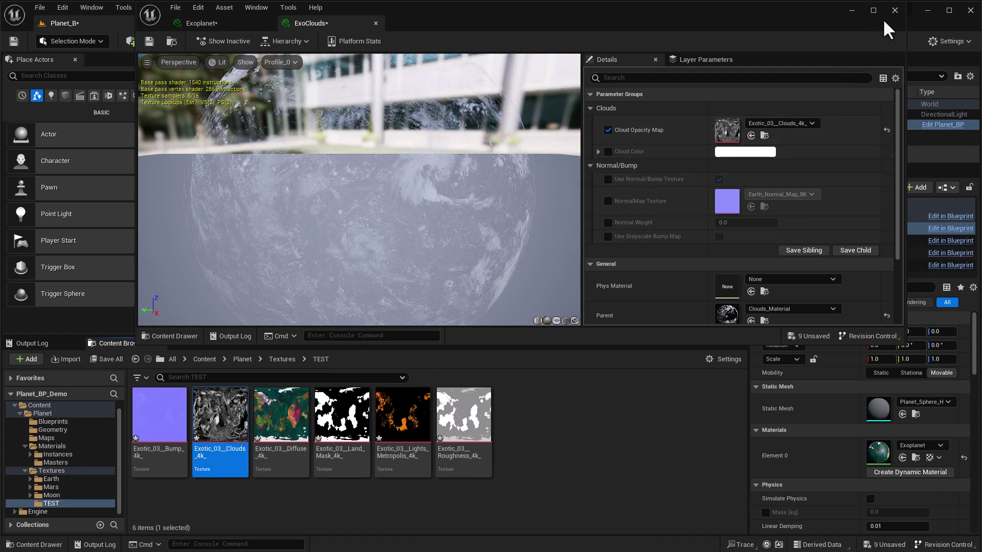
left_click(851, 10)
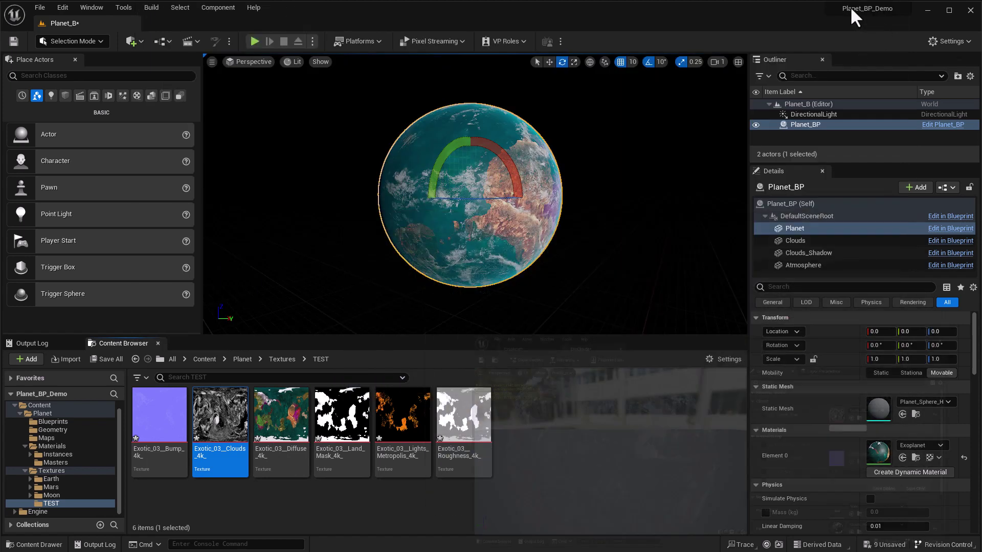
- Assign ExoClouds from the Instances folder to Element 0 of Planet_BP's Clouds component and deselect the planet
scroll(893, 443, "down", 1)
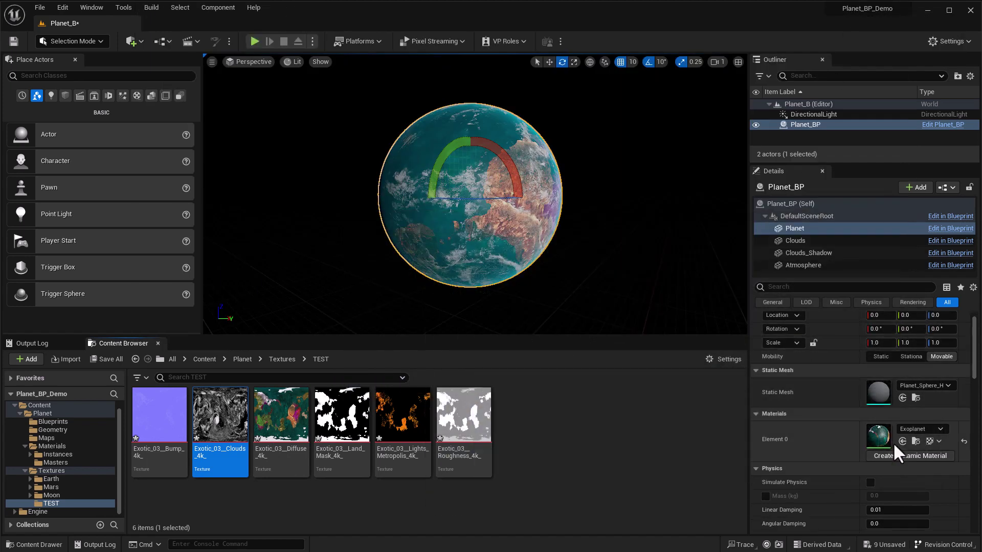
left_click(794, 240)
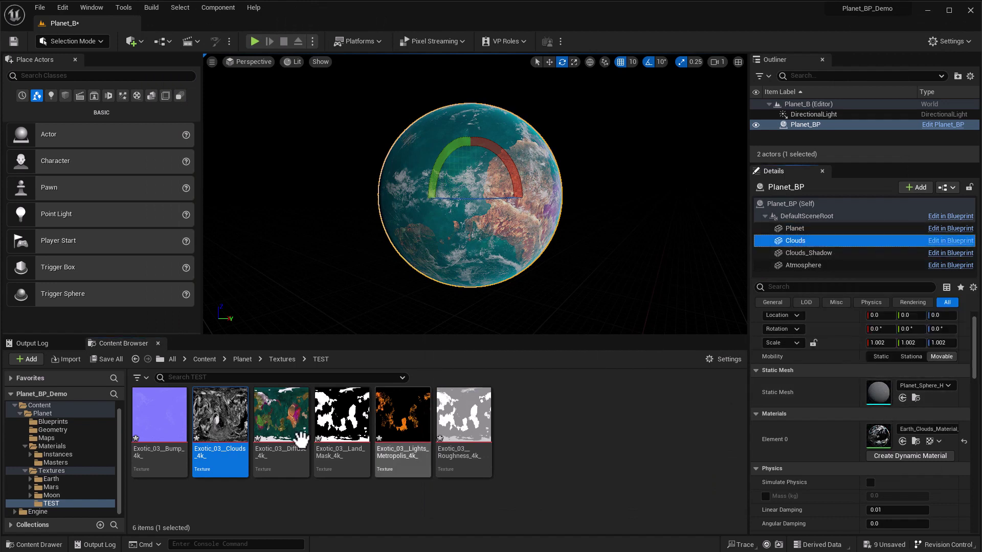
left_click(56, 448)
double_click(159, 415)
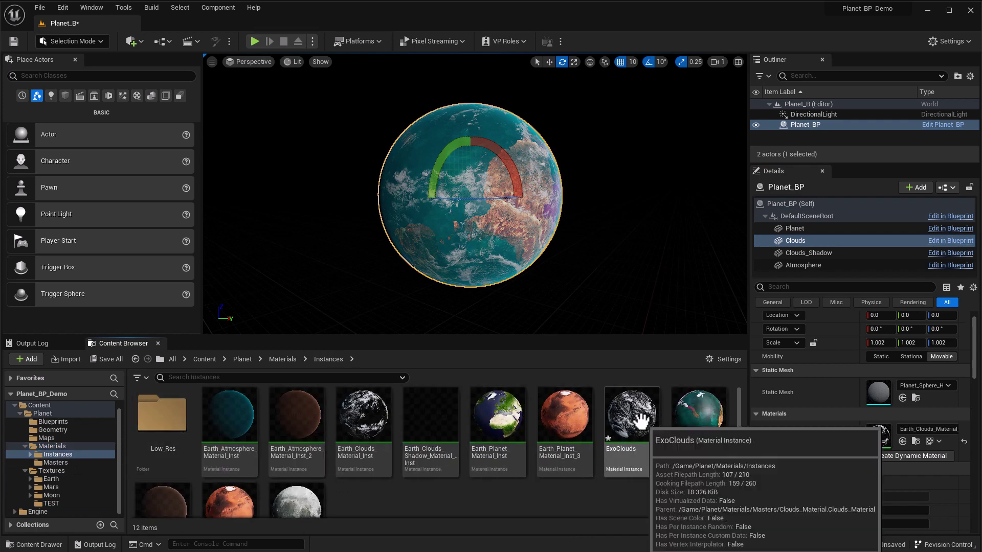
left_click_drag(633, 424, 877, 437)
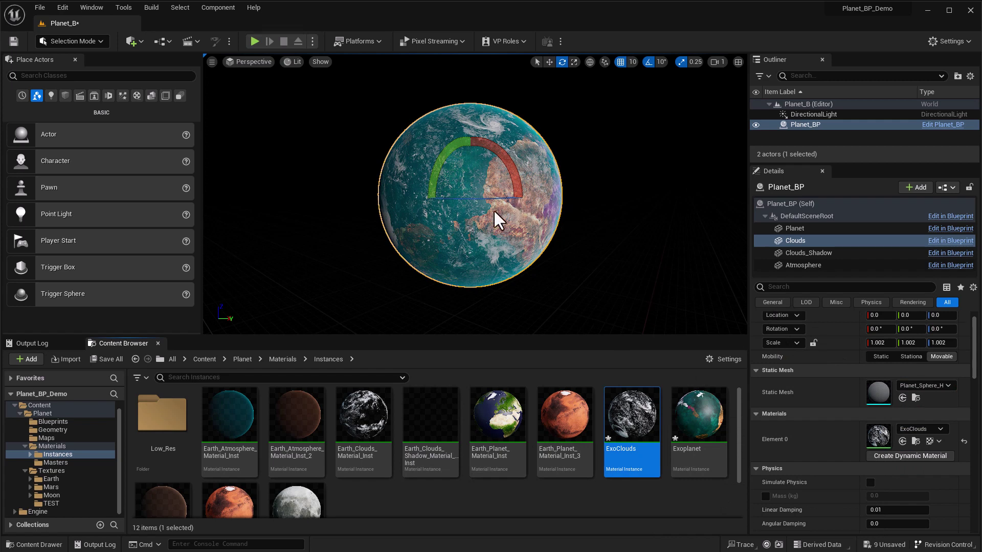
key("Escape")
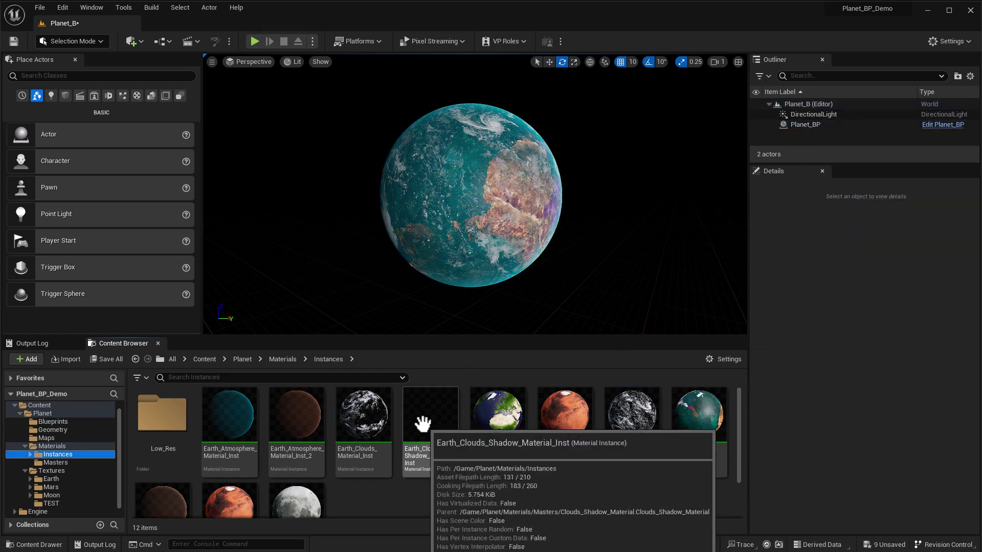
- Duplicate Earth_Clouds_Shadow_Material_Inst within the Instances folder and name the copy ExoCloudsShadow
left_click_drag(423, 424, 413, 495)
left_click(443, 527)
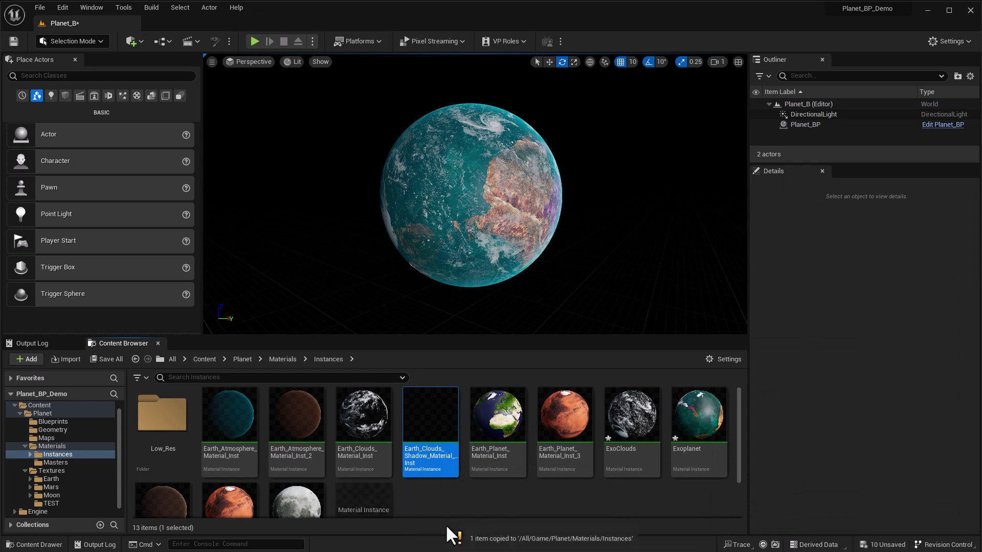
scroll(392, 465, "down", 1)
left_click(368, 501)
key("F2")
type("Exo")
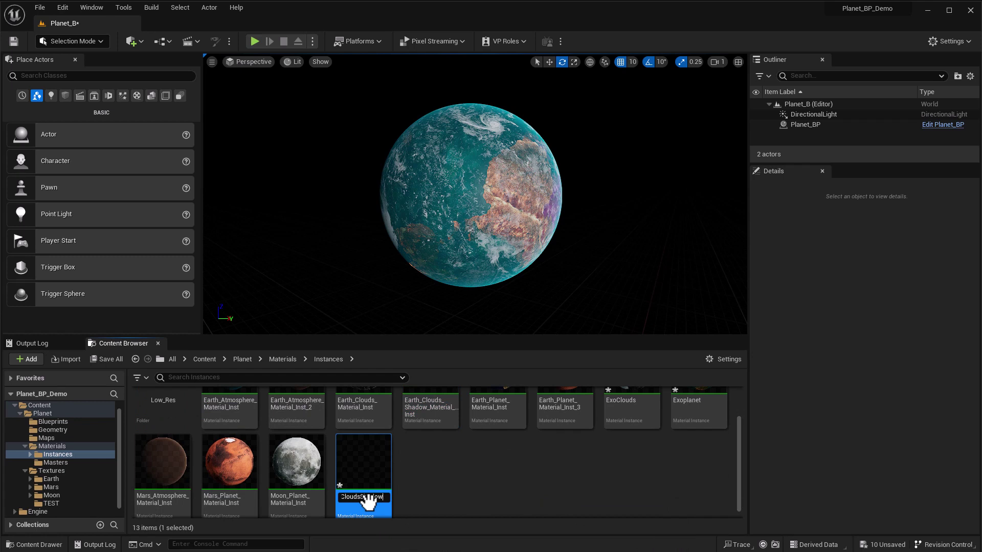
type("CloudsShadow")
key("Return")
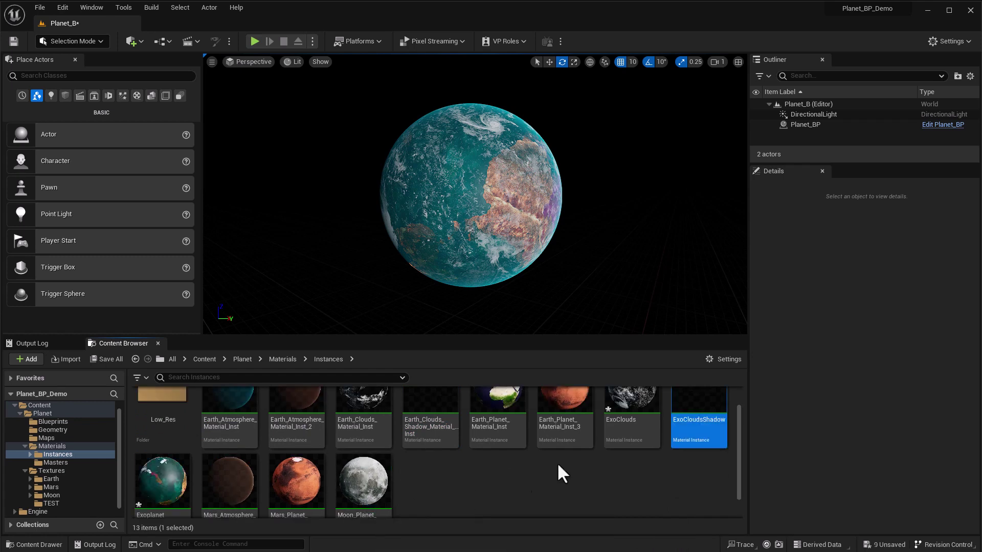
- Override ExoCloudsShadow's Cloud Opacity Texture with Exotic_03__Clouds_4k_ from the TEST folder and close its editor
scroll(660, 487, "up", 1)
double_click(703, 411)
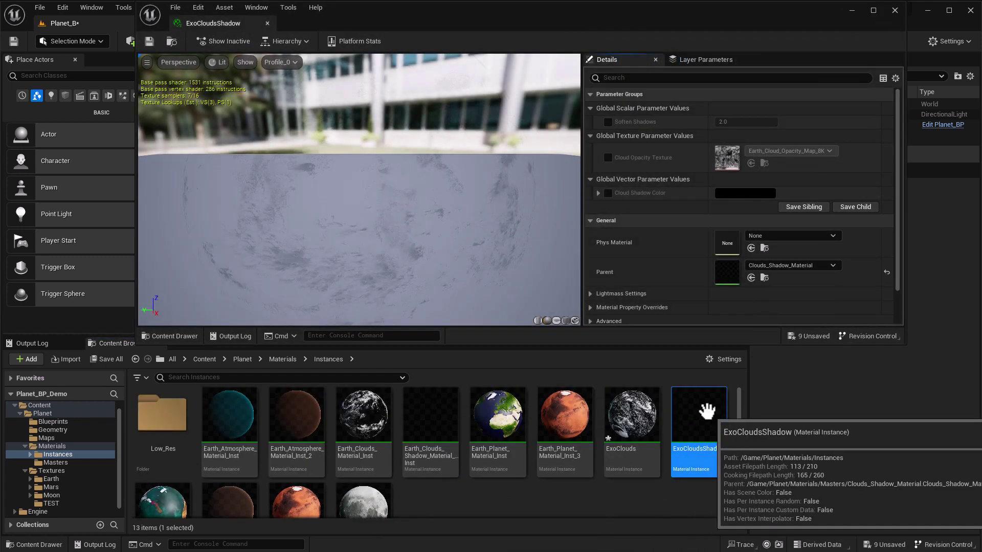
left_click(58, 503)
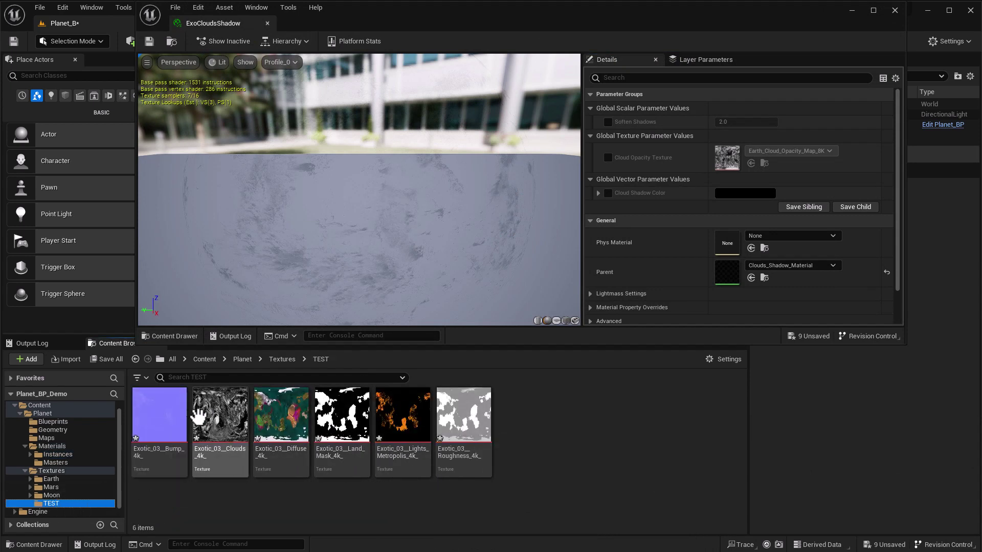
left_click(607, 157)
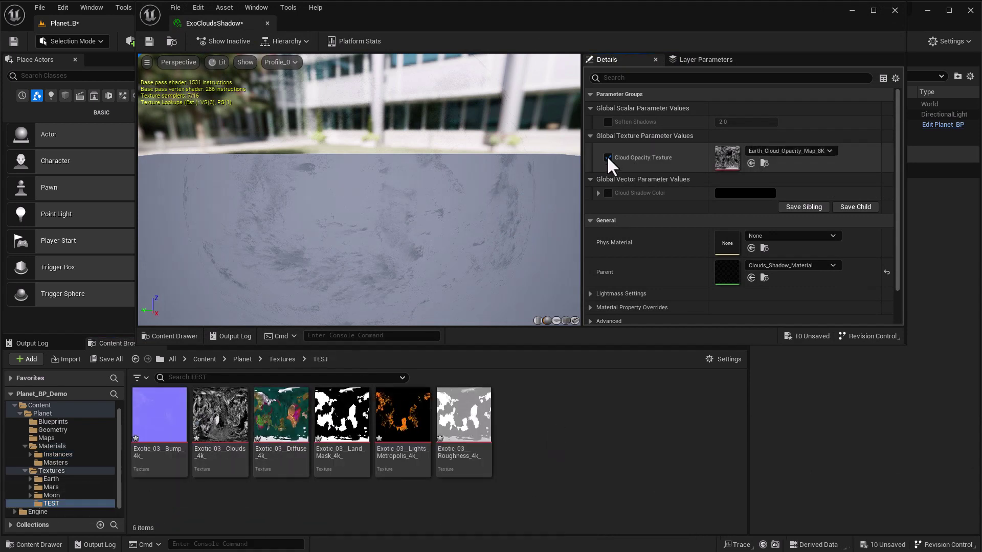
left_click_drag(220, 417, 728, 159)
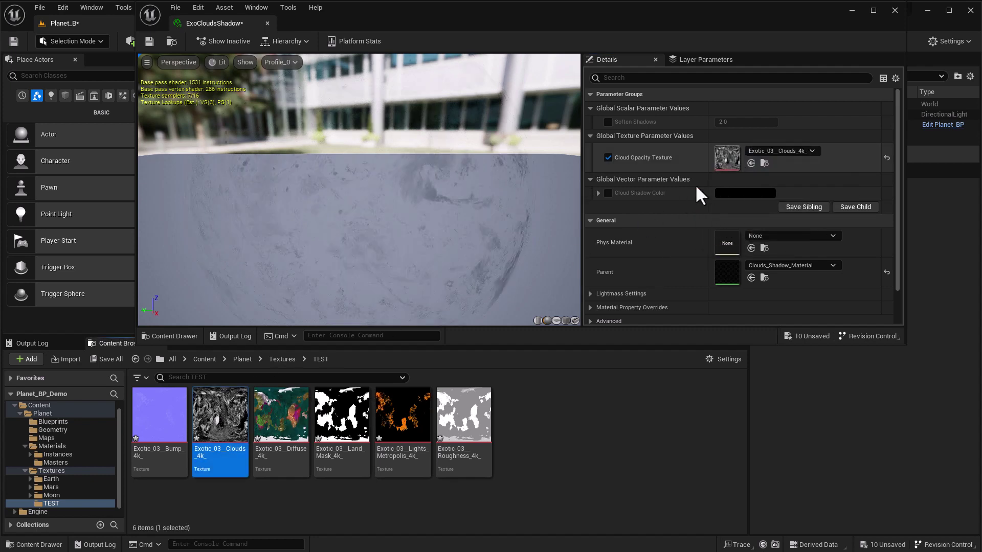
left_click(894, 10)
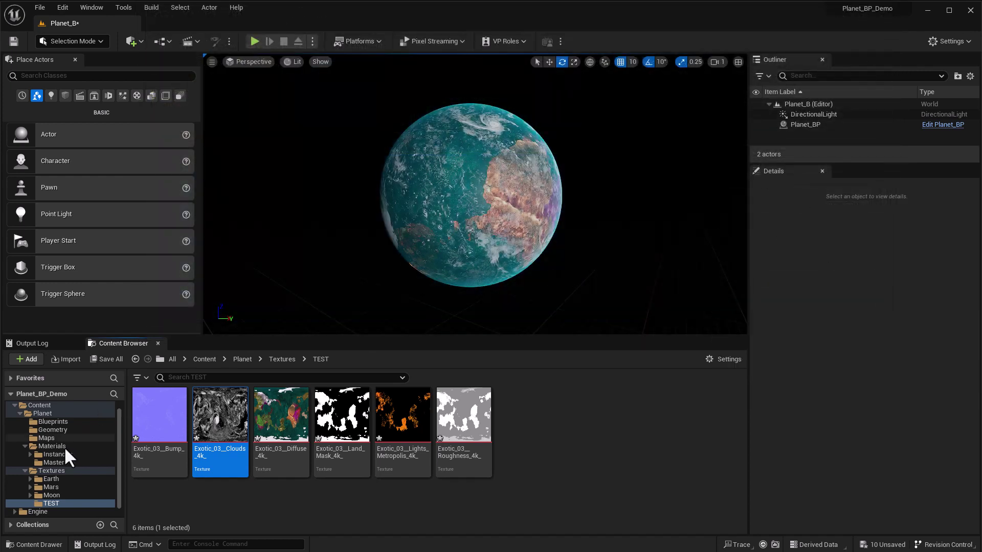
- Assign ExoCloudsShadow from the Instances folder to Element 0 of Planet_BP's Clouds_Shadow component and inspect the planet up close
left_click(55, 449)
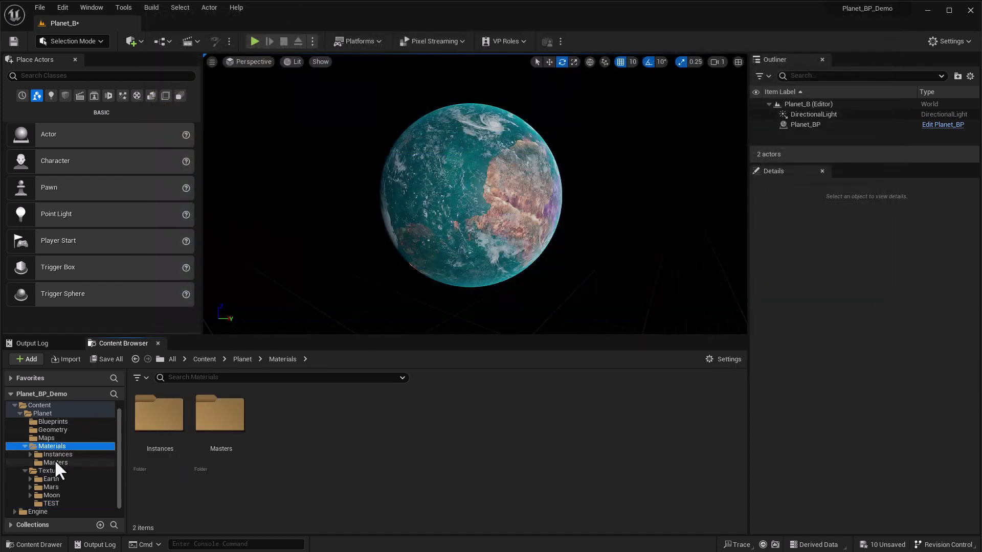
left_click(55, 455)
left_click(700, 422)
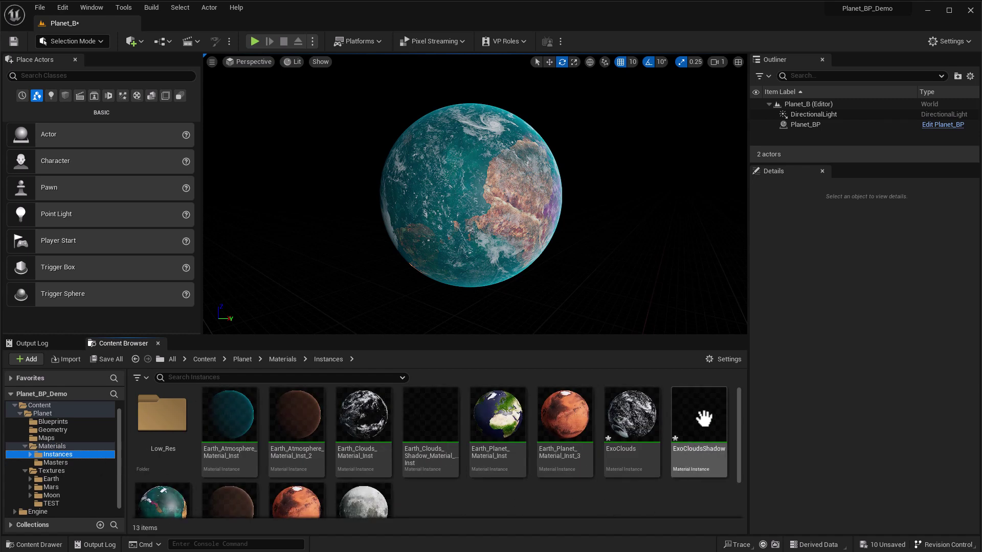
left_click(812, 125)
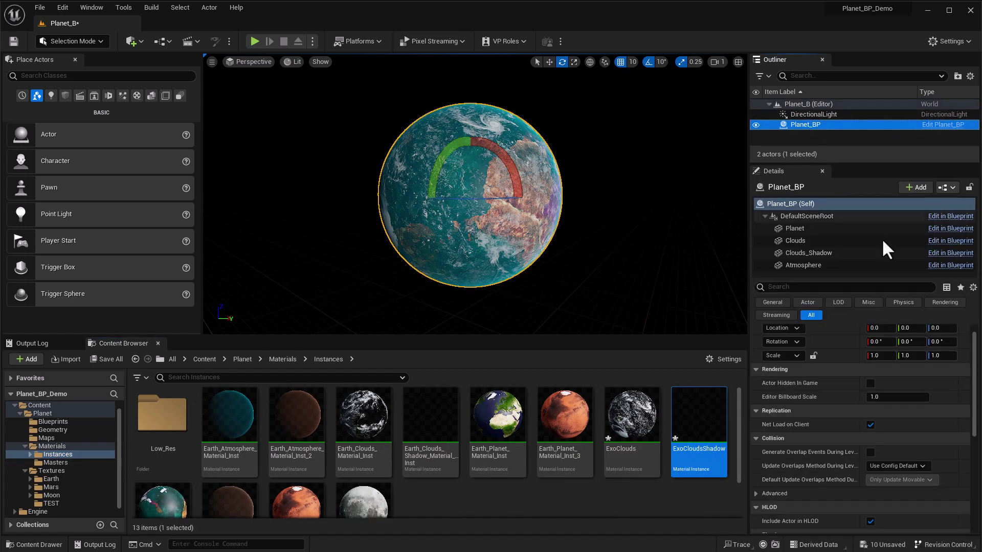
left_click(803, 253)
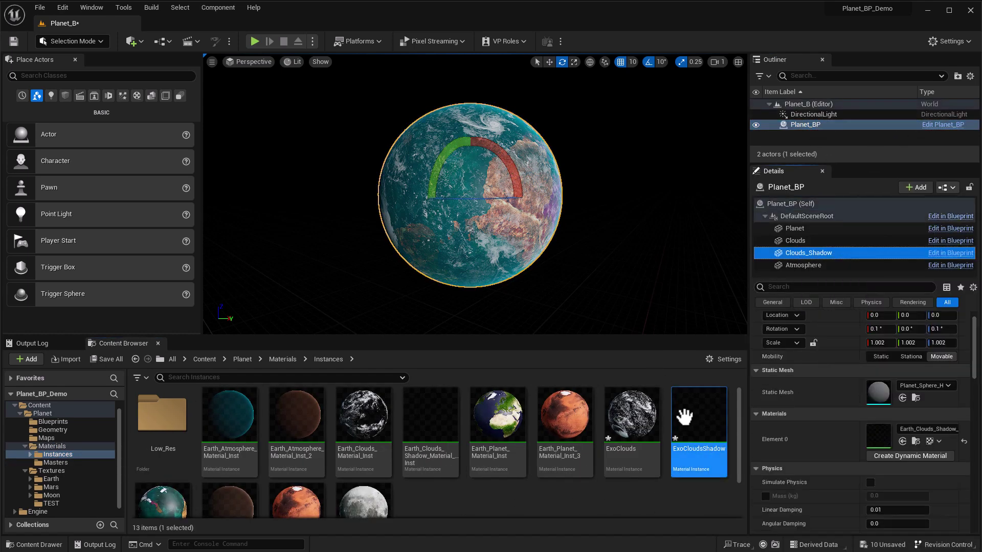
left_click_drag(691, 414, 876, 435)
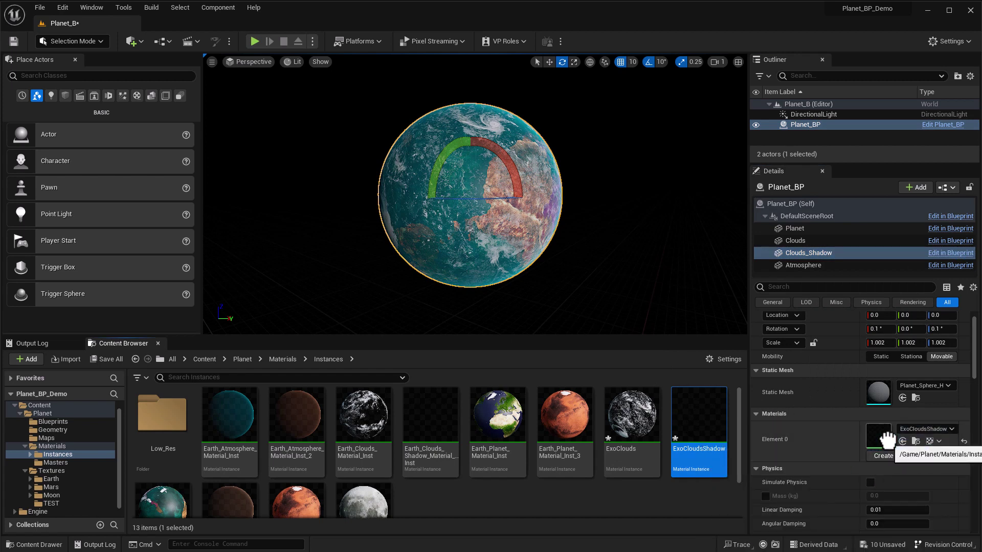
scroll(495, 192, "up", 8)
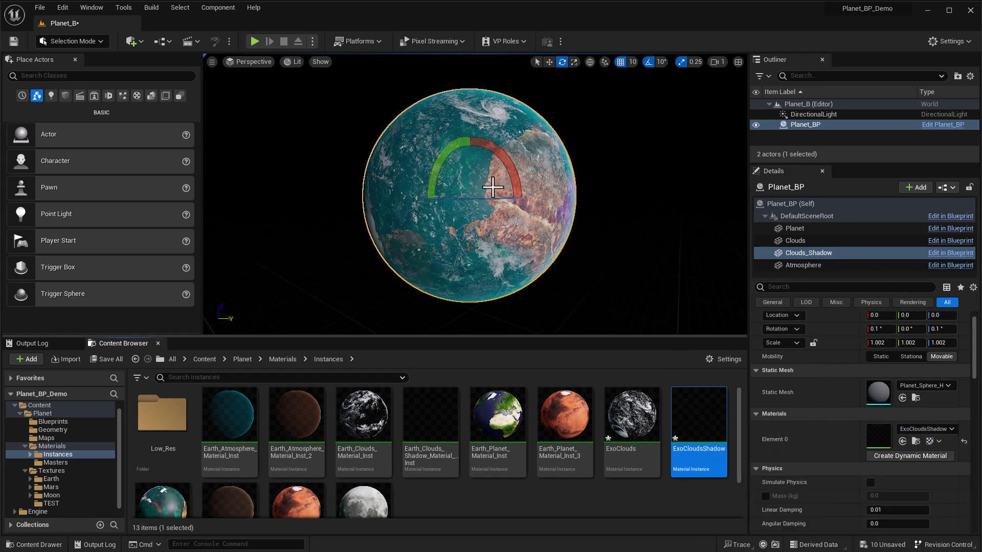
scroll(430, 191, "up", 10)
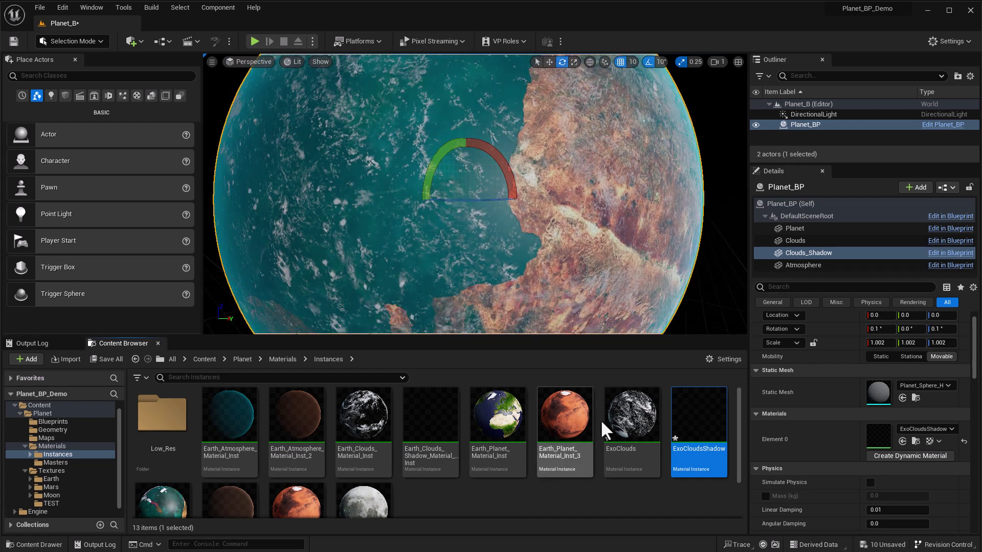
- Override ExoCloudsShadow's Soften Shadows with a value of 1 and move its editor window to uncover the planet in the level
double_click(691, 415)
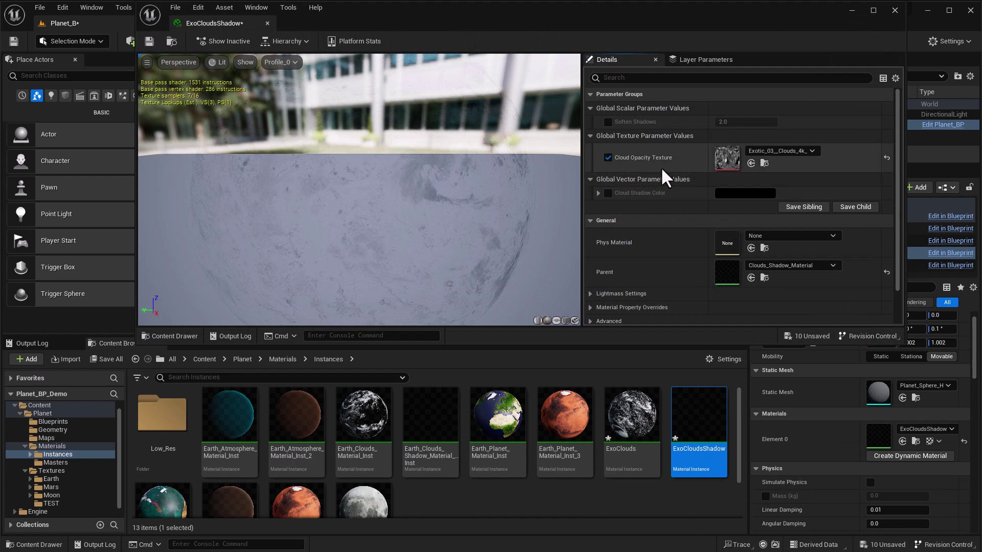
left_click(608, 121)
left_click(747, 121)
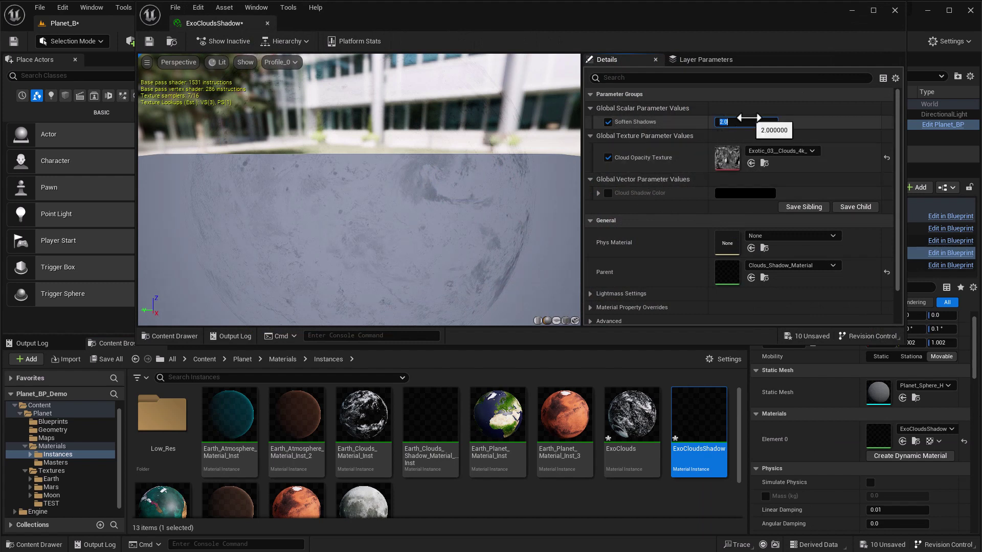
type("1")
key("Return")
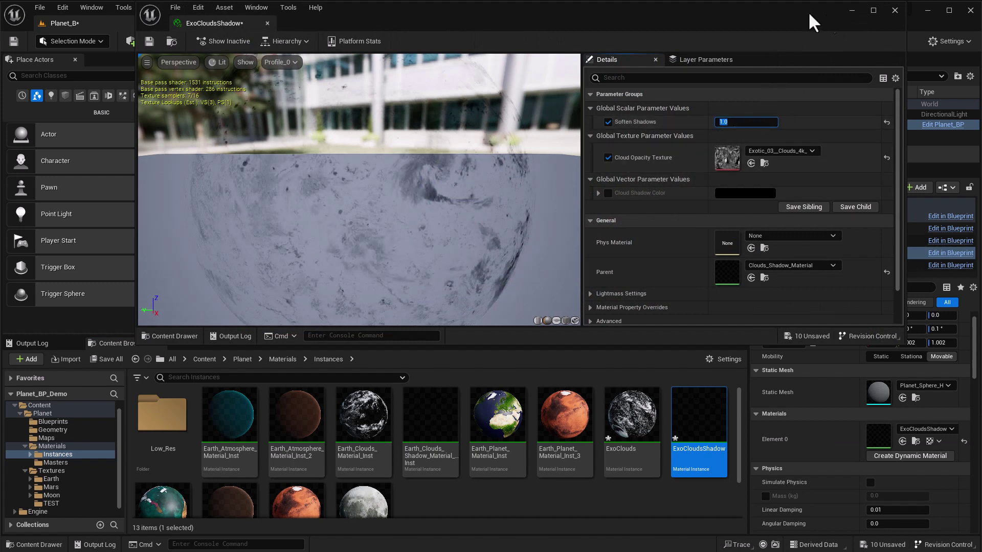
left_click_drag(808, 11, 804, 290)
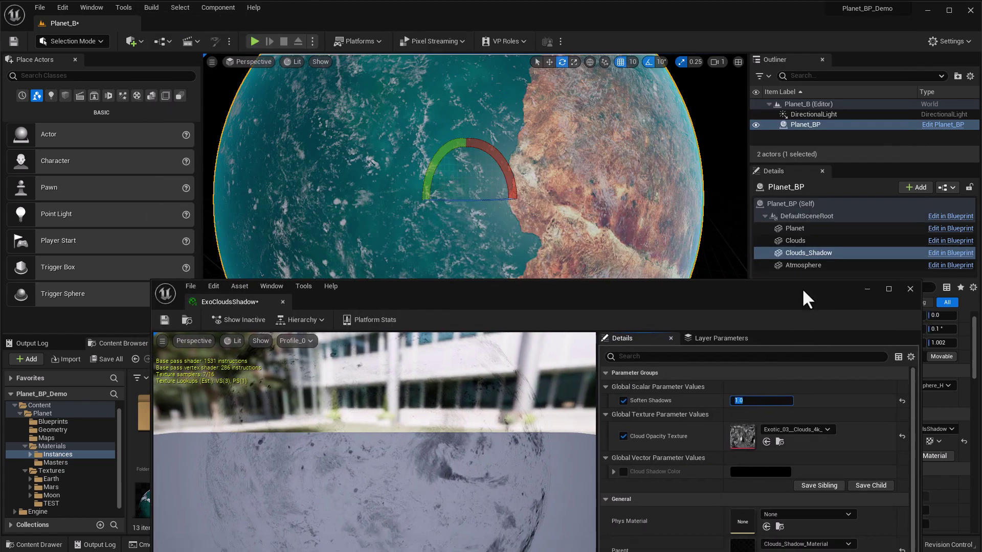
- Try Soften Shadows values of 0, 1 and 5 on ExoCloudsShadow while comparing the planet's cloud shadows, and restore 1
left_click(743, 402)
type("0")
key("Return")
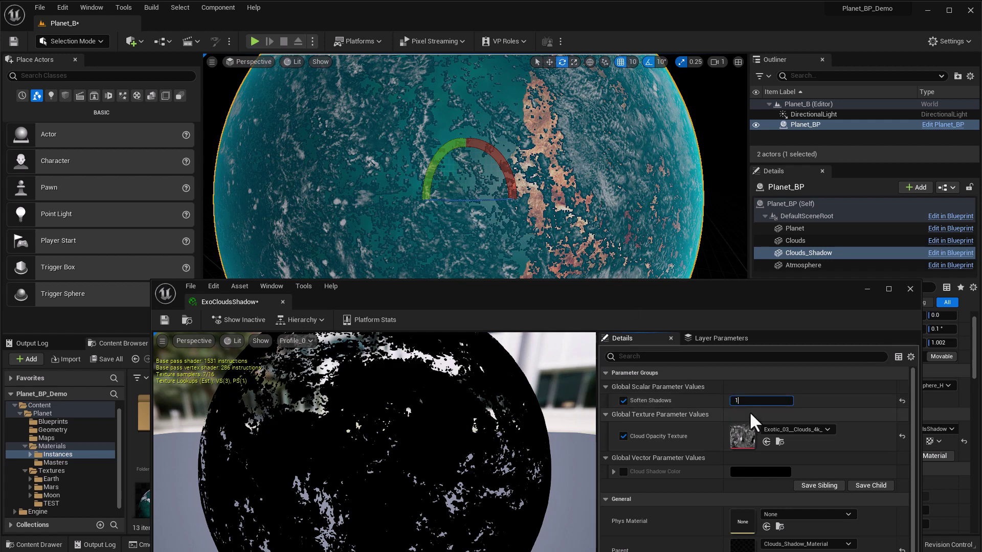
type("1")
key("Return")
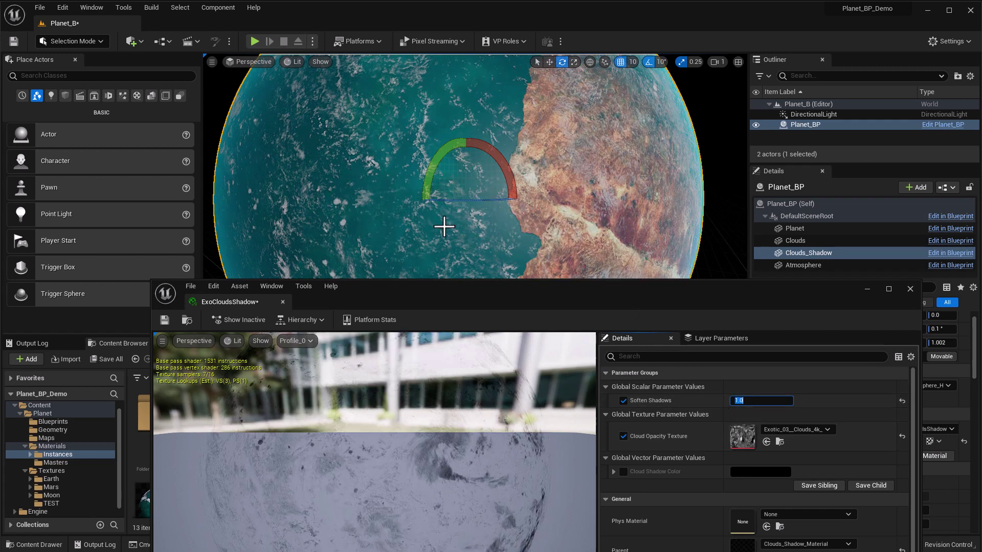
scroll(473, 235, "up", 2)
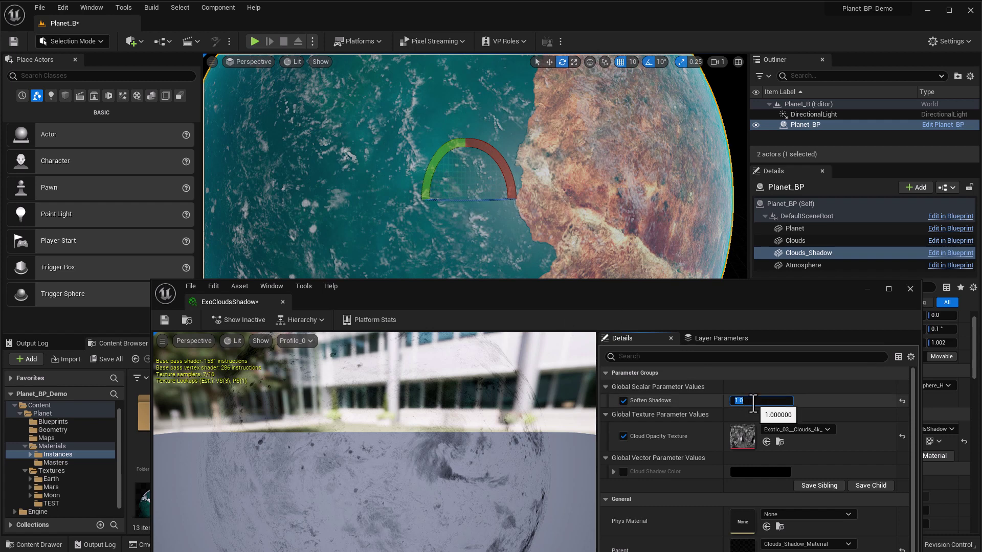
type("5")
key("Return")
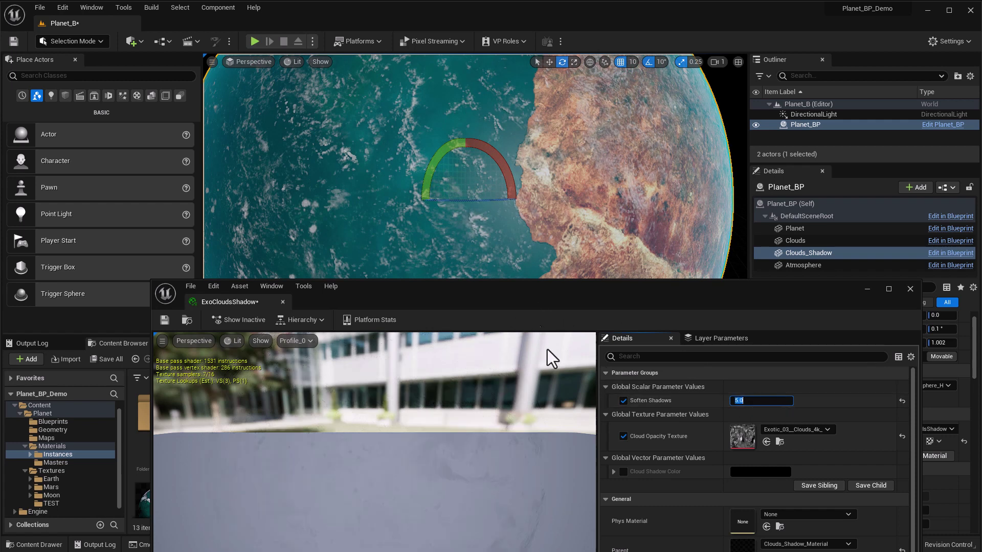
type("1")
key("Return")
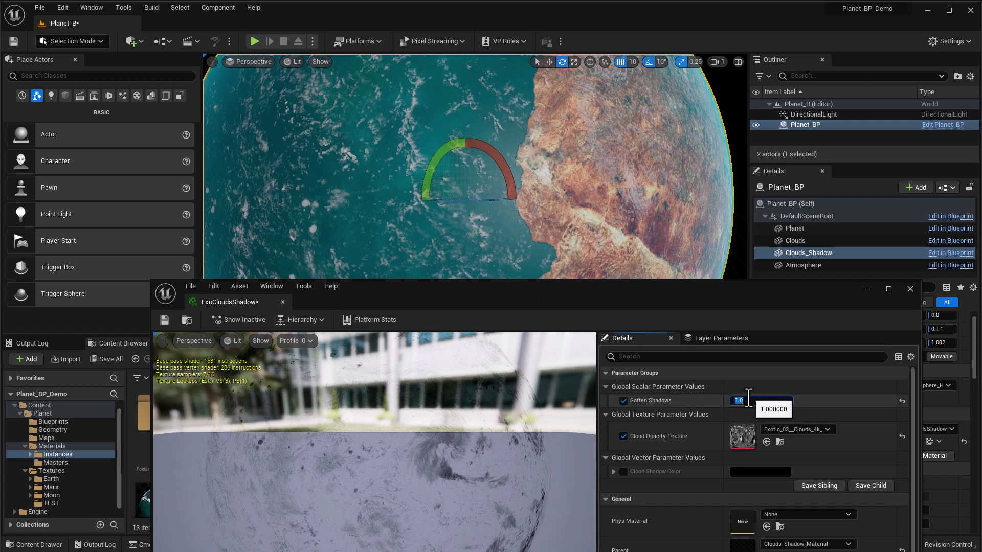
- Set ExoCloudsShadow's Soften Shadows to 0.5
type(".5")
key("Return")
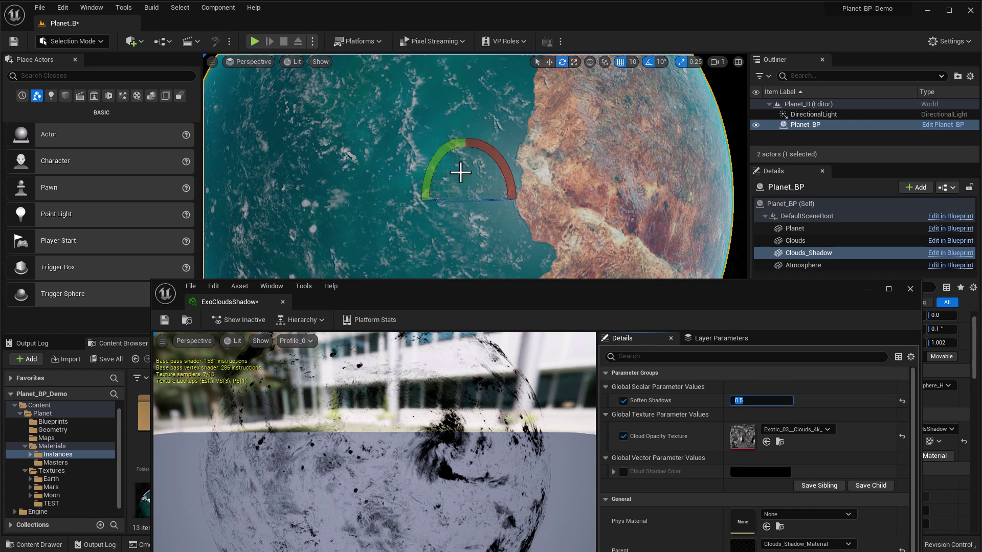
- Reset ExoCloudsShadow's Soften Shadows to its default, set it back to 0.5, and minimize the material instance editor
left_click(901, 401)
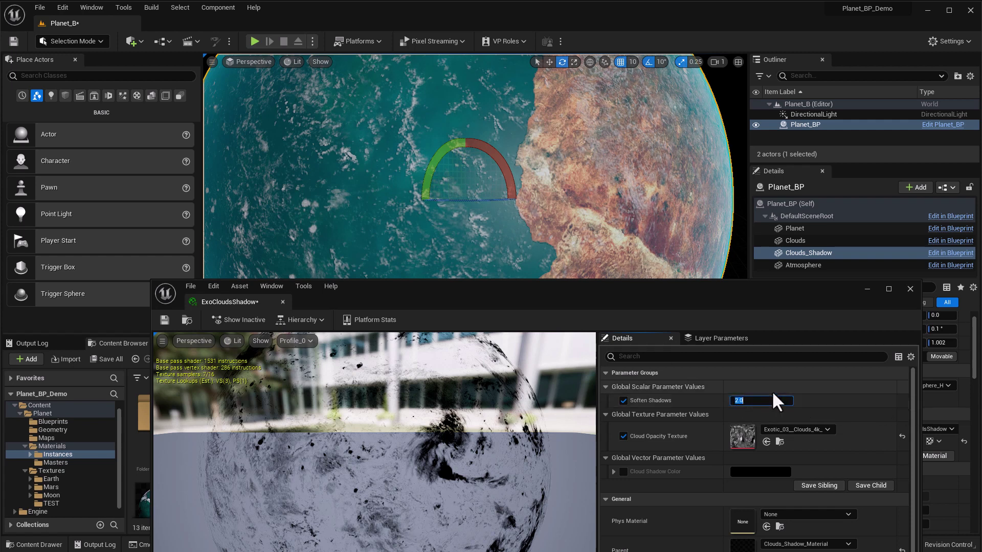
type("0.5")
key("Return")
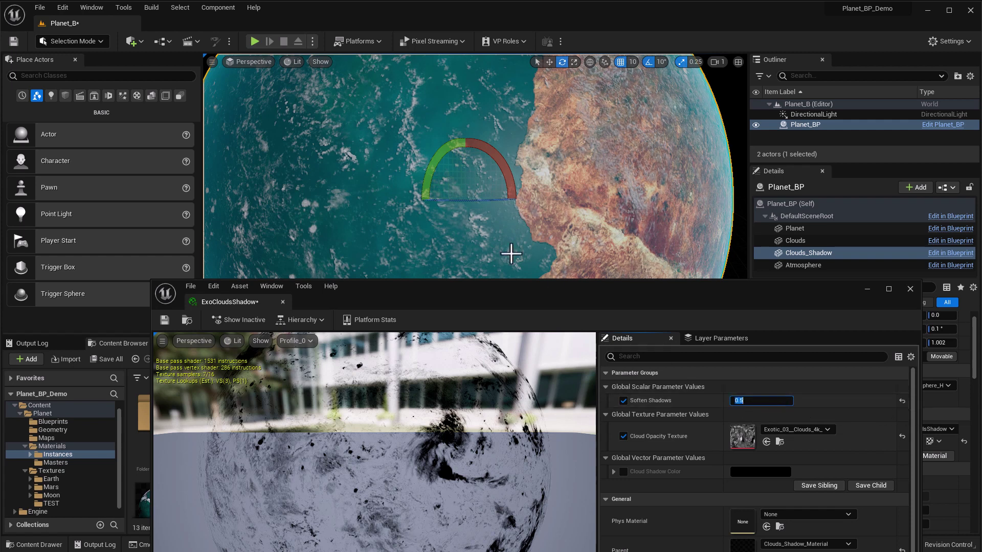
left_click(867, 290)
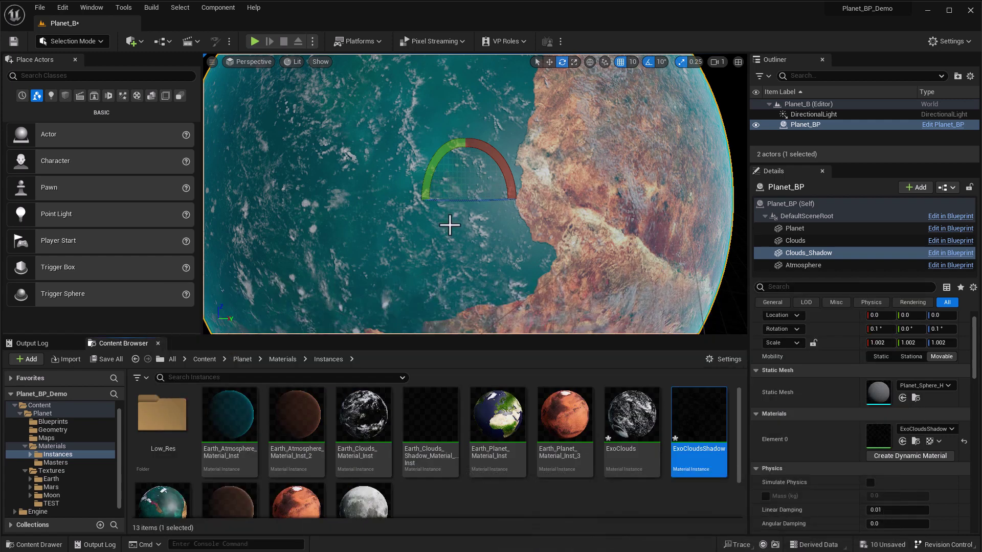
- Set the X rotation of Planet_BP's Clouds_Shadow component to 0.5° and check the shadow offset on the planet
left_click(799, 256)
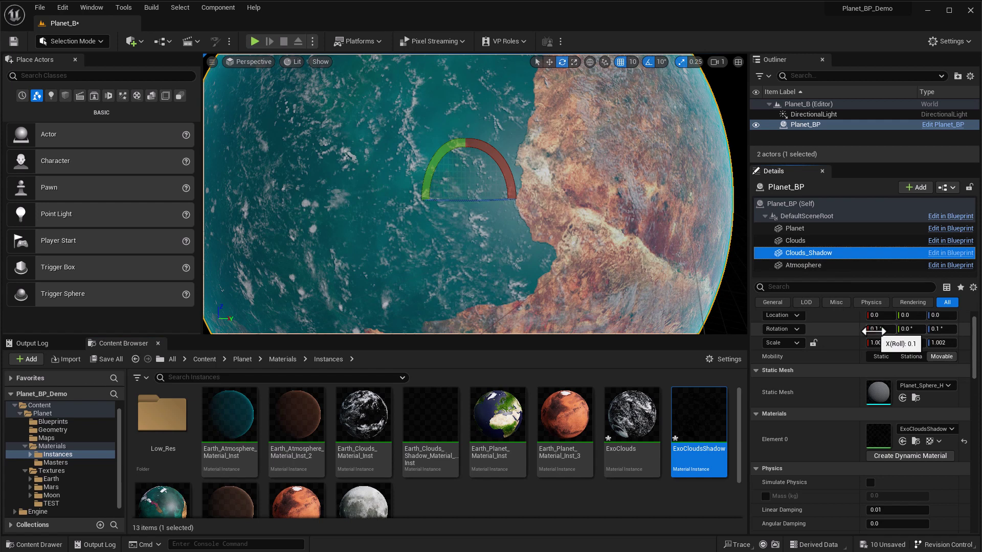
left_click(891, 329)
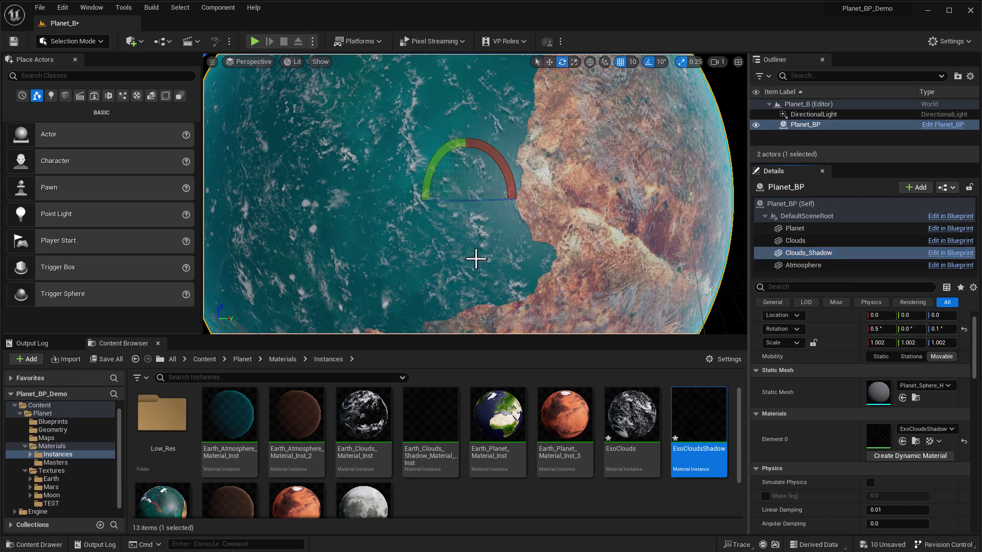
scroll(476, 245, "up", 2)
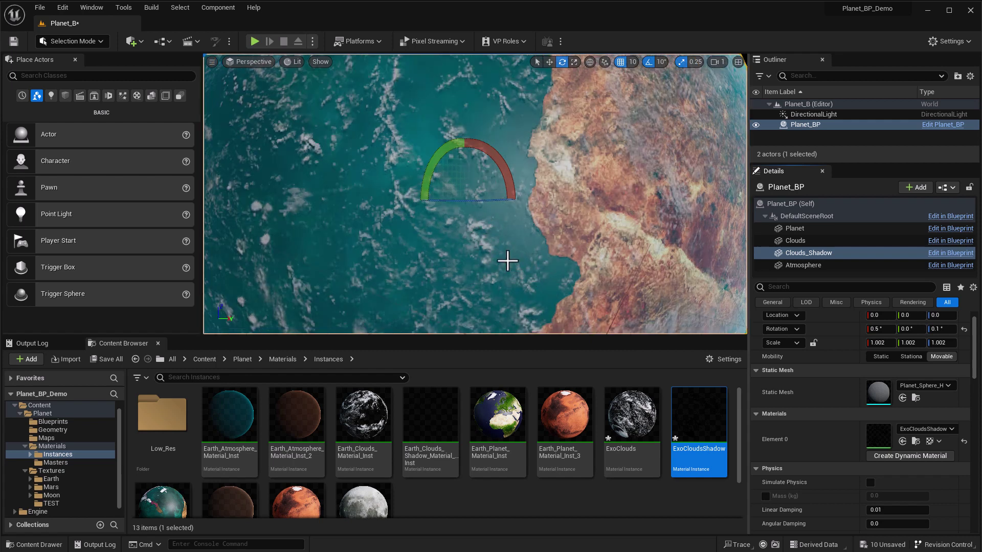
scroll(591, 278, "down", 3)
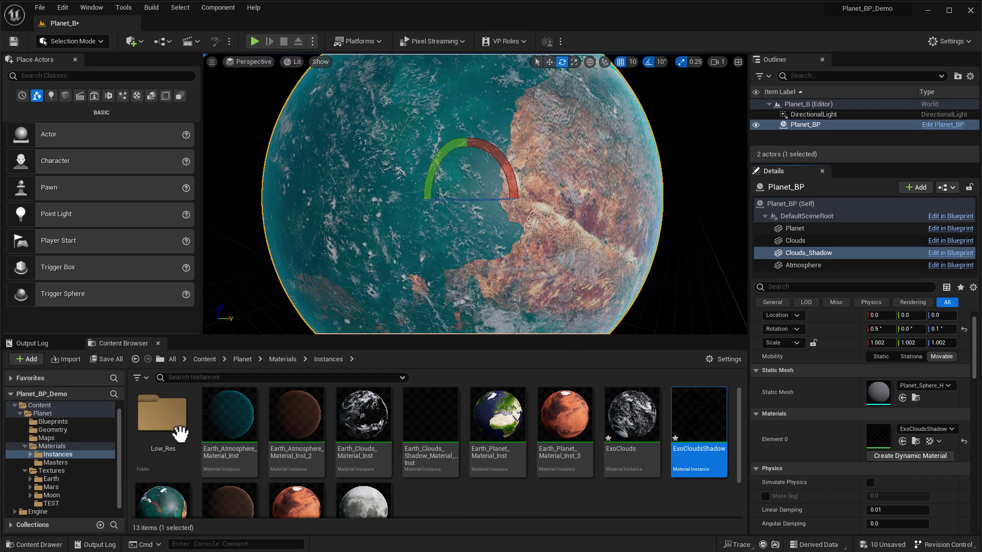
- Save all modified content, including the Exo material instances, the Exotic_03 textures and the Planet_B level
left_click(109, 359)
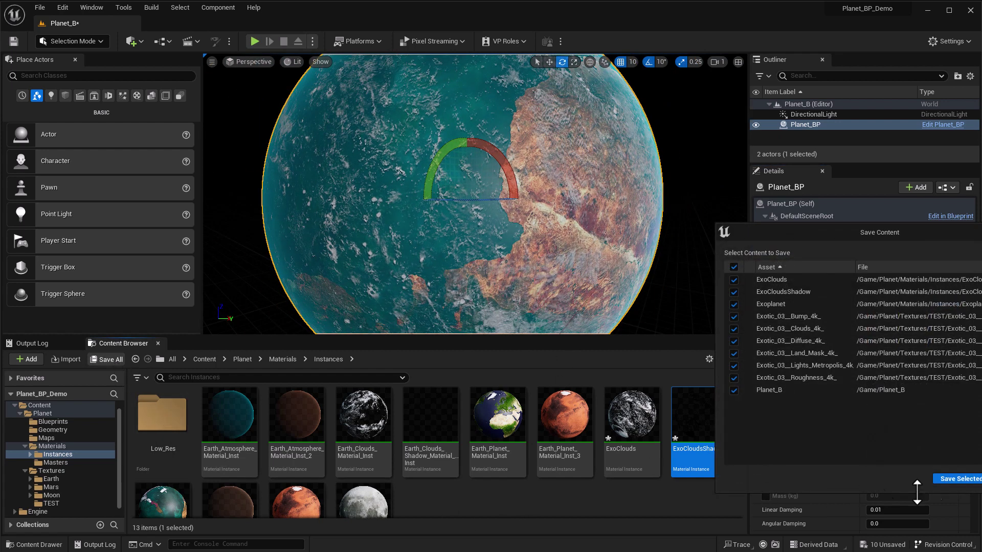
left_click(803, 464)
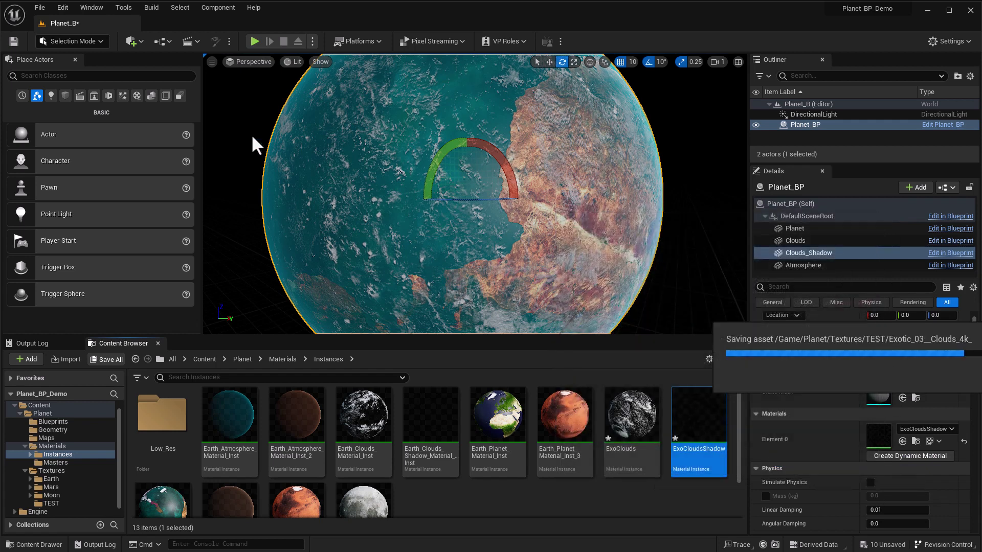